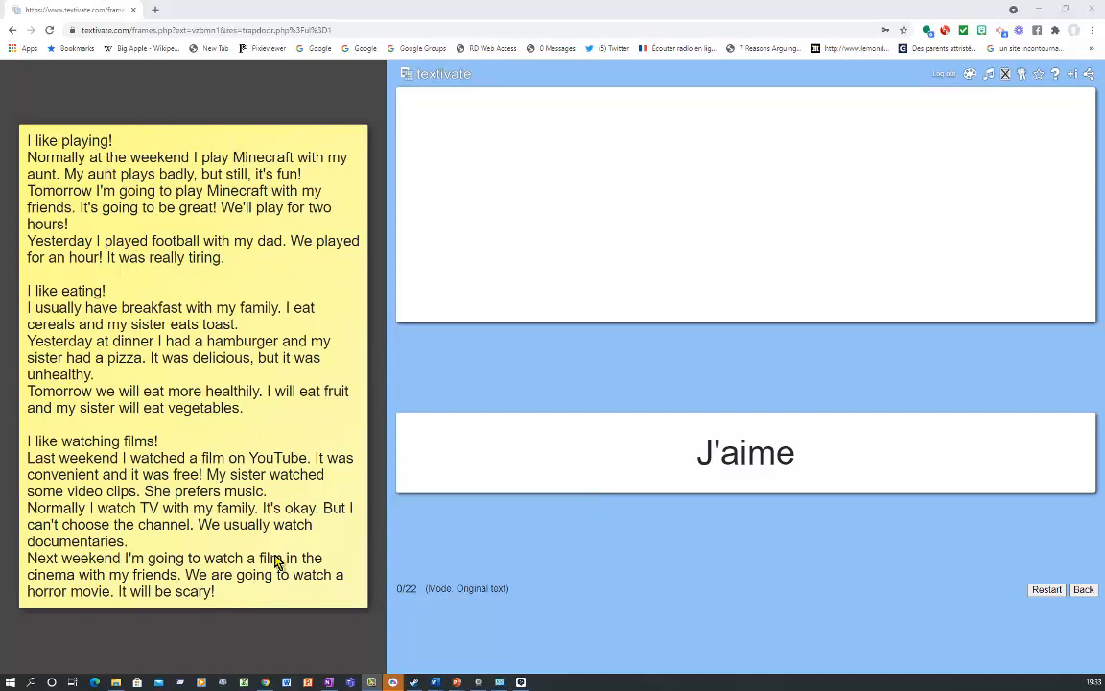
Begin rebuilding the French text, completing "J'aime" with "jouer." and "Normalement le weekend je" with "joue".
left_click(757, 463)
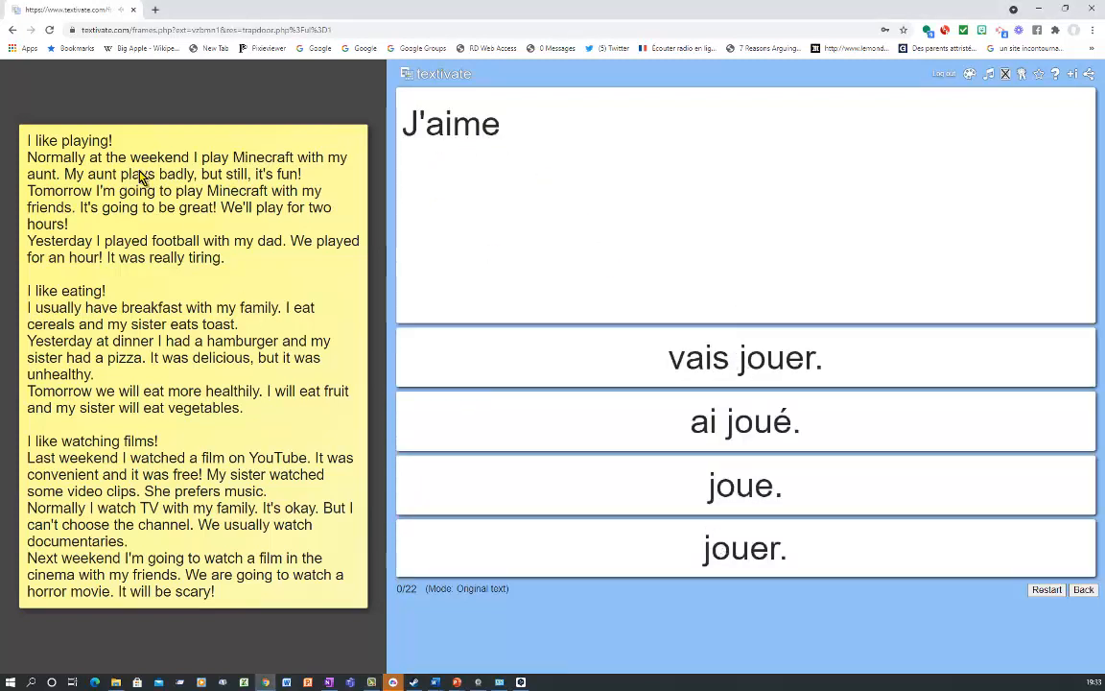
left_click(768, 551)
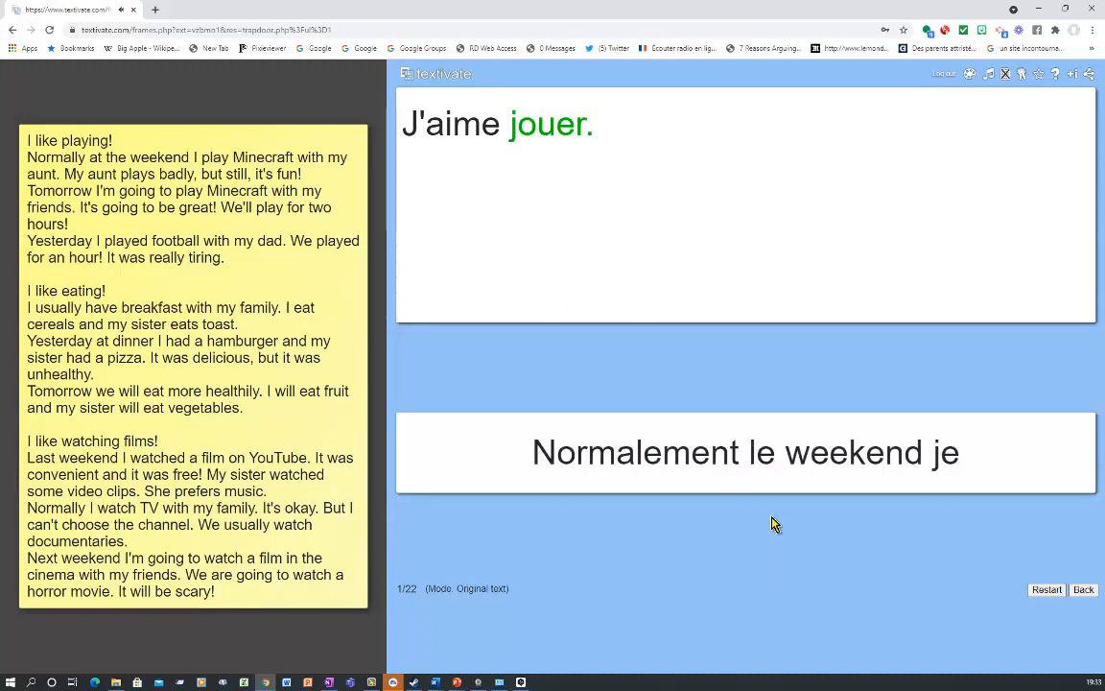
left_click(779, 464)
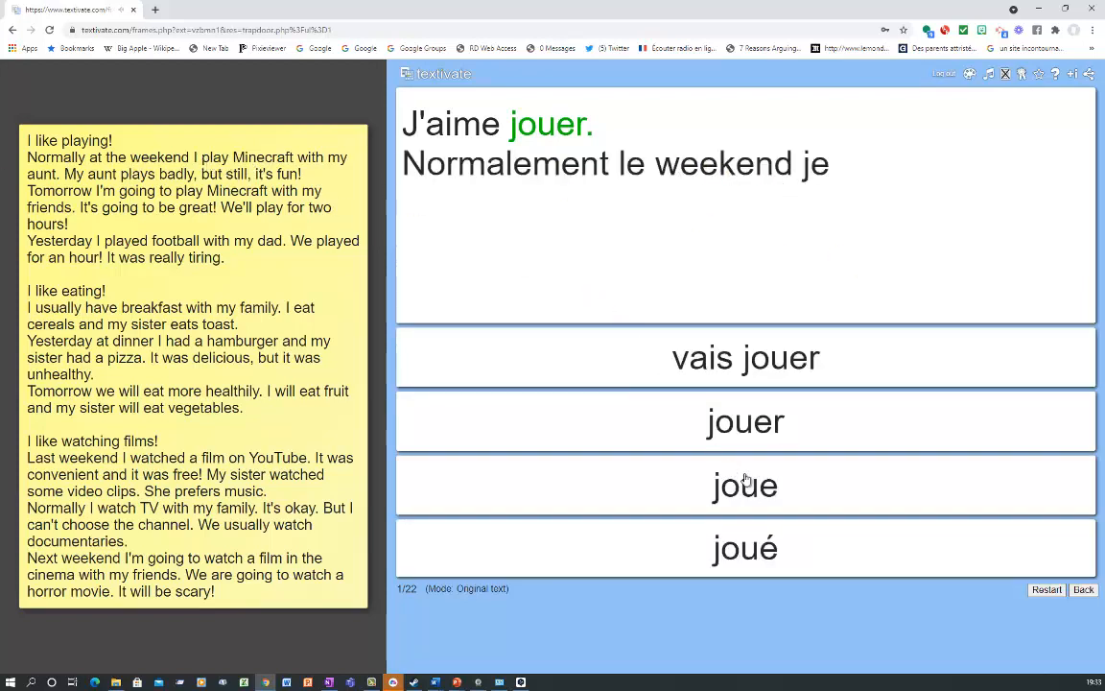
left_click(767, 493)
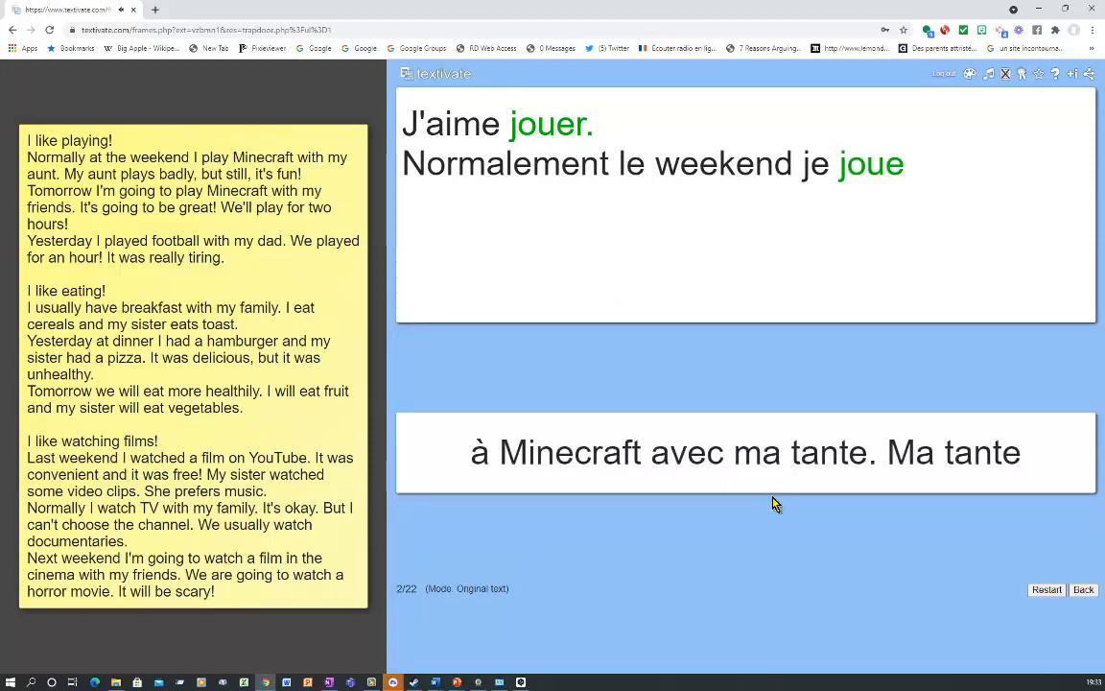
Continue the Trapdoor text, completing "Ma tante" with "joue" and answering "Demain je" with "ai joué".
left_click(758, 465)
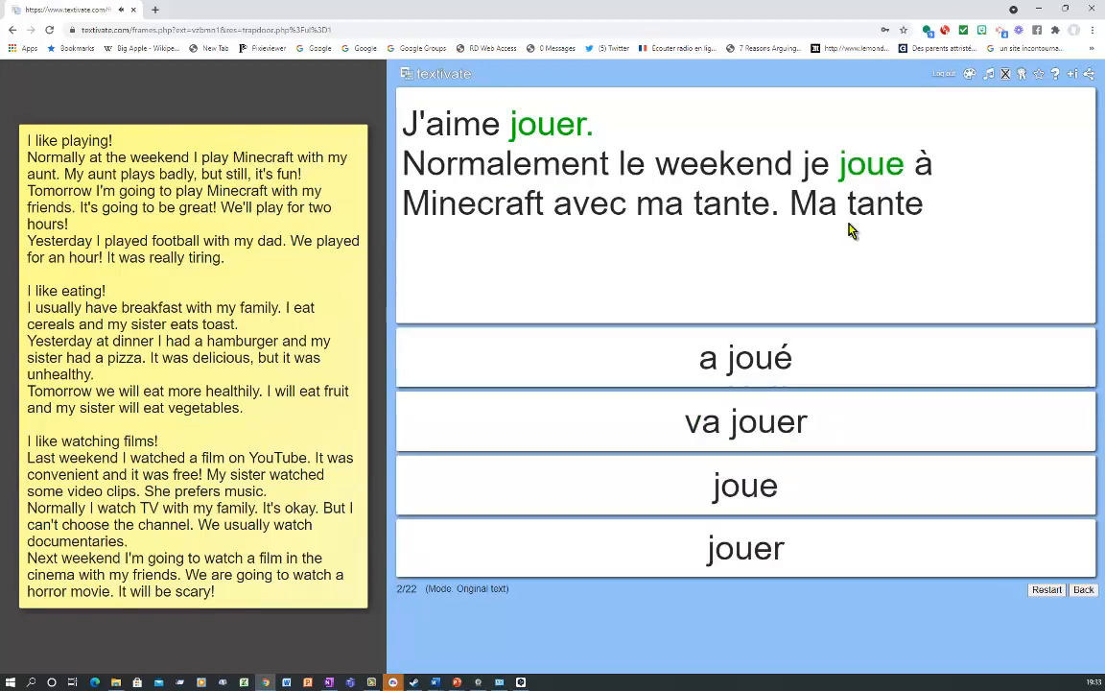
left_click(767, 482)
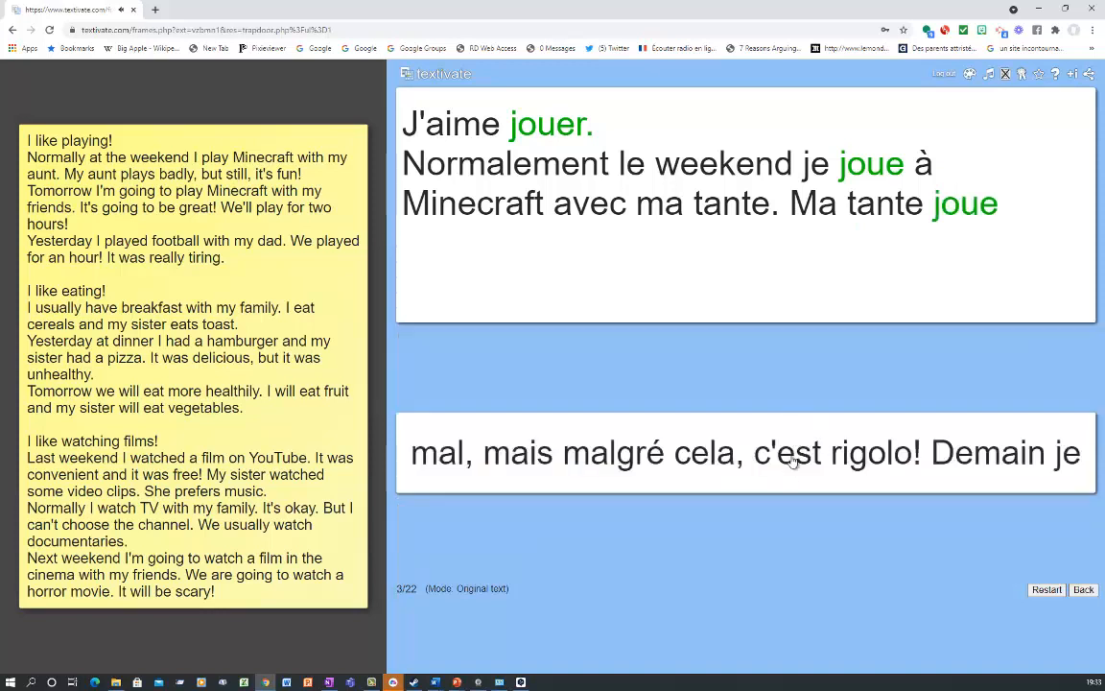
left_click(715, 422)
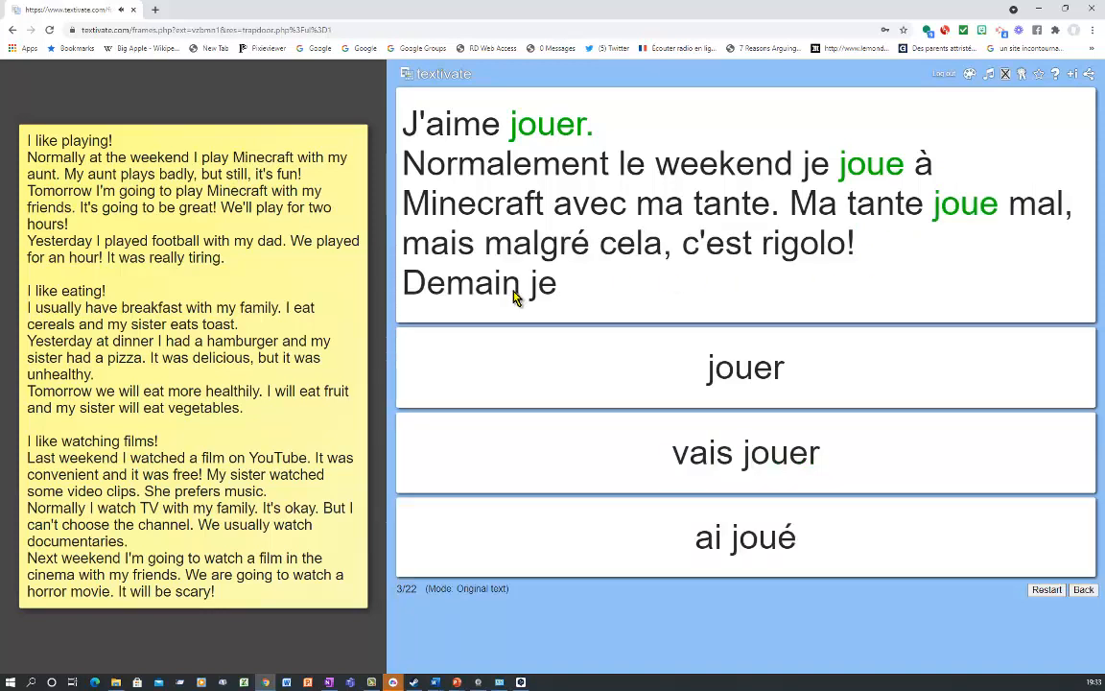
left_click(778, 550)
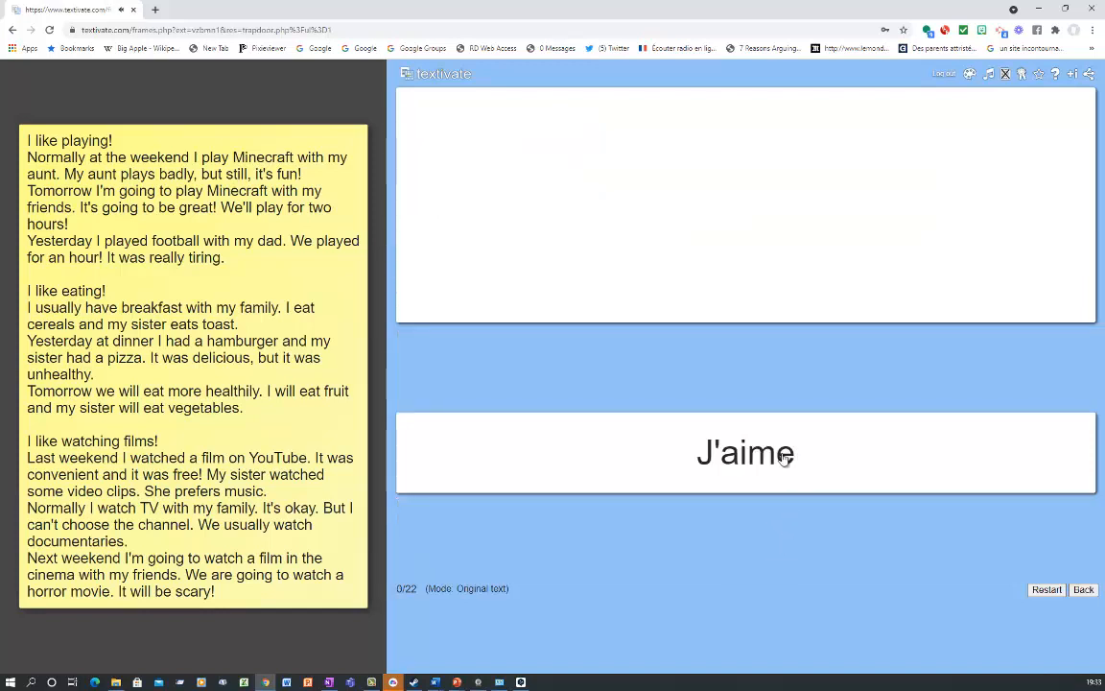
Start the text again, completing "J'aime" with "jouer." and continuing with "Normalement le weekend je".
left_click(739, 462)
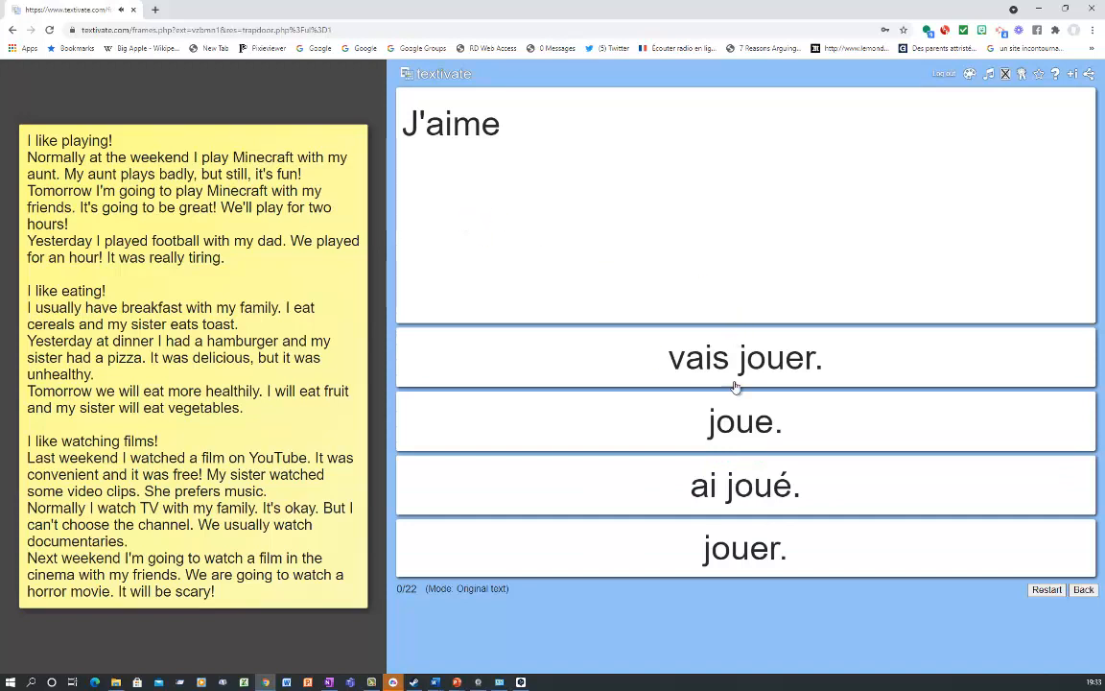
left_click(766, 553)
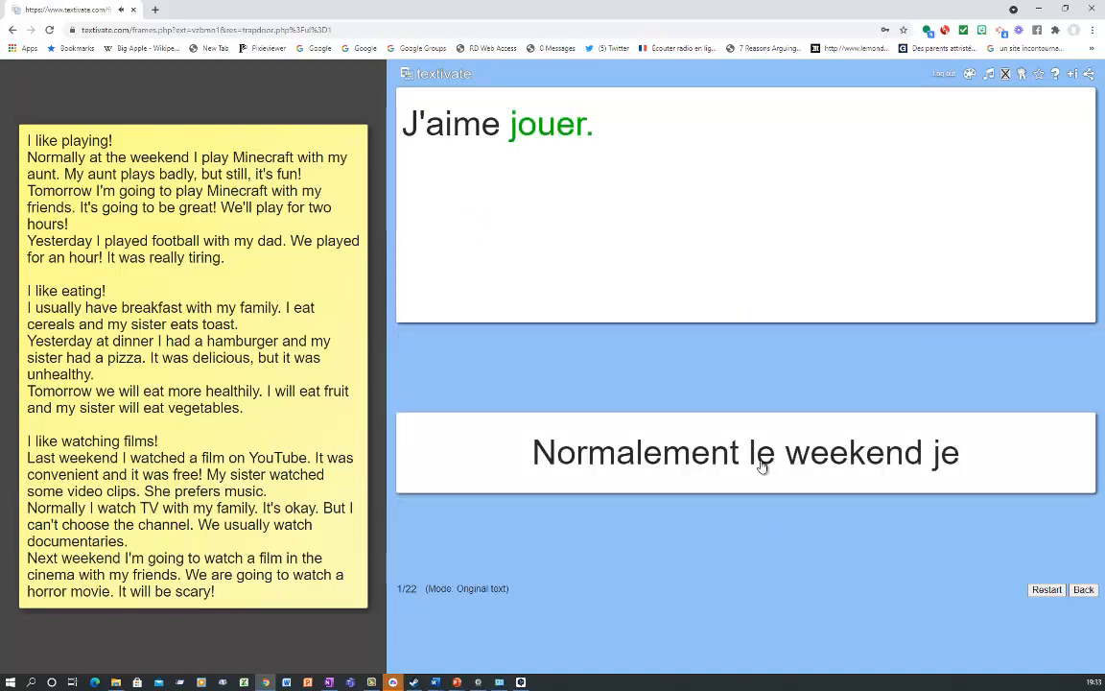
left_click(762, 466)
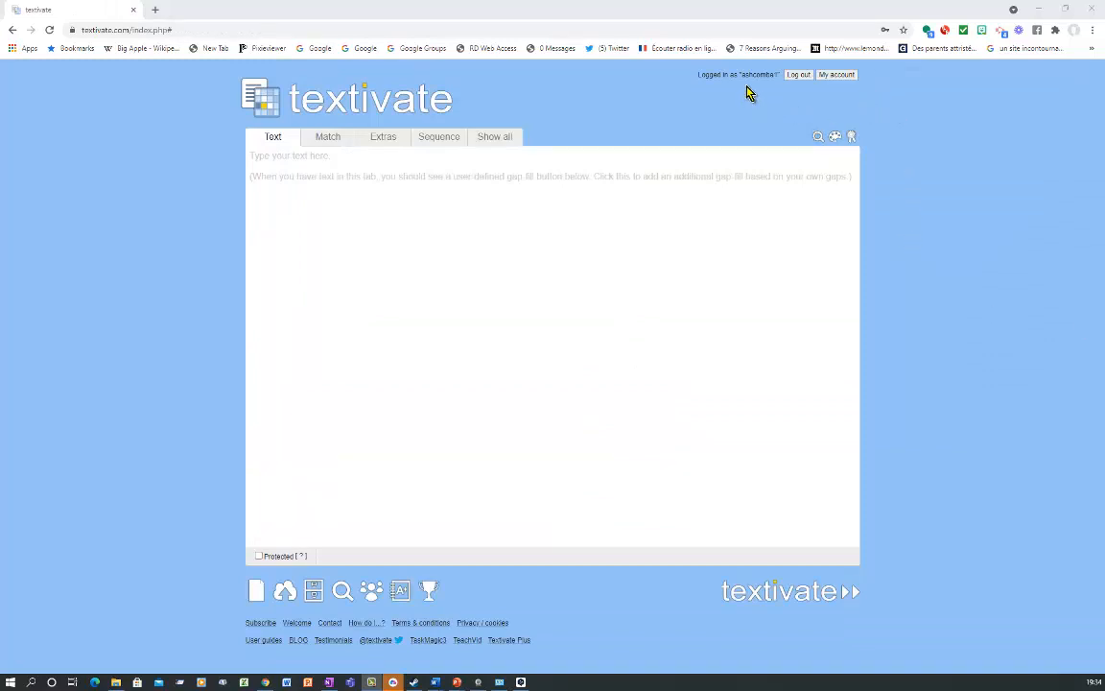
Look through the Match, Extras, Sequence and Show all input areas, ending on the Text area.
left_click(327, 142)
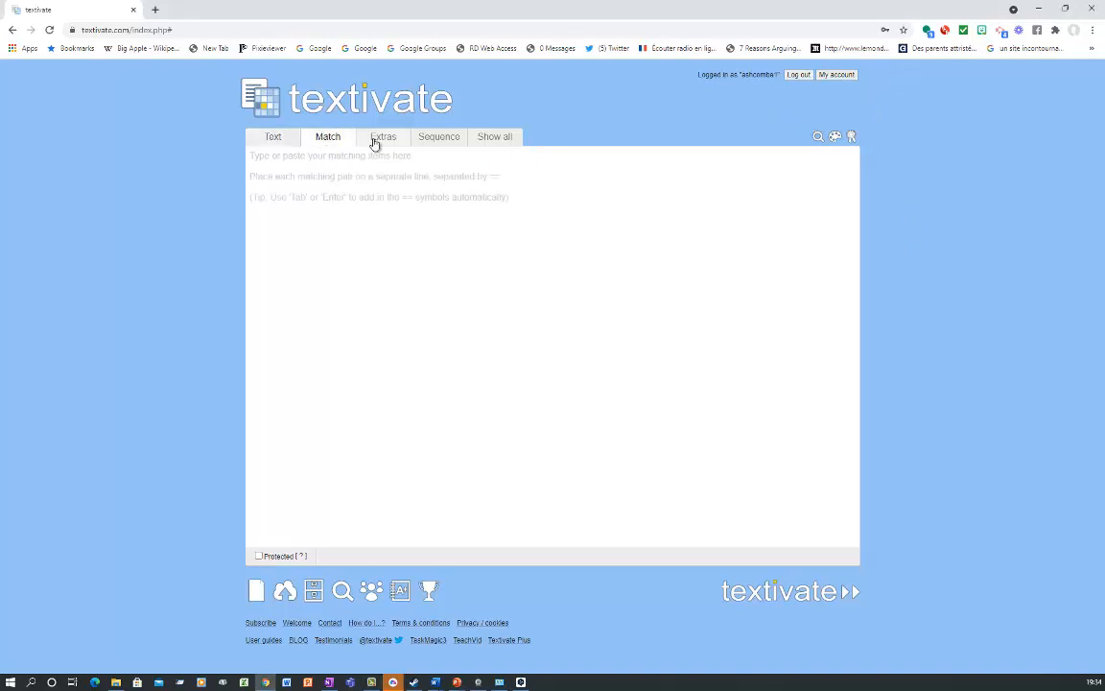
left_click(380, 141)
left_click(436, 141)
left_click(491, 142)
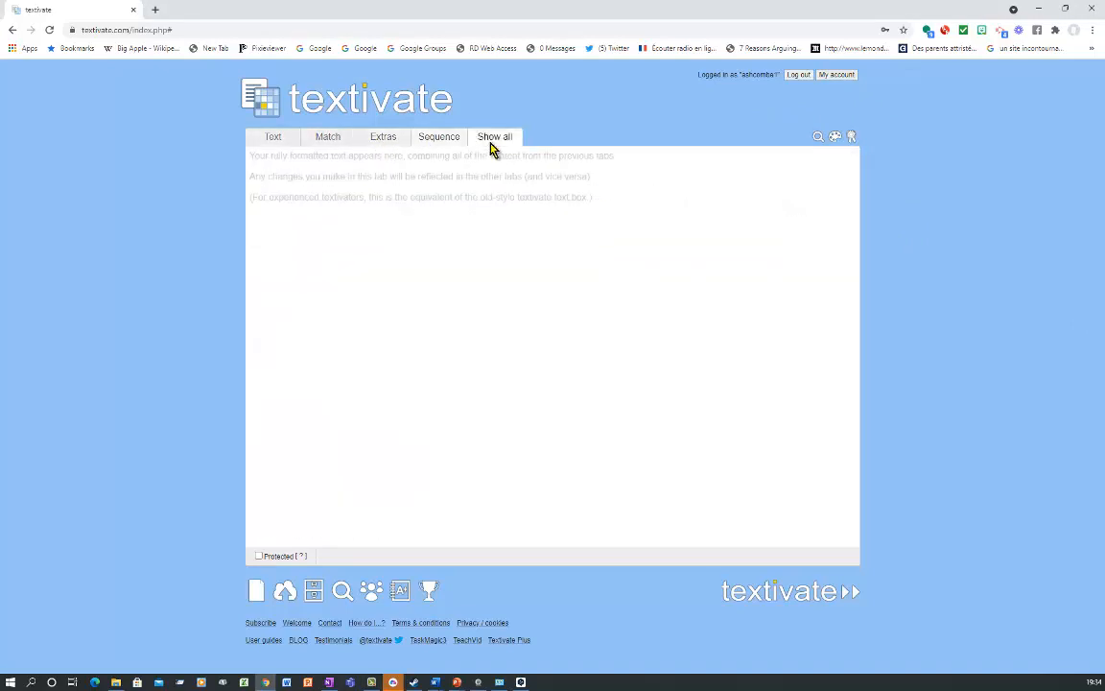
left_click(280, 137)
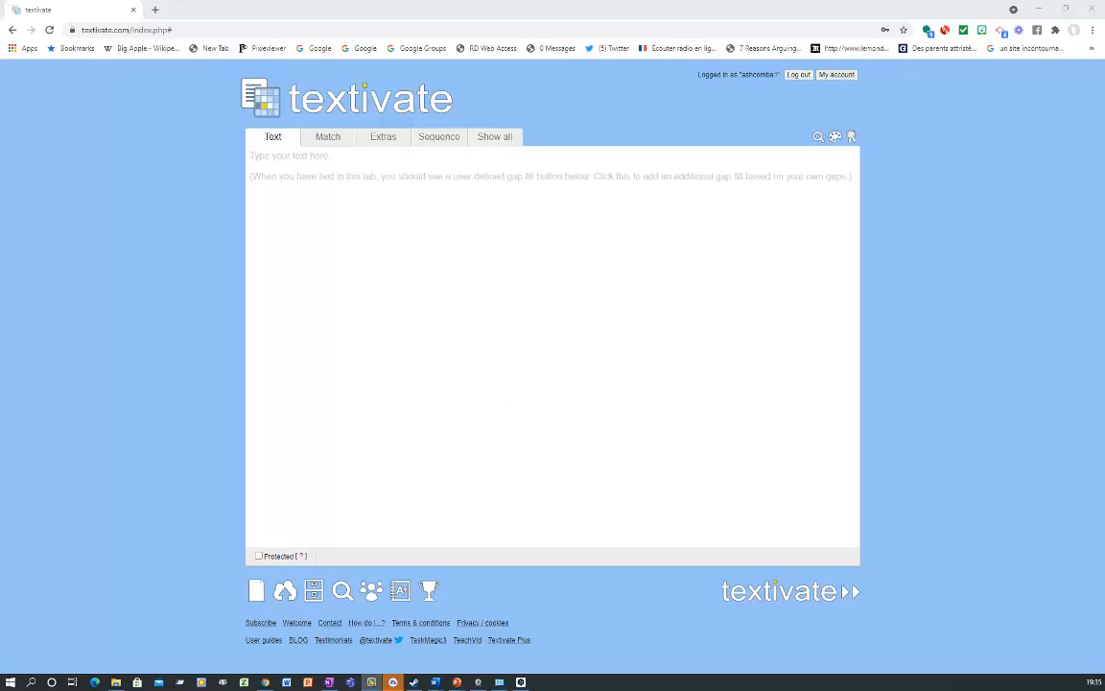
Switch to Word and examine the holiday substitution tables for present, past and future, plus the prepositions sheets.
key("alt+Tab")
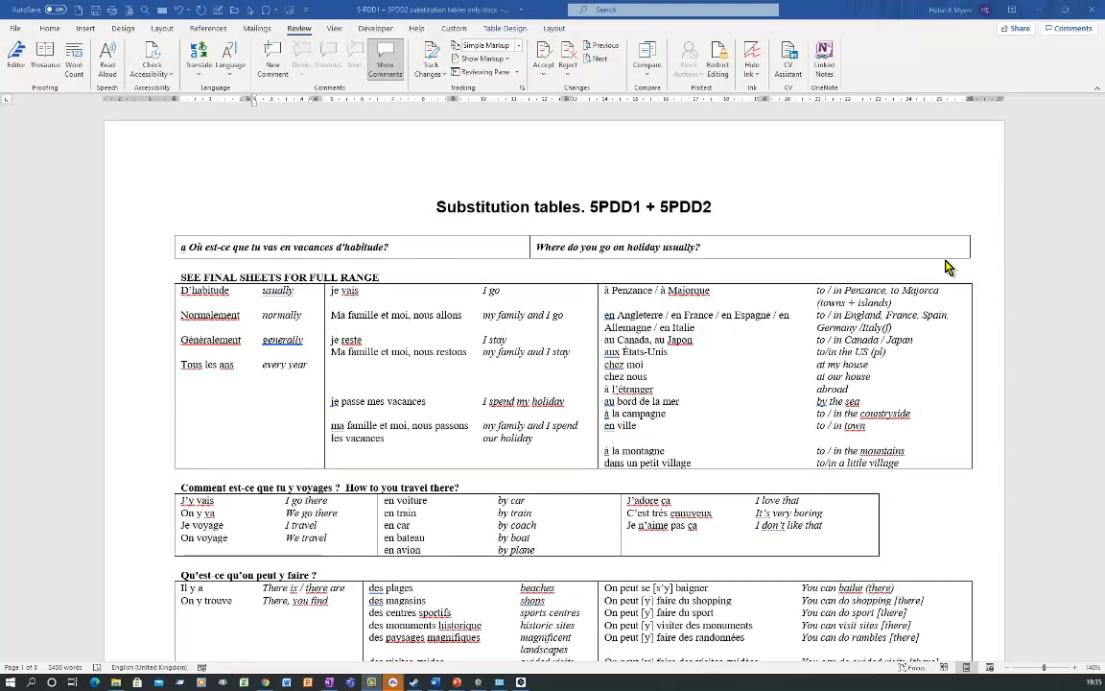
scroll(945, 267, "down", 3)
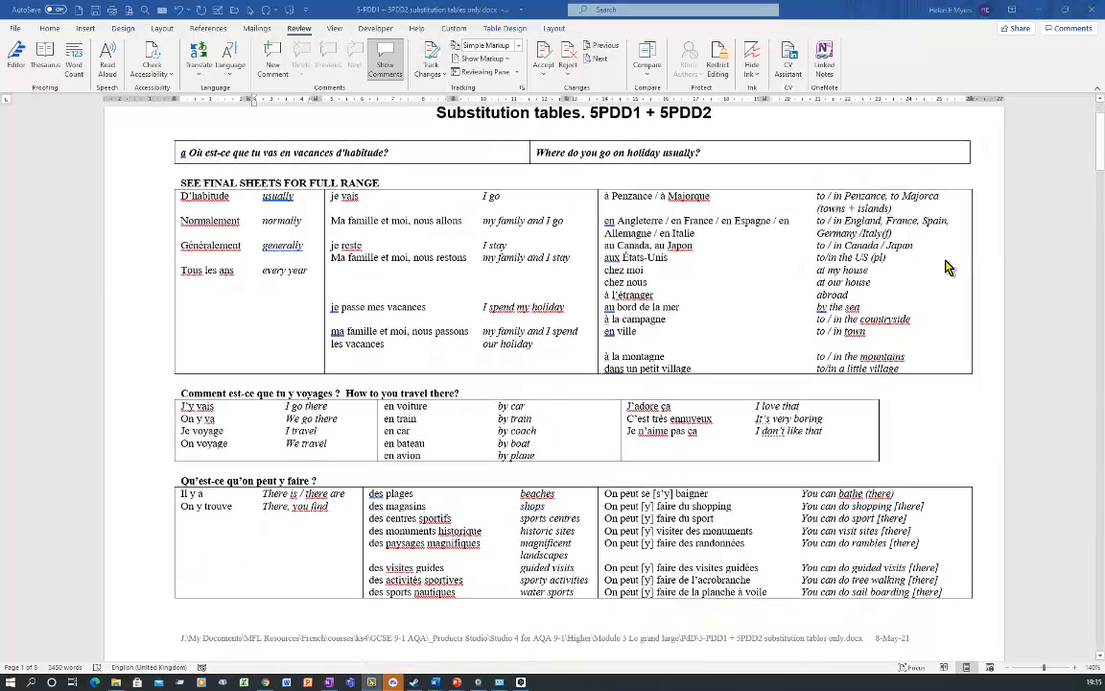
scroll(945, 267, "down", 5)
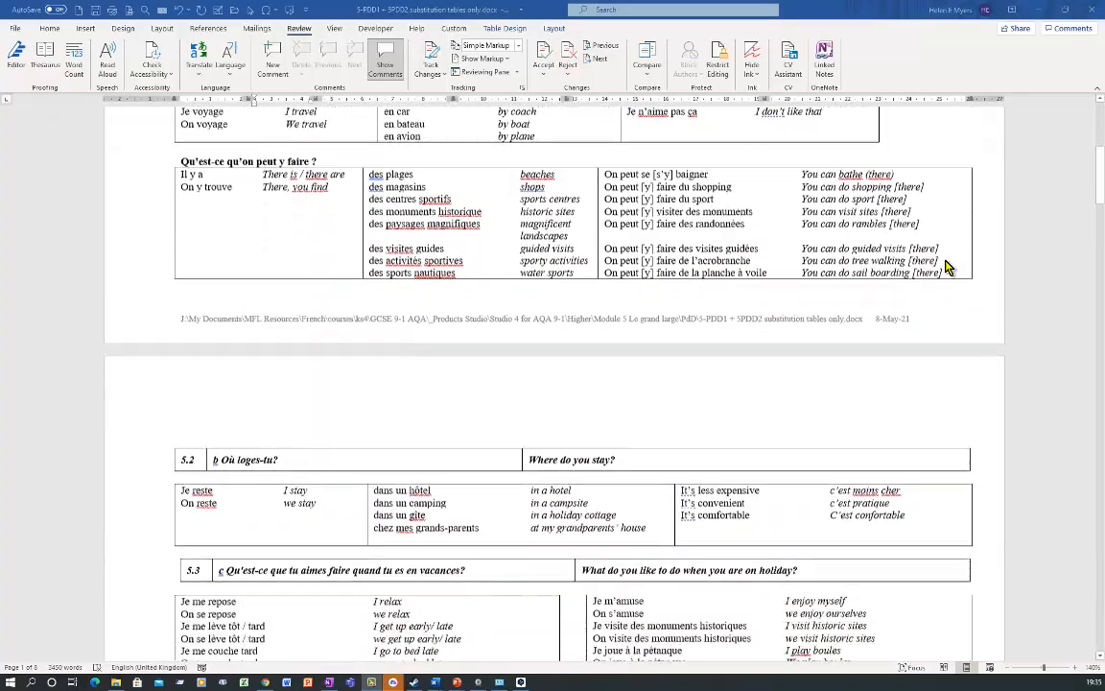
scroll(945, 266, "down", 15)
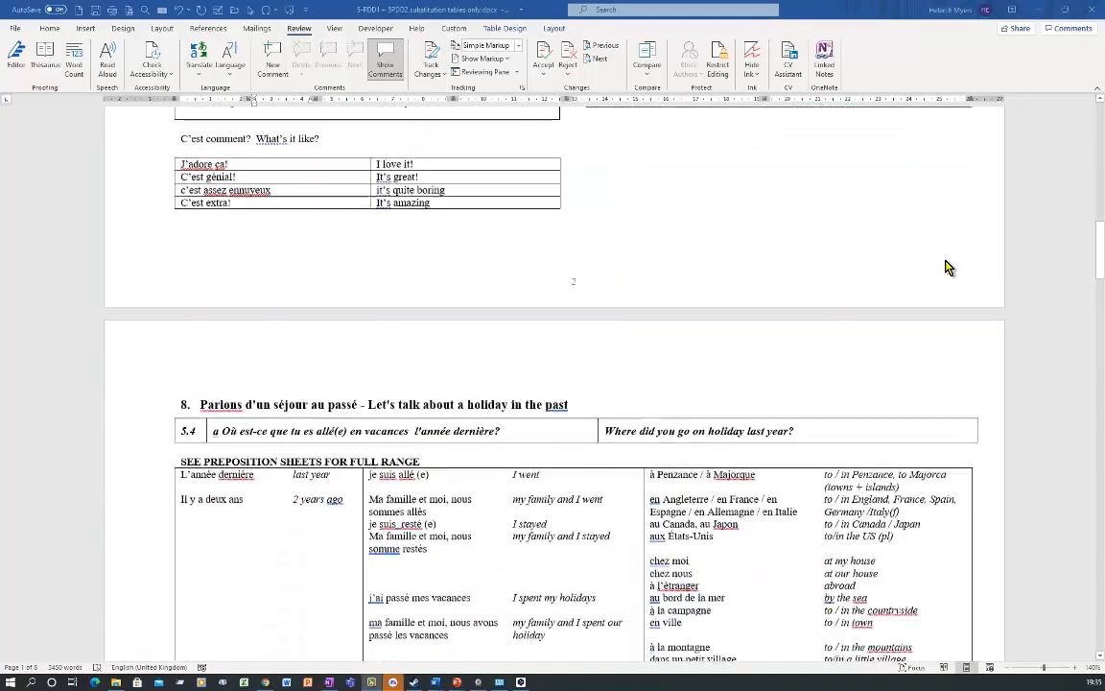
scroll(722, 305, "down", 15)
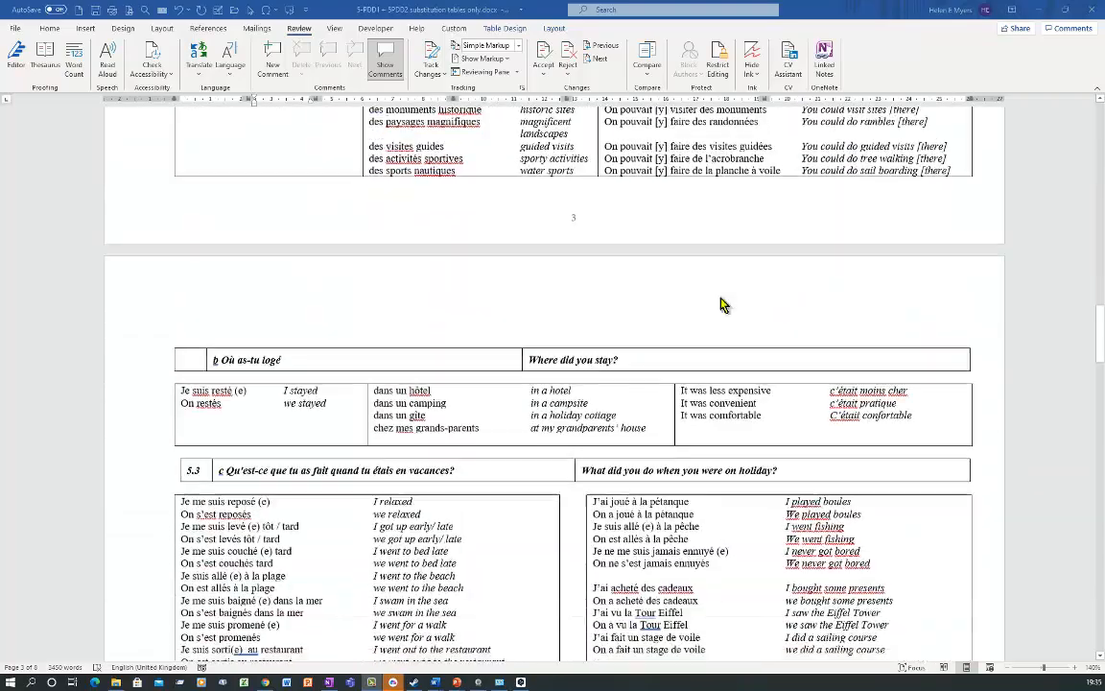
scroll(721, 305, "down", 9)
scroll(721, 305, "up", 2)
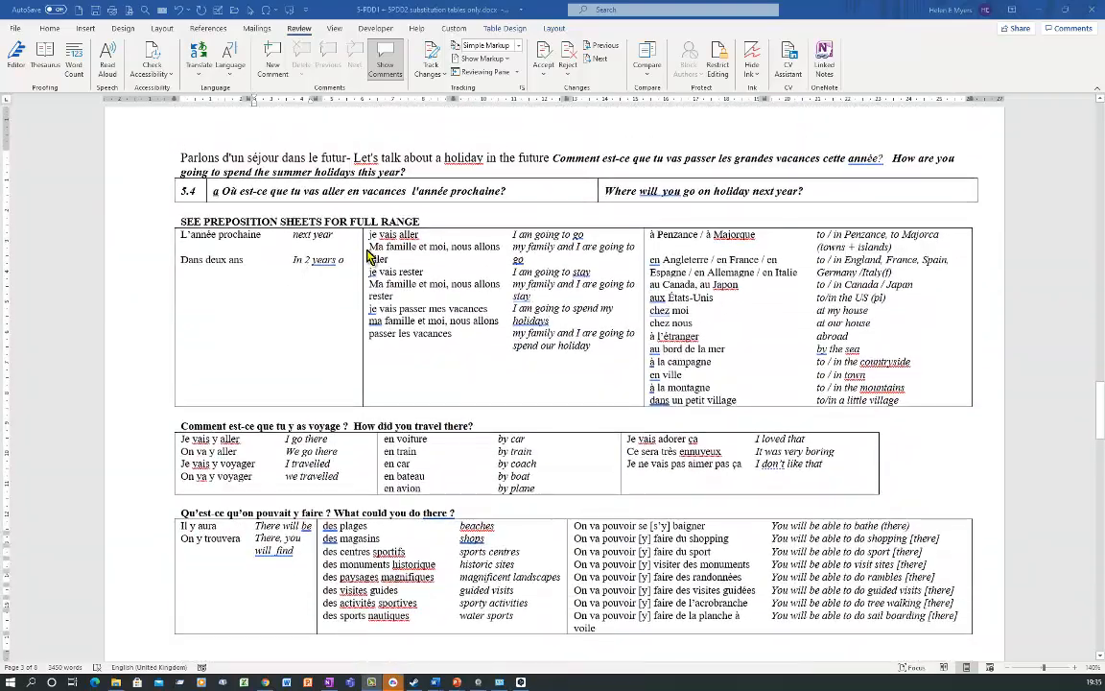
scroll(802, 432, "down", 11)
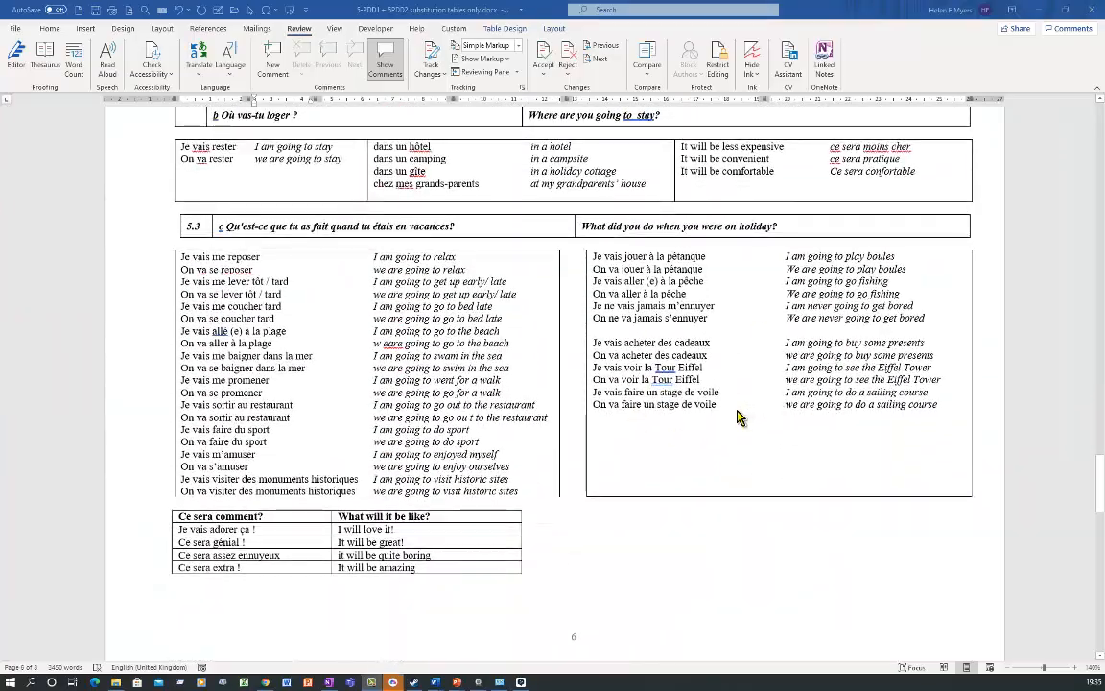
scroll(641, 393, "down", 7)
scroll(640, 393, "up", 5)
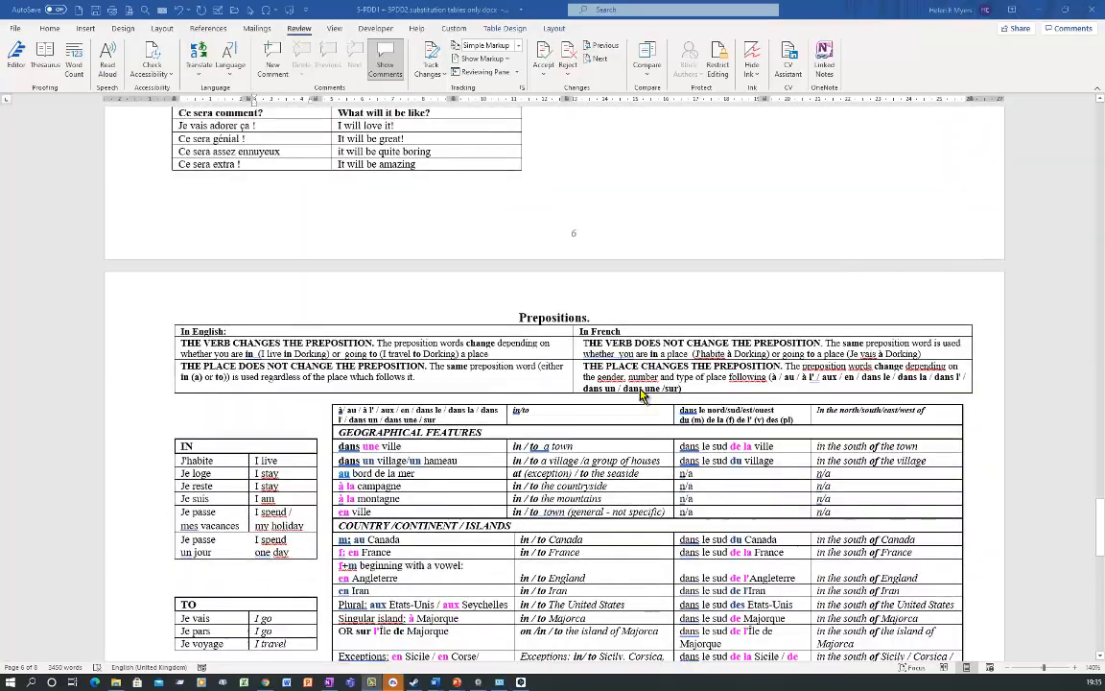
scroll(640, 394, "down", 10)
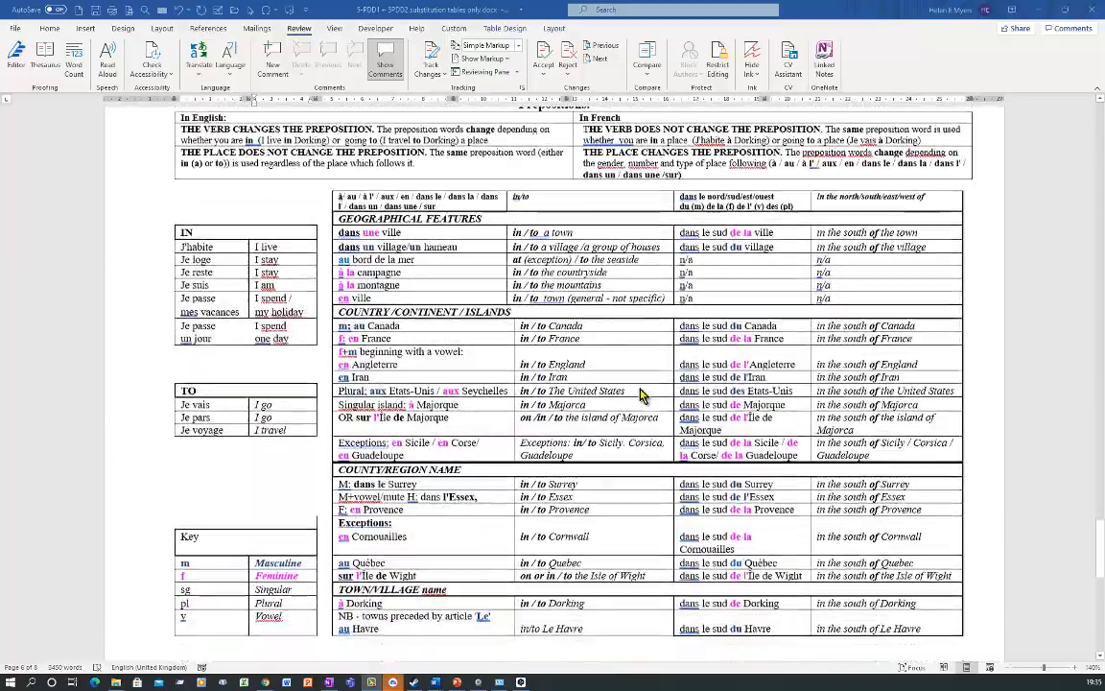
scroll(641, 393, "up", 3)
scroll(641, 393, "down", 13)
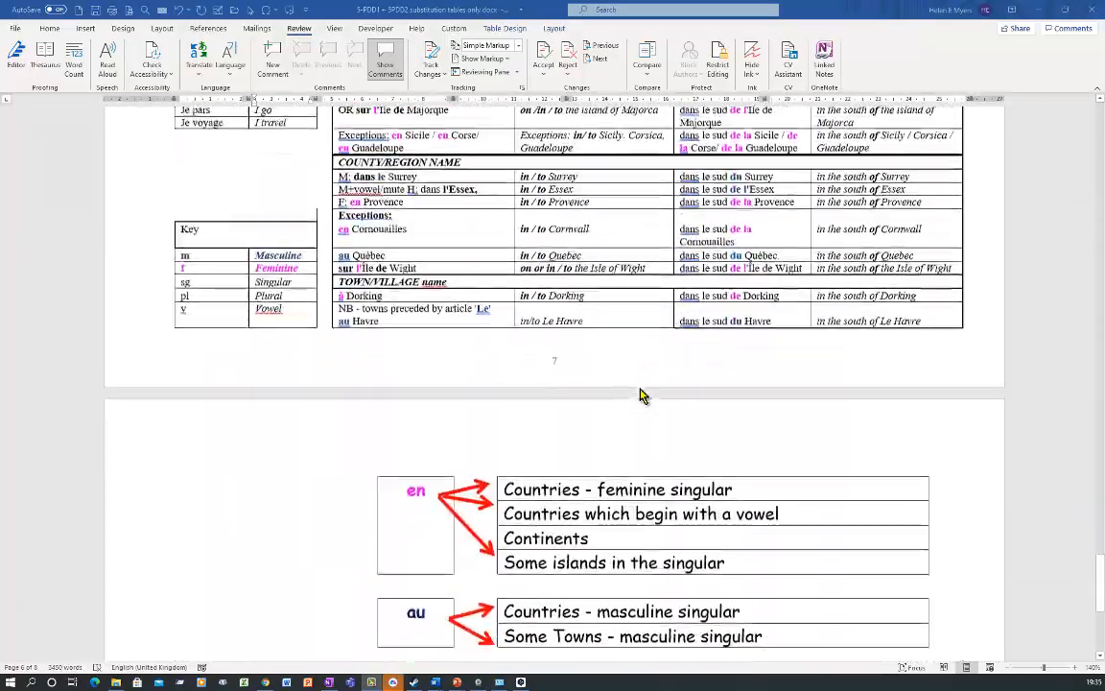
scroll(641, 394, "up", 20)
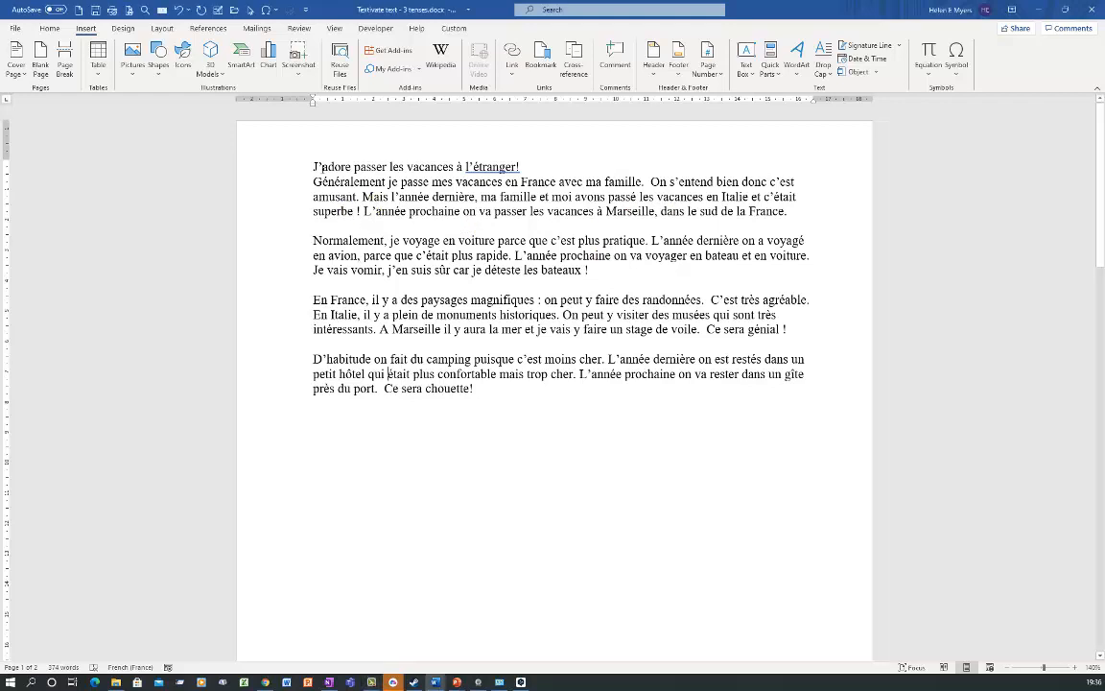
Copy the four French holiday paragraphs from the Word document "Textivate text - 3 tenses.docx" into Textivate's Text area.
left_click_drag(312, 166, 504, 396)
key("ctrl+c")
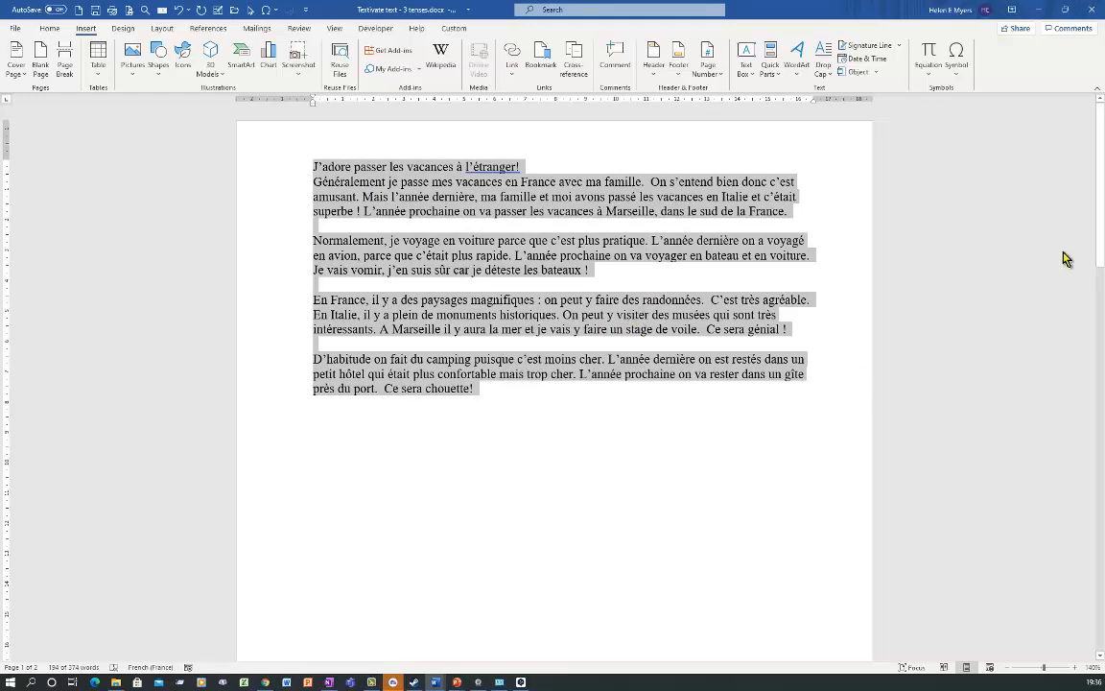
left_click(1040, 12)
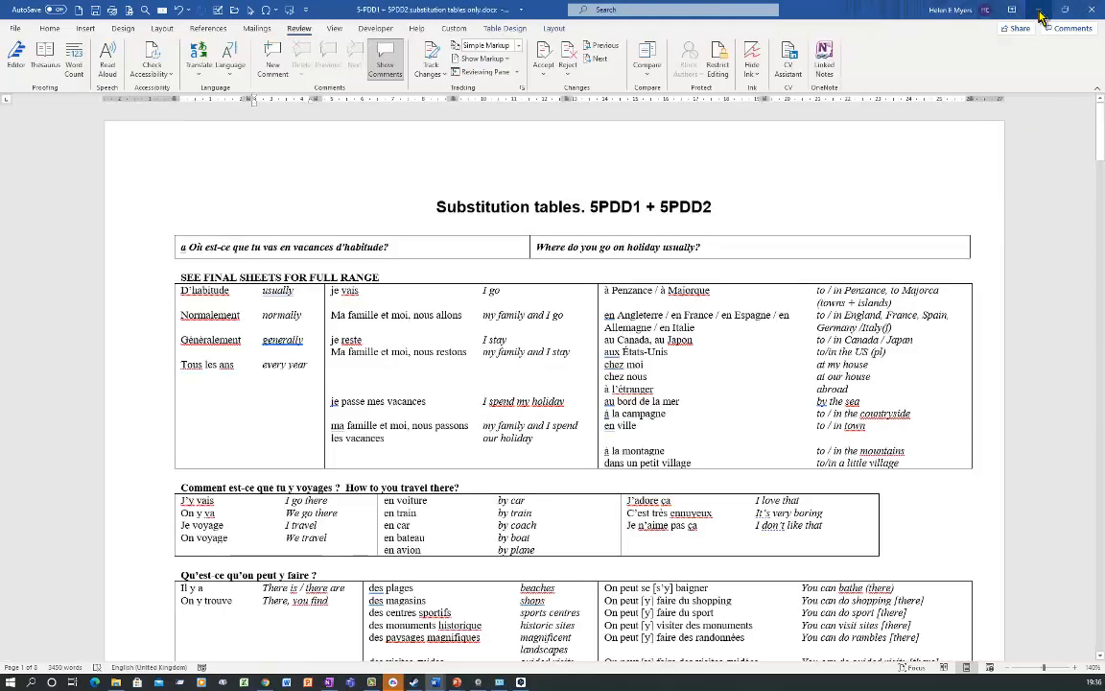
left_click(1040, 11)
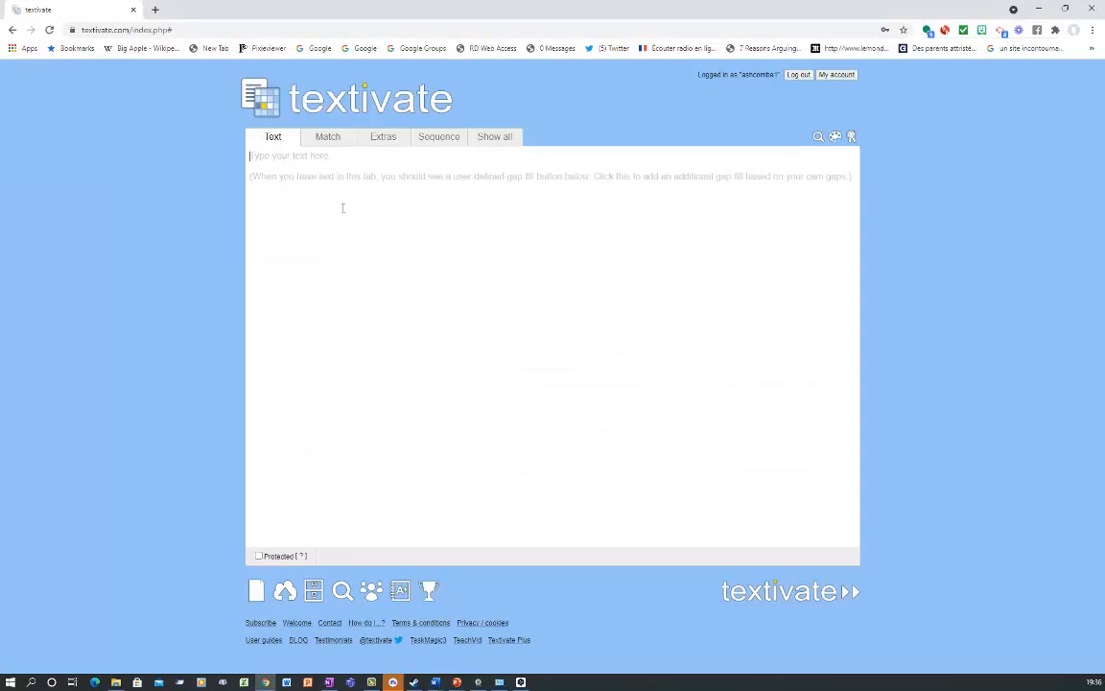
key("ctrl+v")
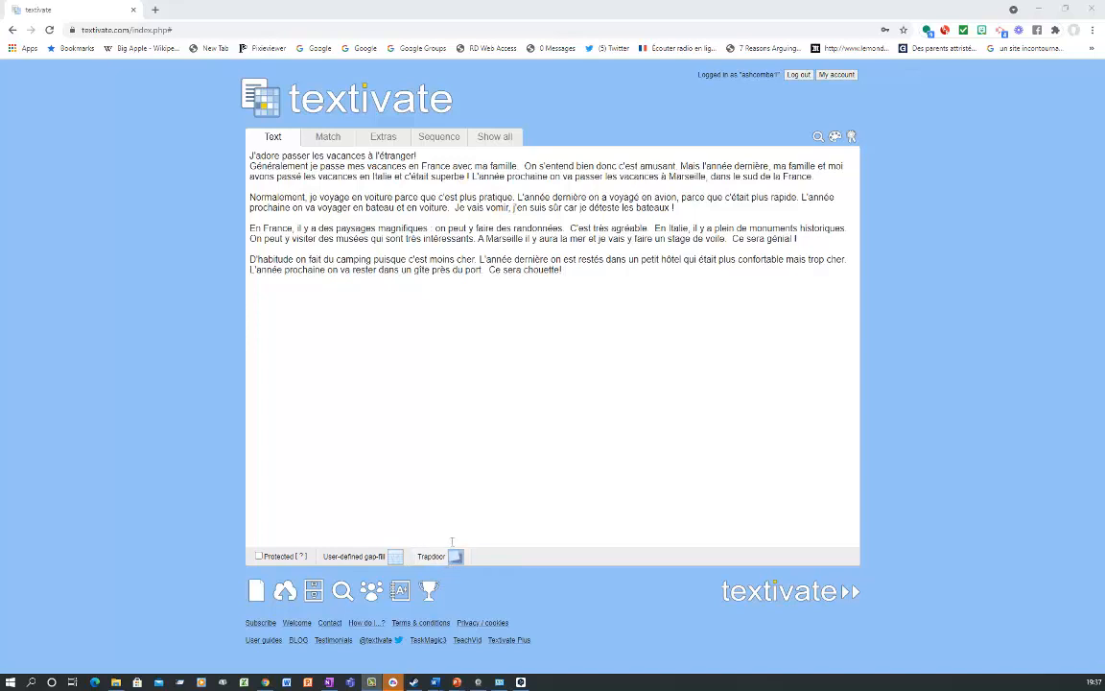
Open the Trapdoor activity maker and turn "passer" in the first sentence into a trap.
left_click(431, 560)
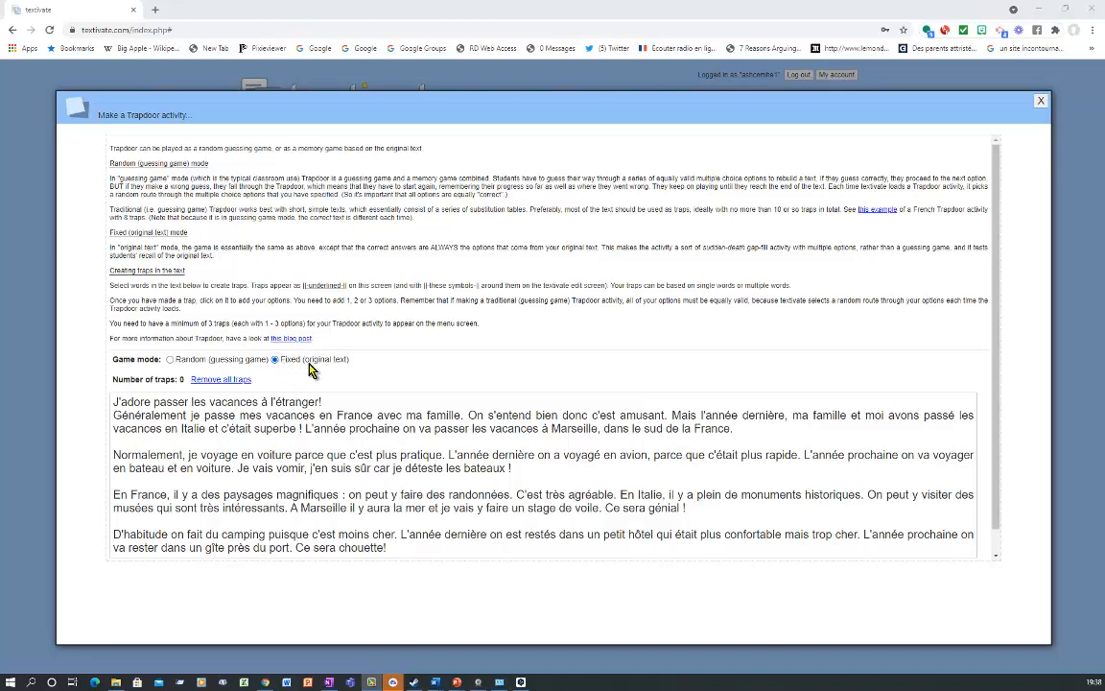
left_click(170, 359)
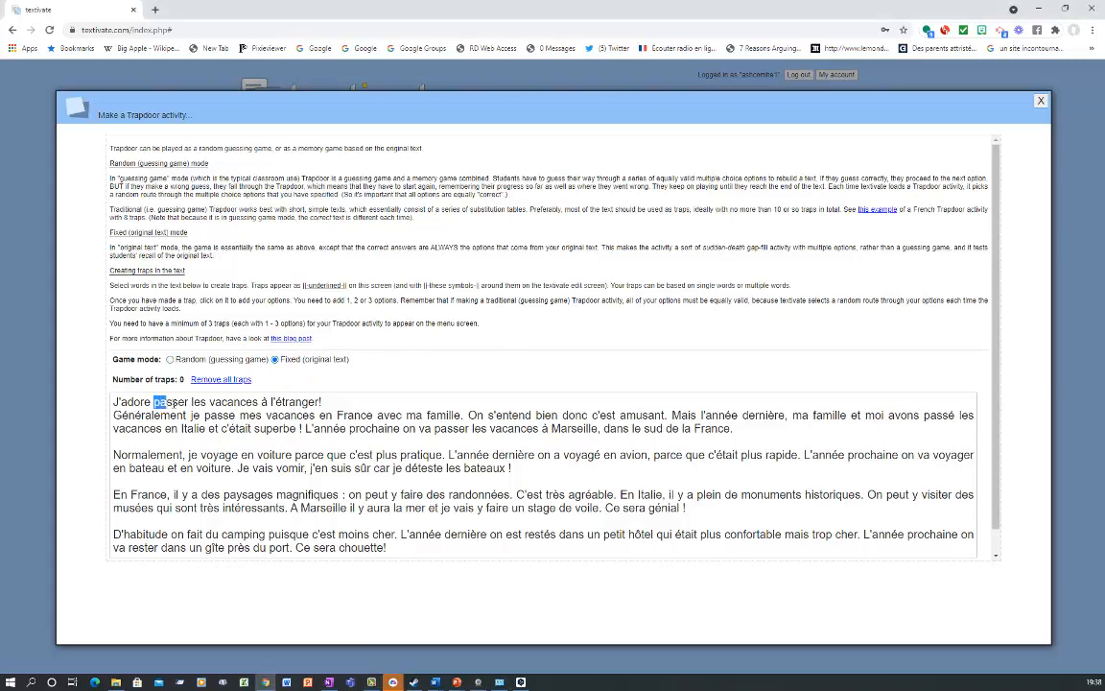
left_click_drag(165, 403, 192, 403)
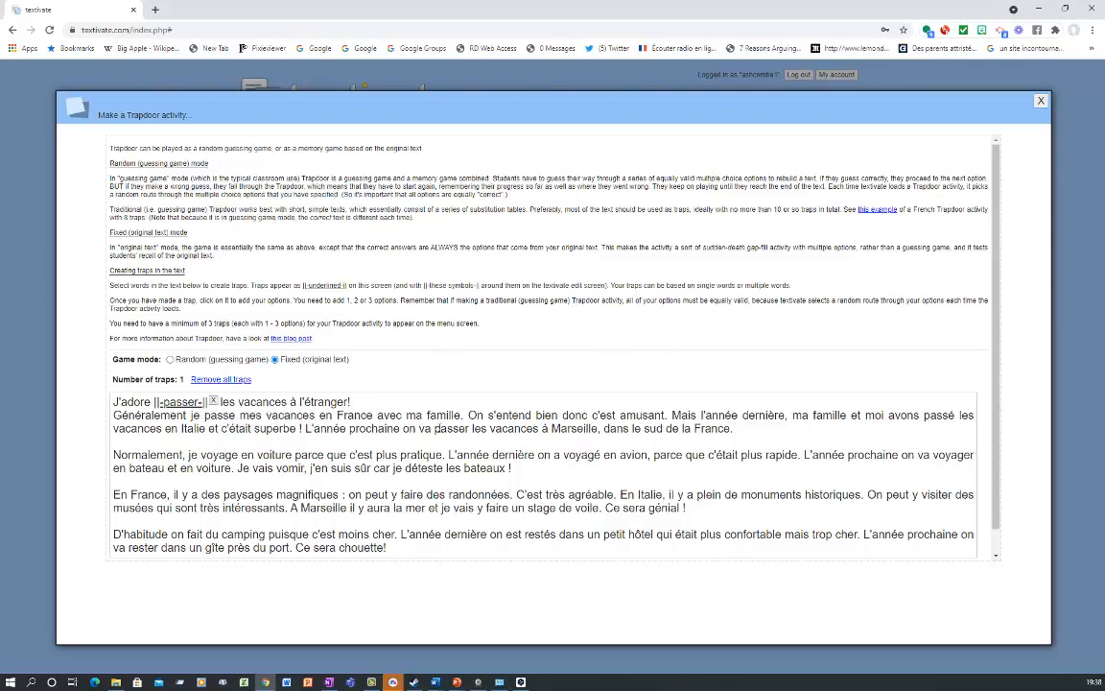
Give the "passer" trap the incorrect options "passe" and "passé", leaving its third option empty.
left_click(177, 406)
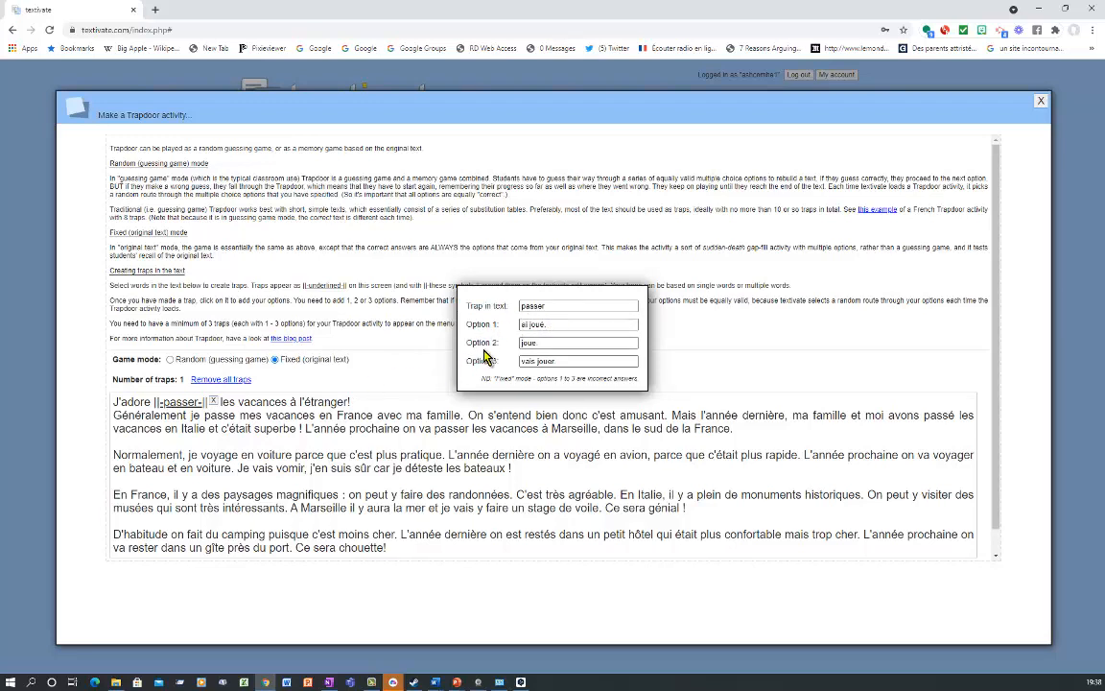
left_click_drag(556, 325, 509, 329)
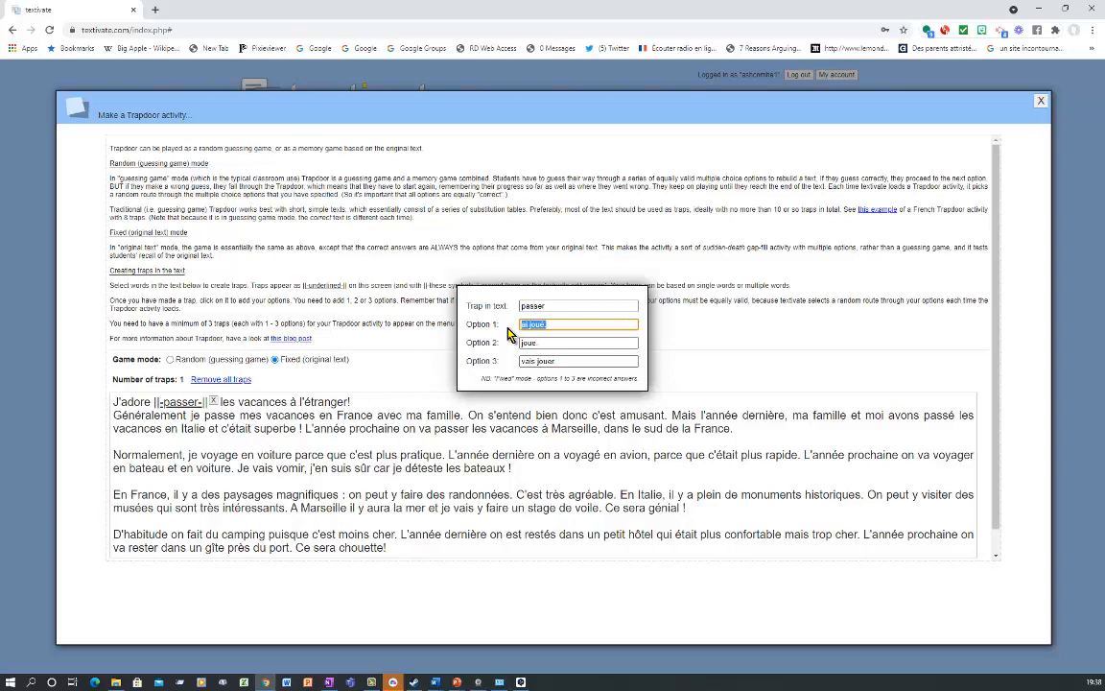
type("passé")
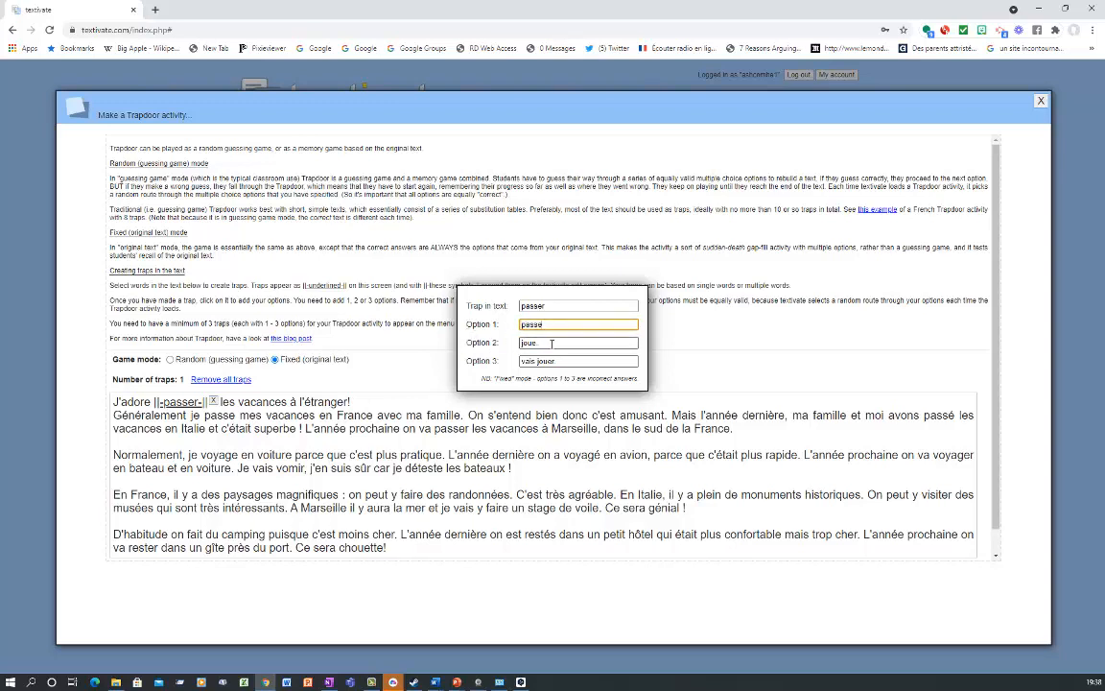
left_click_drag(552, 343, 518, 346)
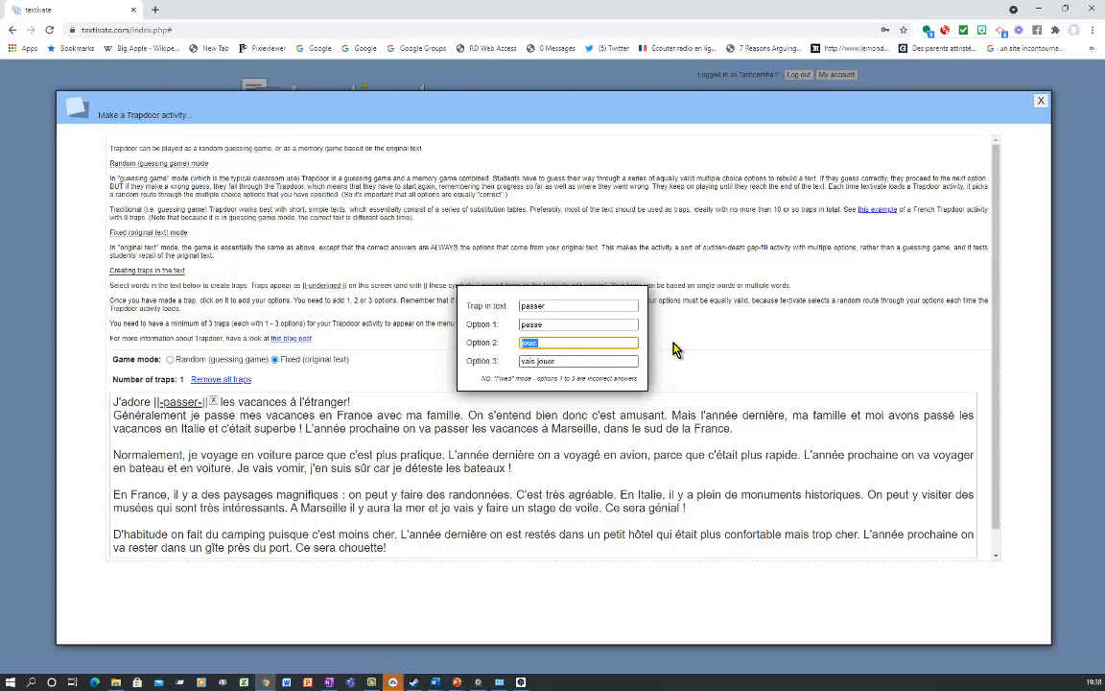
type("passé")
left_click_drag(560, 361, 519, 363)
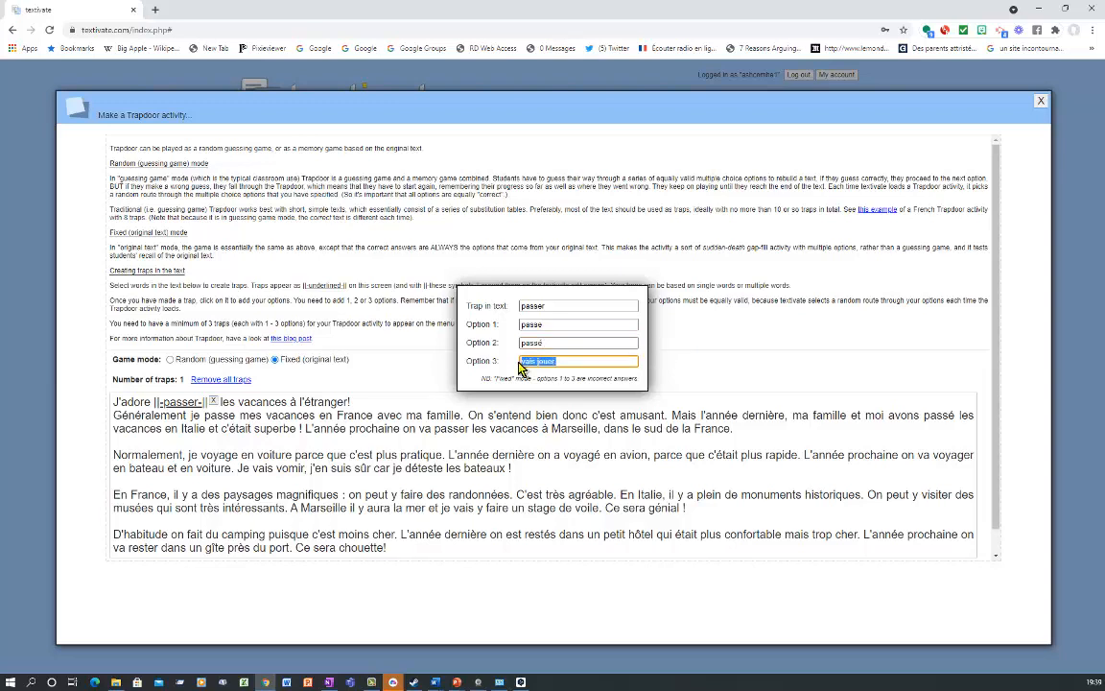
key("BackSpace")
left_click(336, 429)
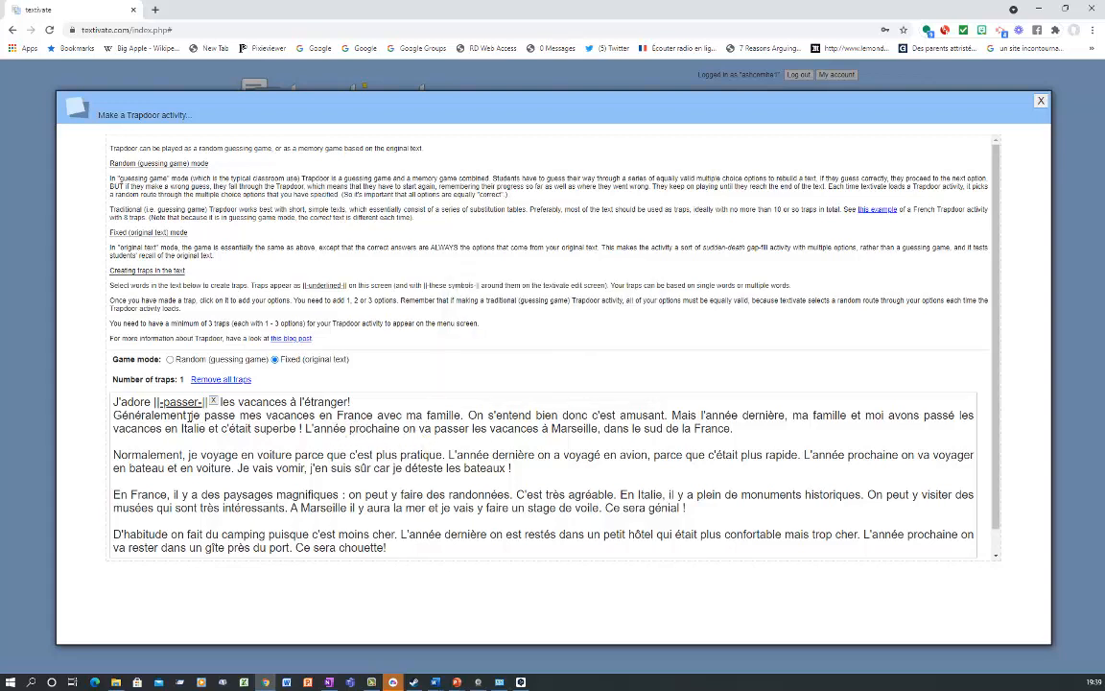
Turn "je passe" in the second sentence into a trap with the options "je vais passer" and "j'ai passé", leaving the third option empty.
left_click_drag(191, 416, 236, 415)
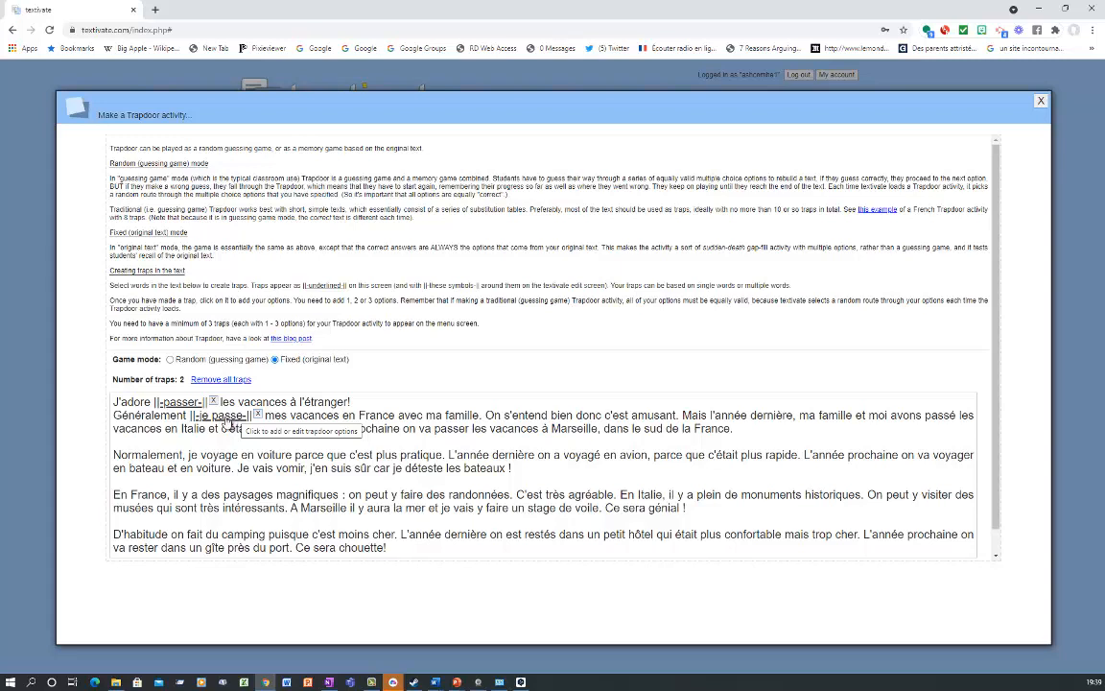
left_click(228, 420)
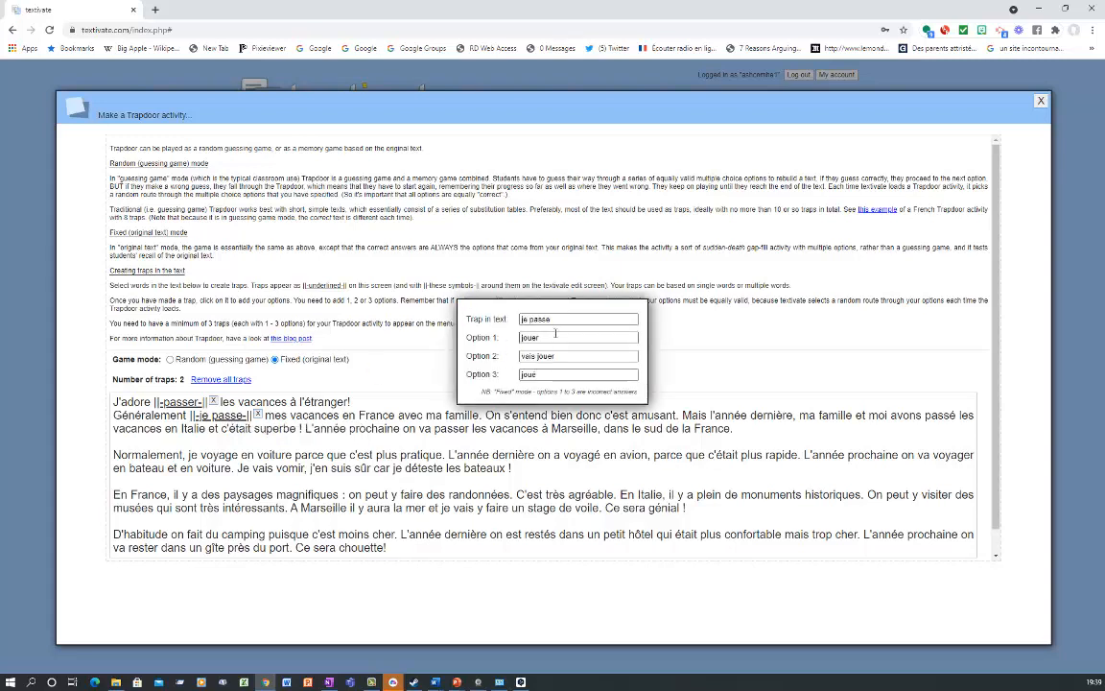
left_click(497, 337)
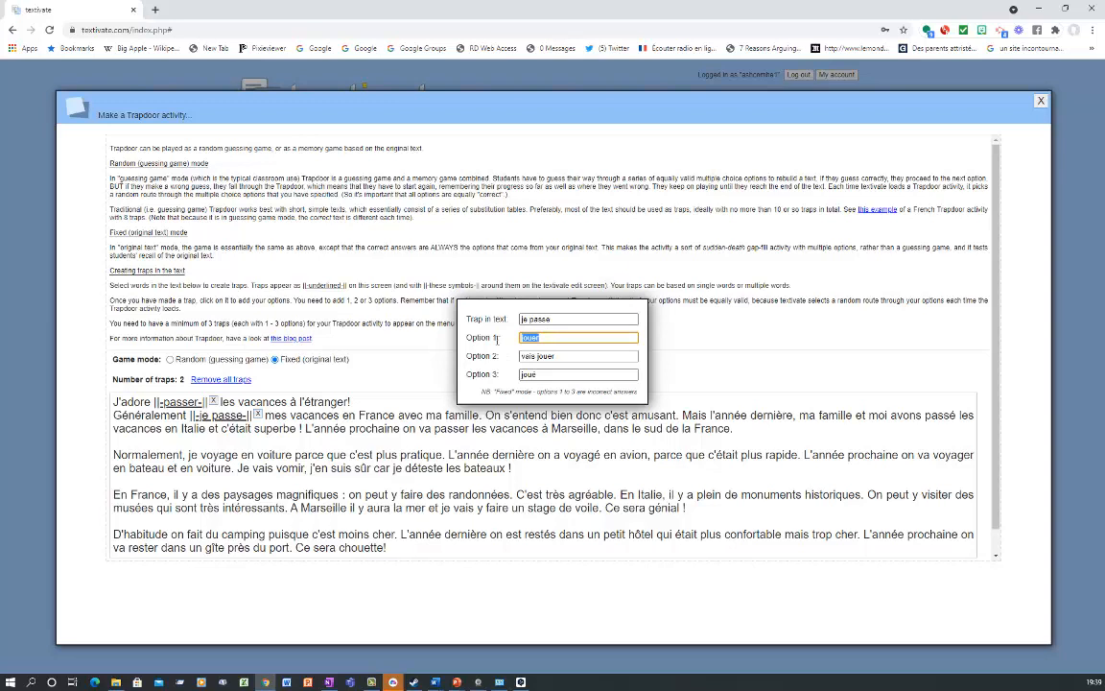
type("je")
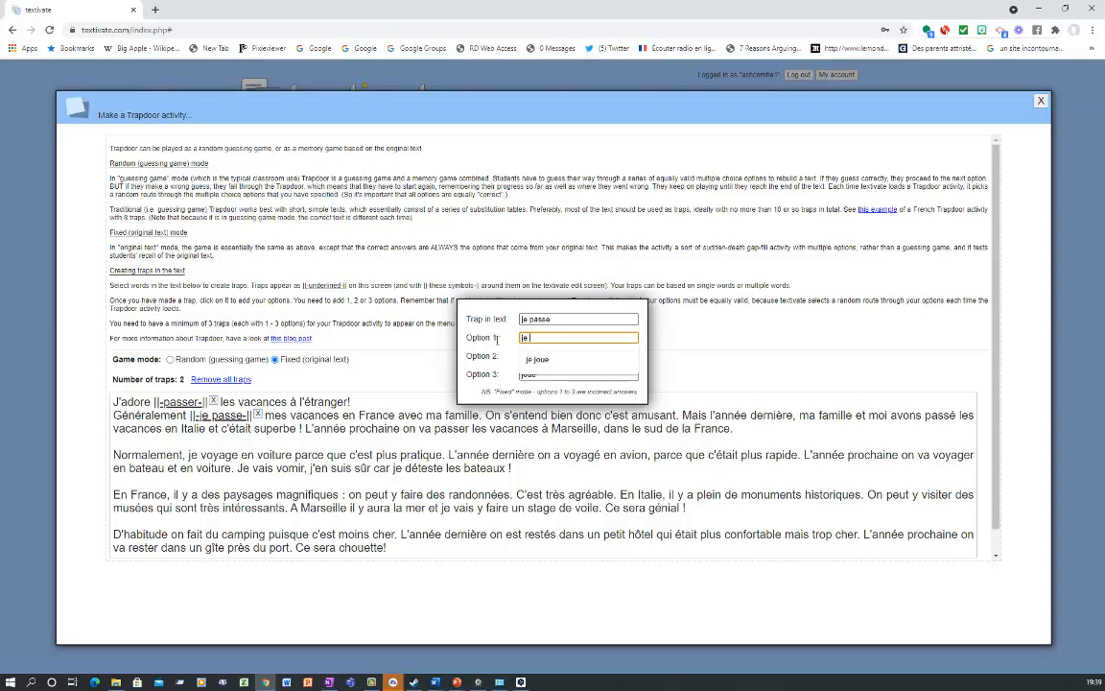
type(" vais")
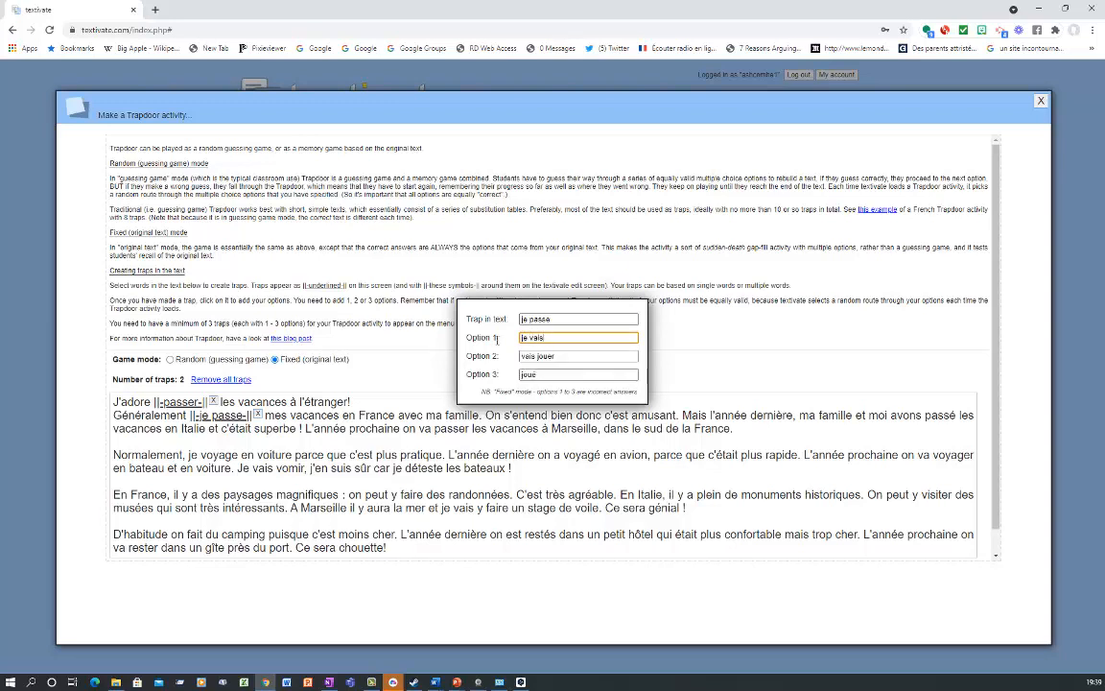
type(" passé")
key("Tab")
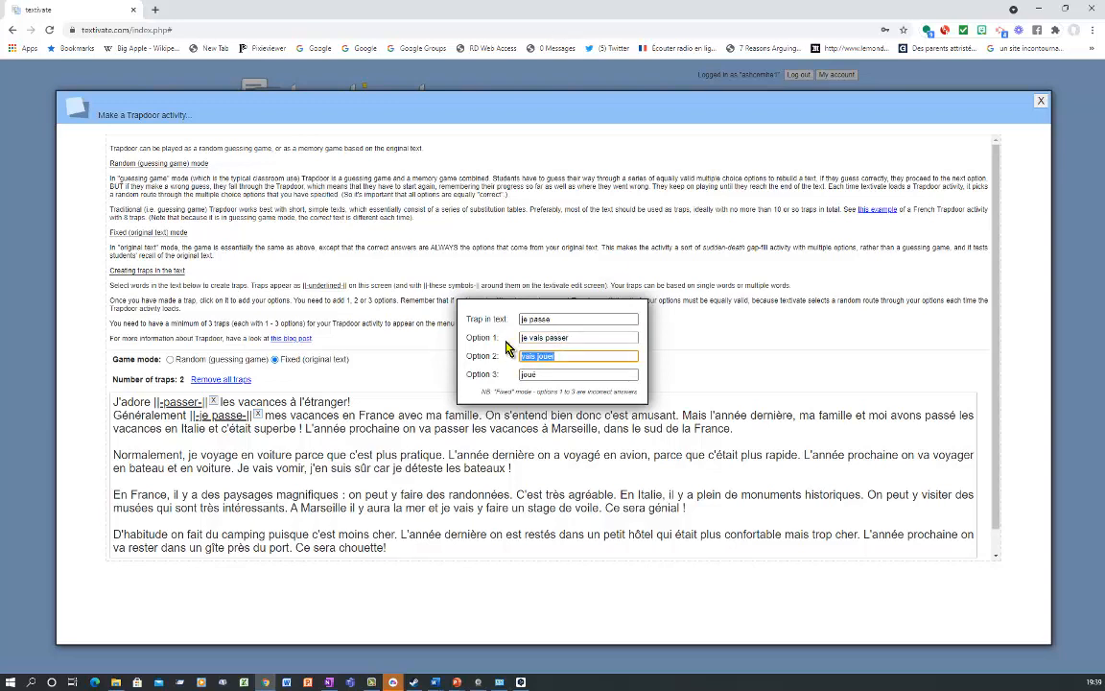
type("j'ai passé")
key("Tab")
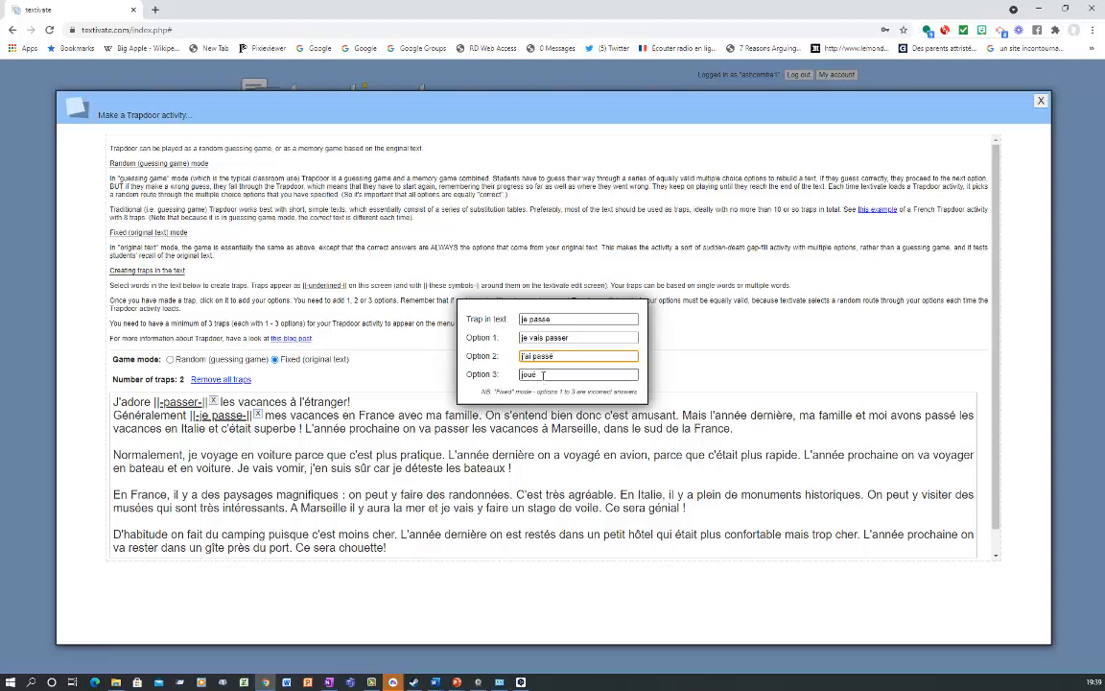
key("BackSpace")
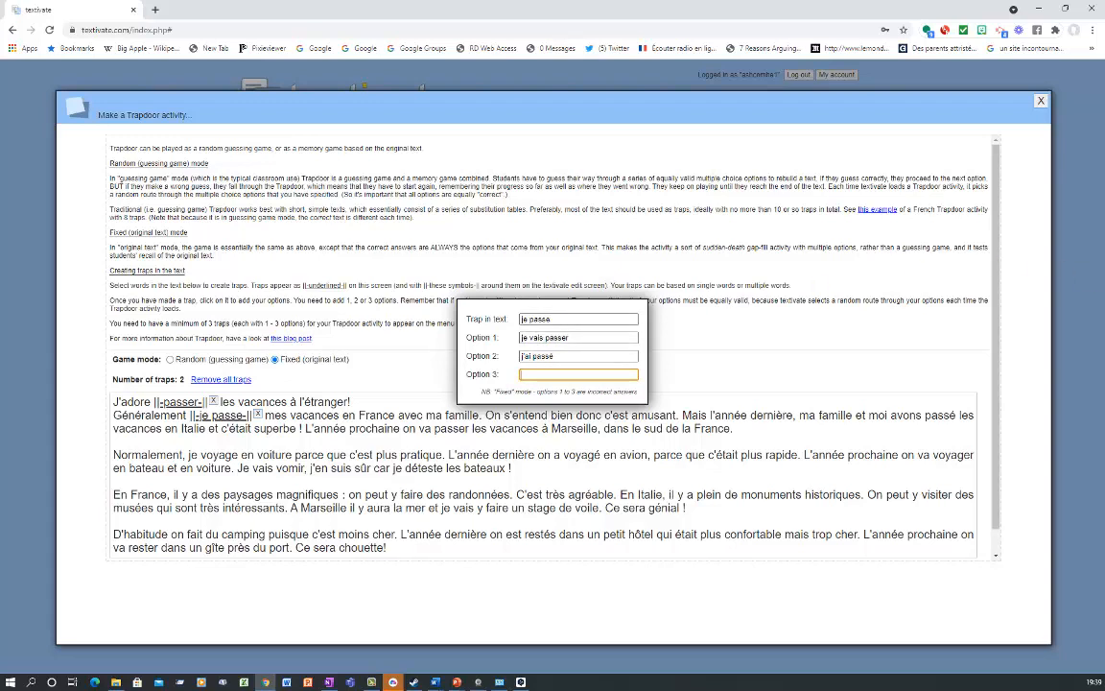
left_click(743, 419)
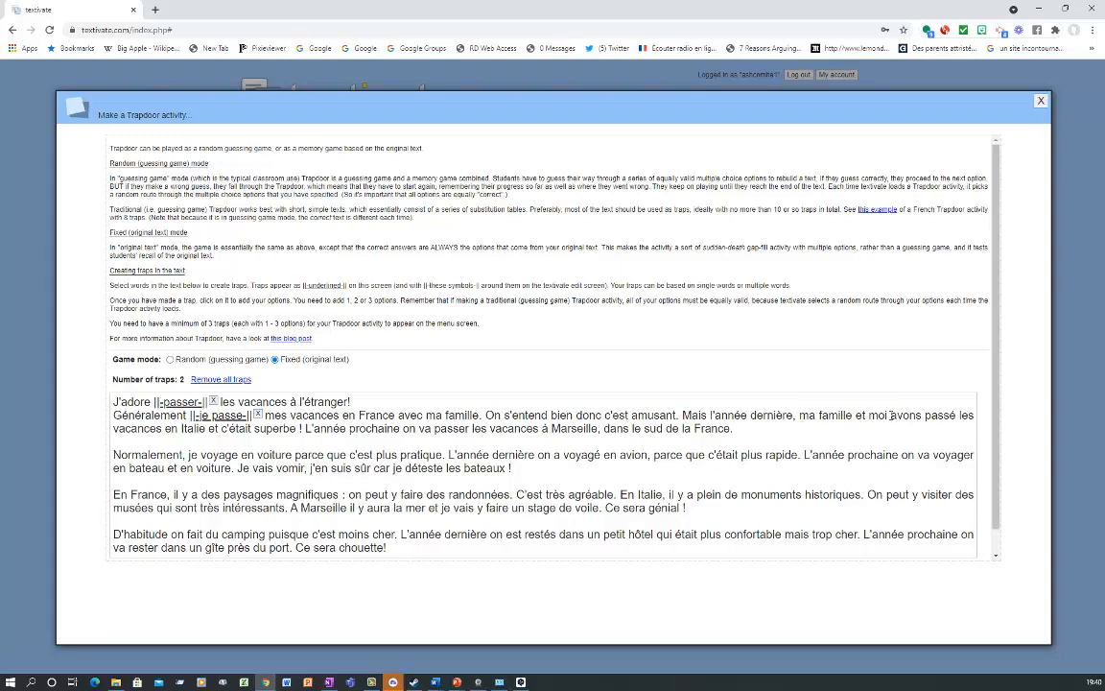
Turn "avons passé" into a trap with the incorrect options "passons", "allons passer" and "passer".
left_click_drag(892, 415, 957, 415)
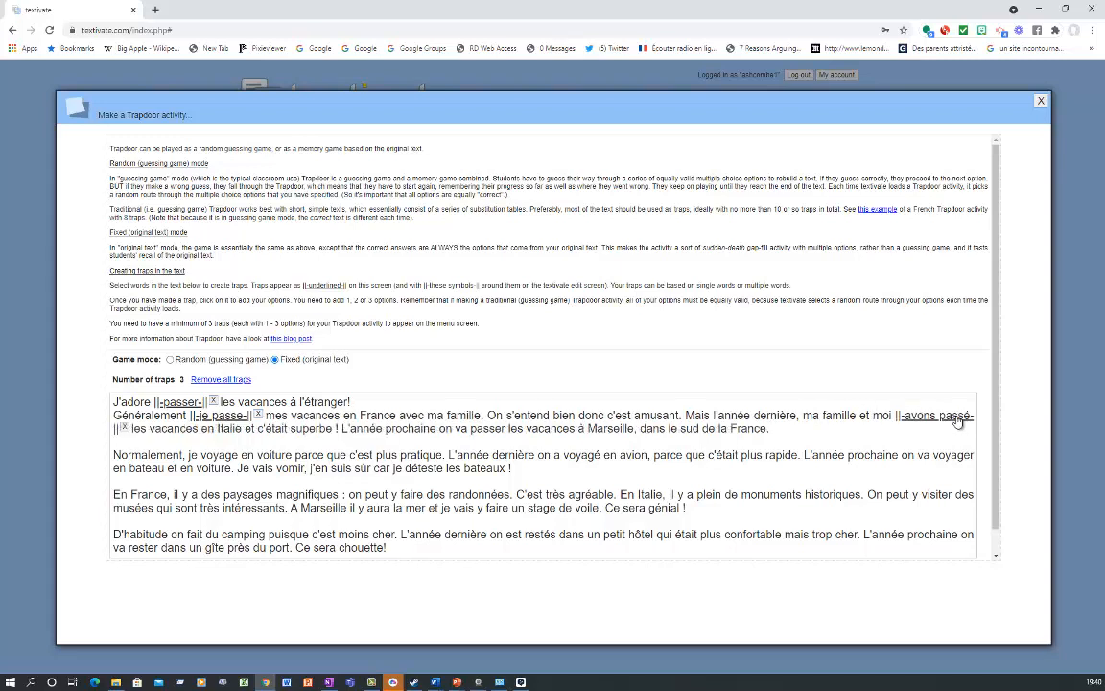
left_click(957, 419)
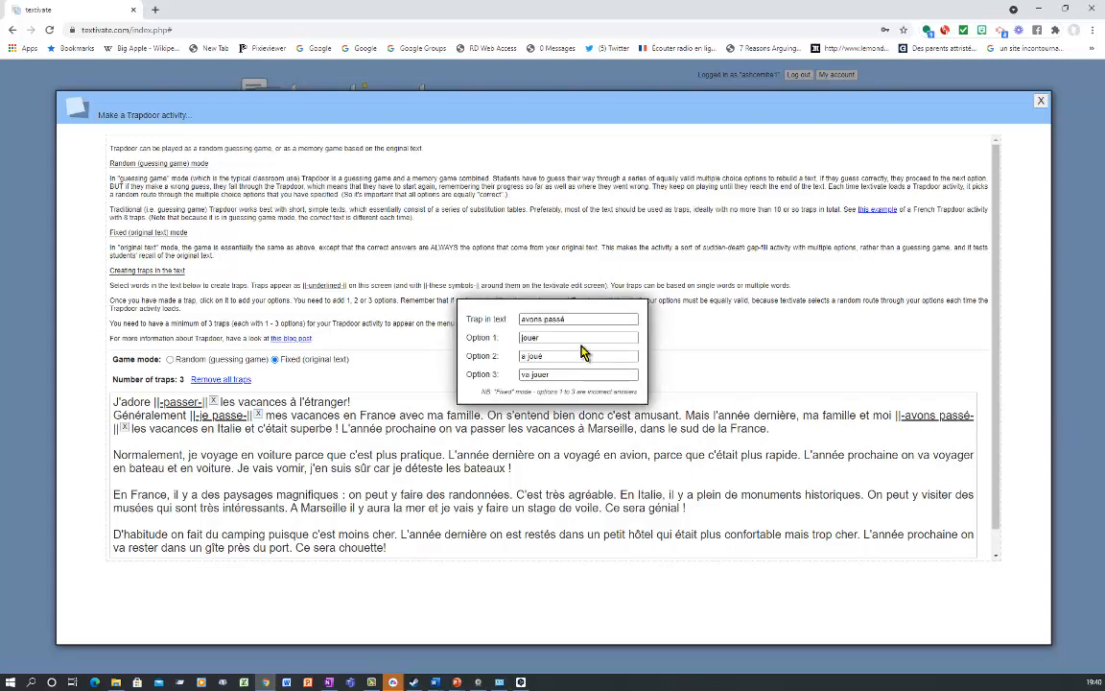
left_click_drag(546, 338, 505, 338)
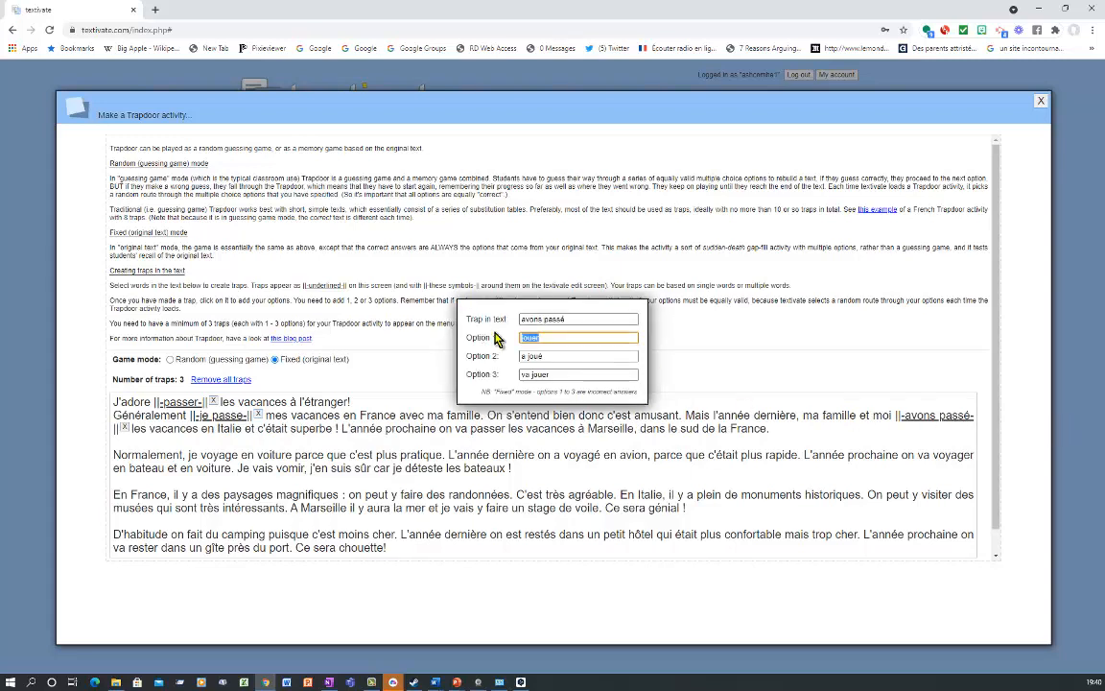
type("passons")
key("Tab")
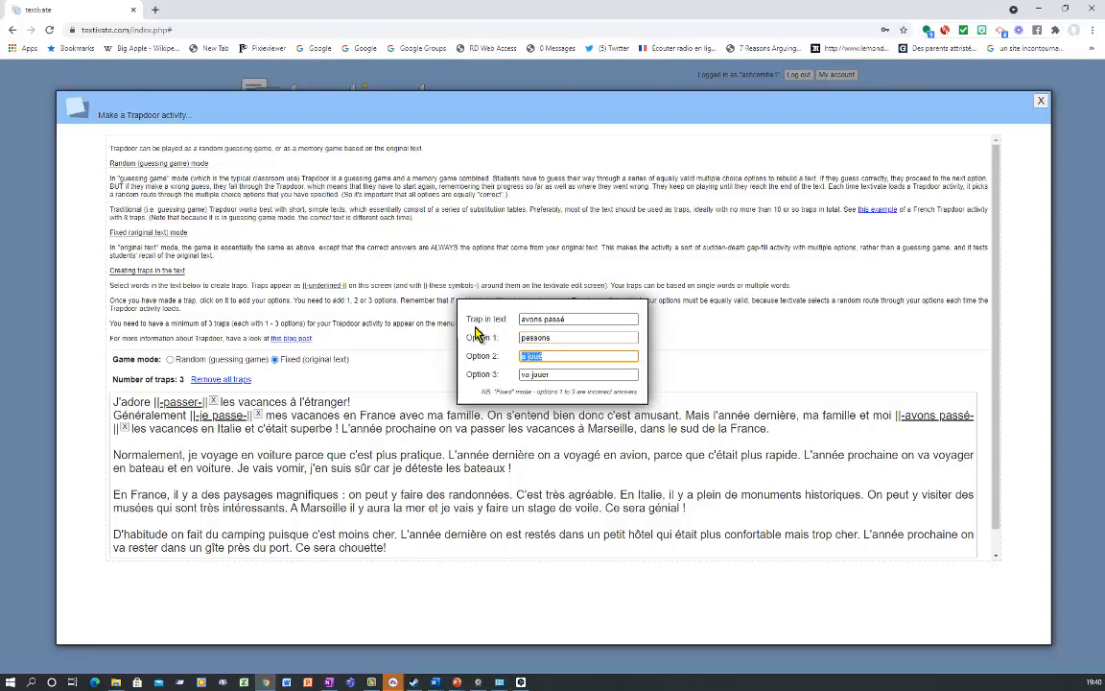
type("allons pas")
type("sé")
key("Tab")
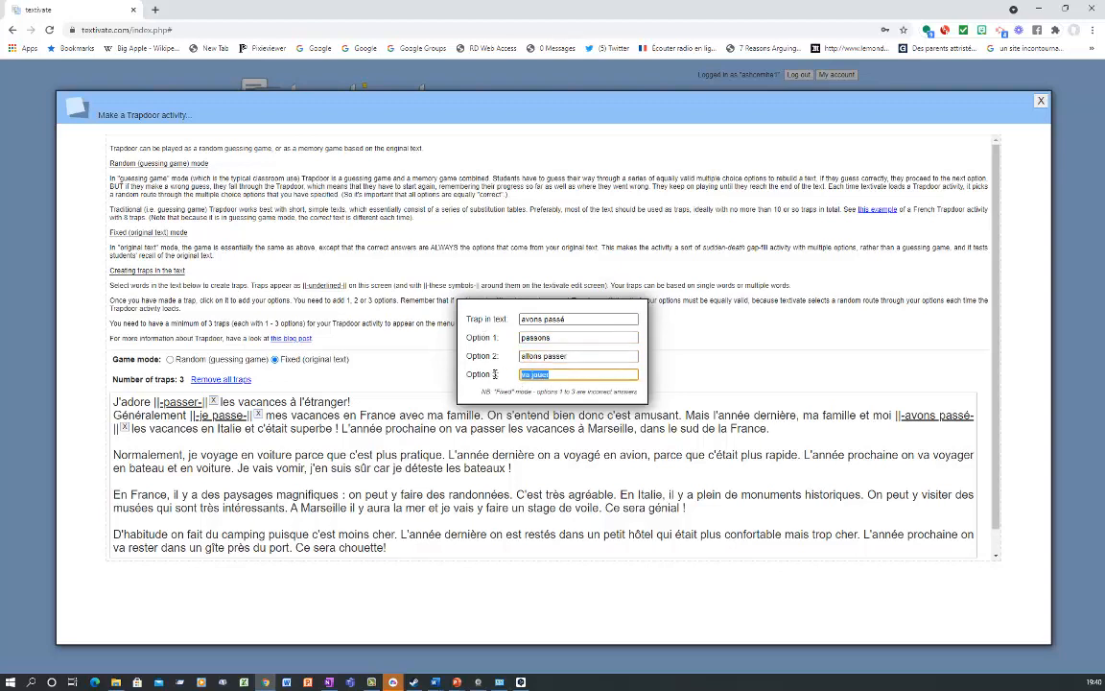
type("passer")
left_click(792, 381)
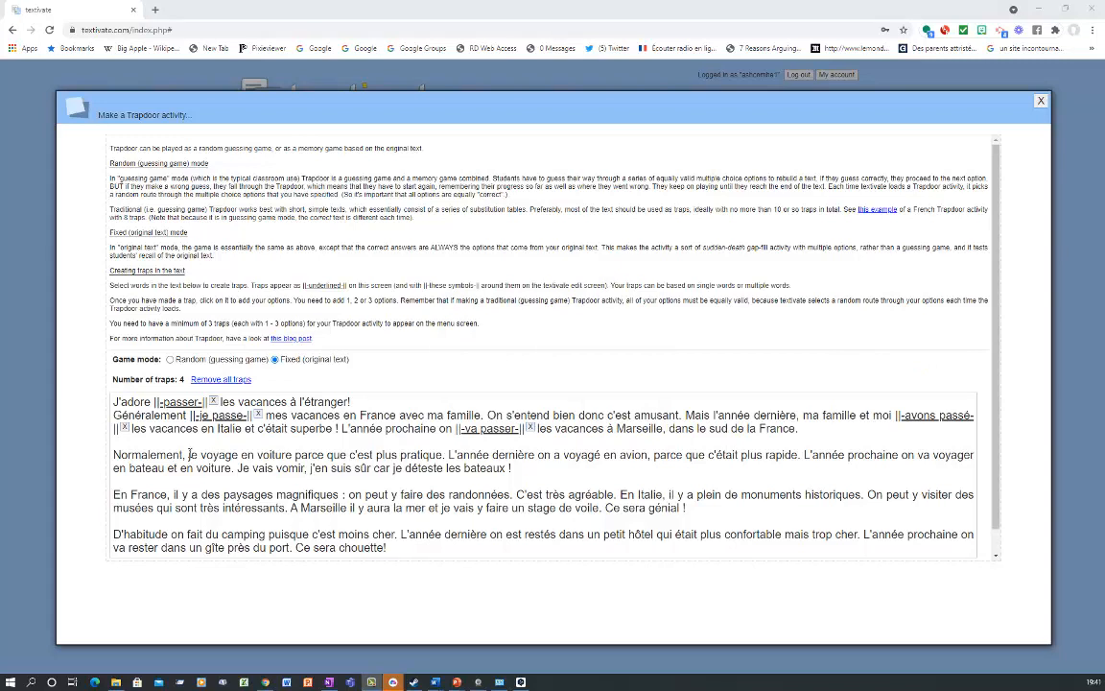
left_click_drag(201, 455, 239, 459)
left_click(233, 461)
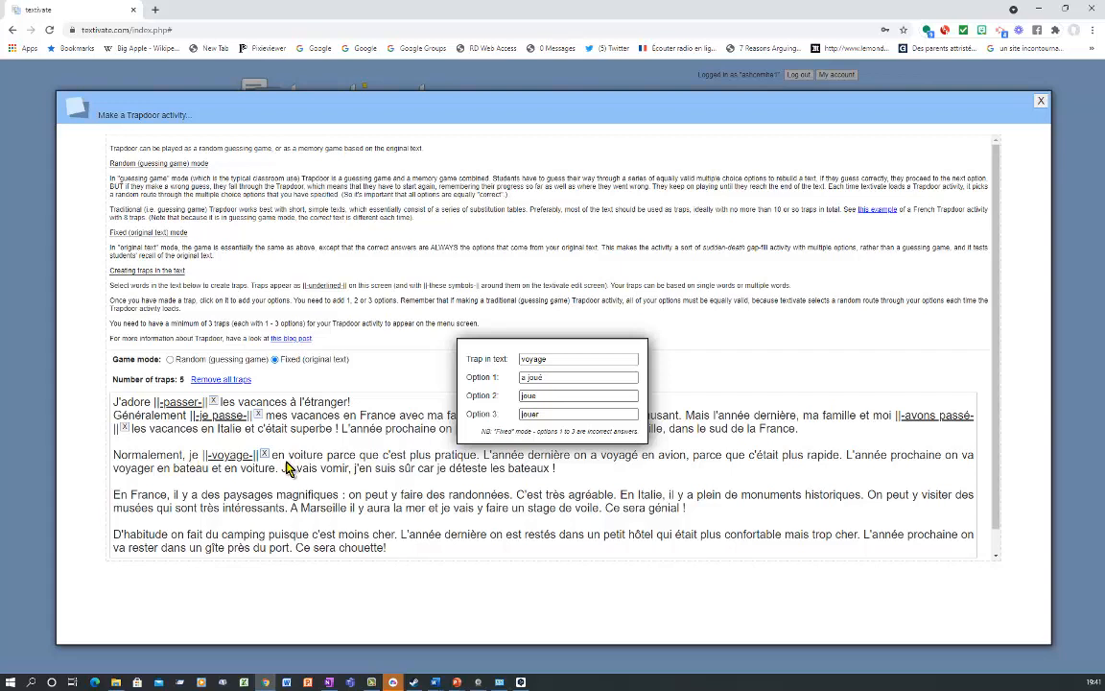
left_click(328, 464)
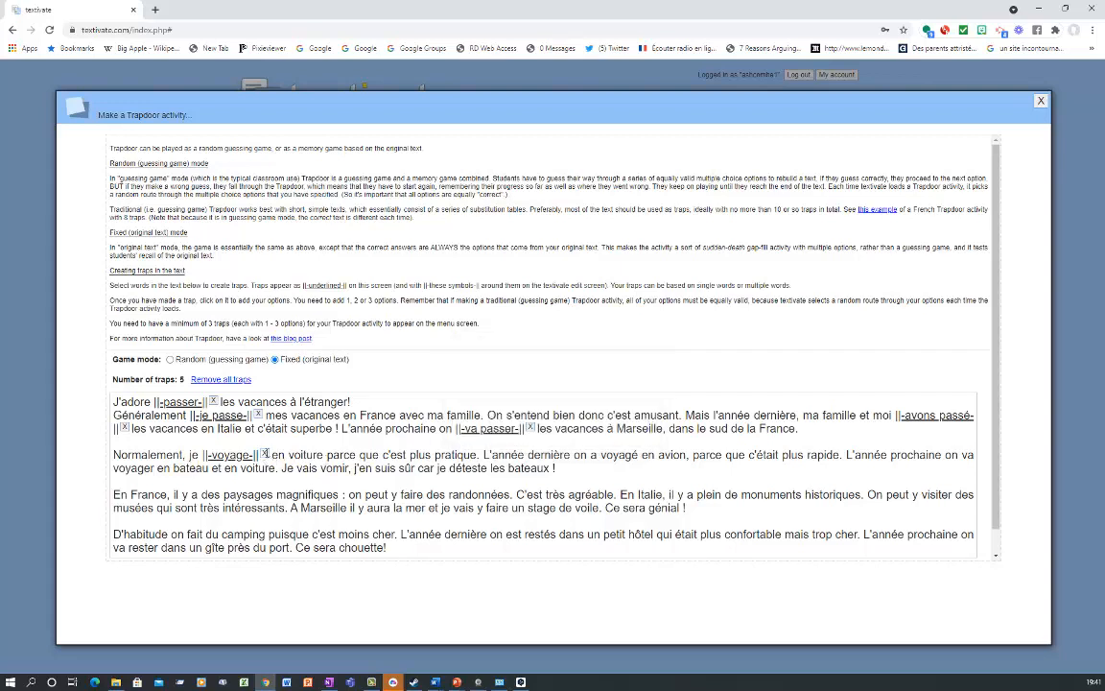
left_click(264, 454)
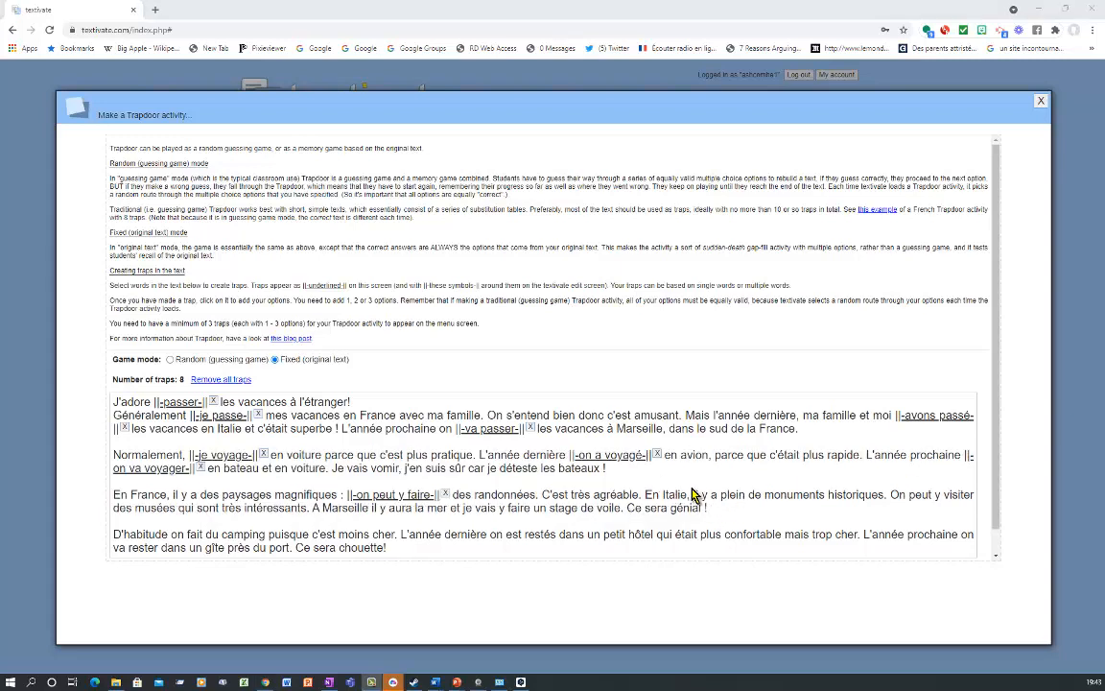
left_click_drag(645, 495, 722, 495)
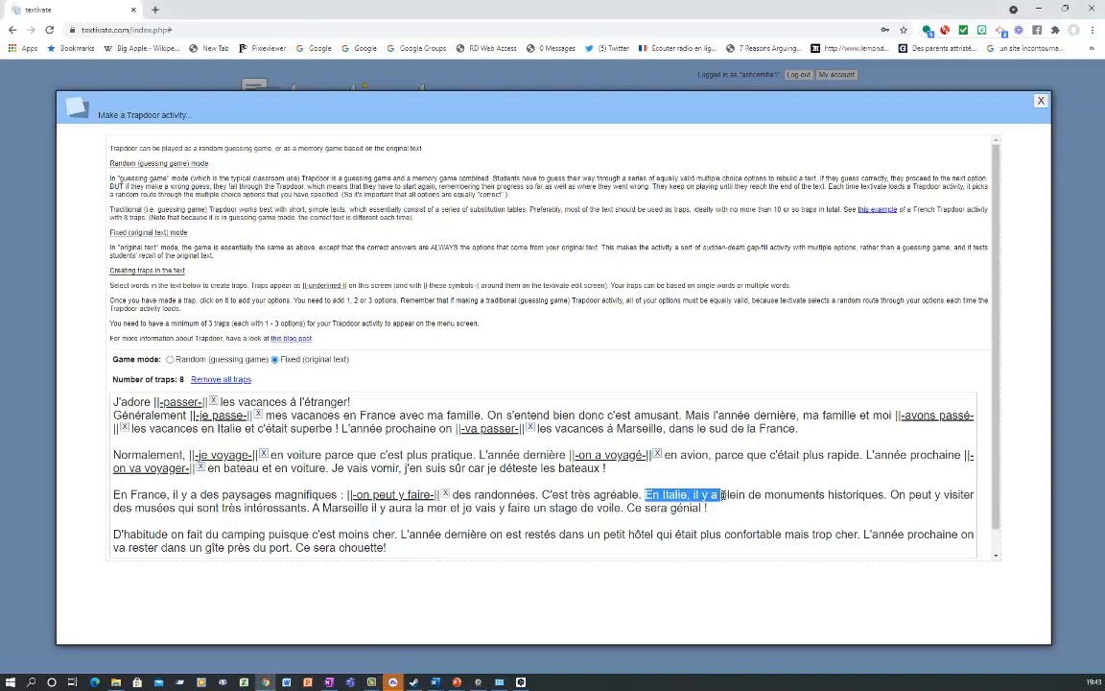
left_click_drag(722, 495, 921, 495)
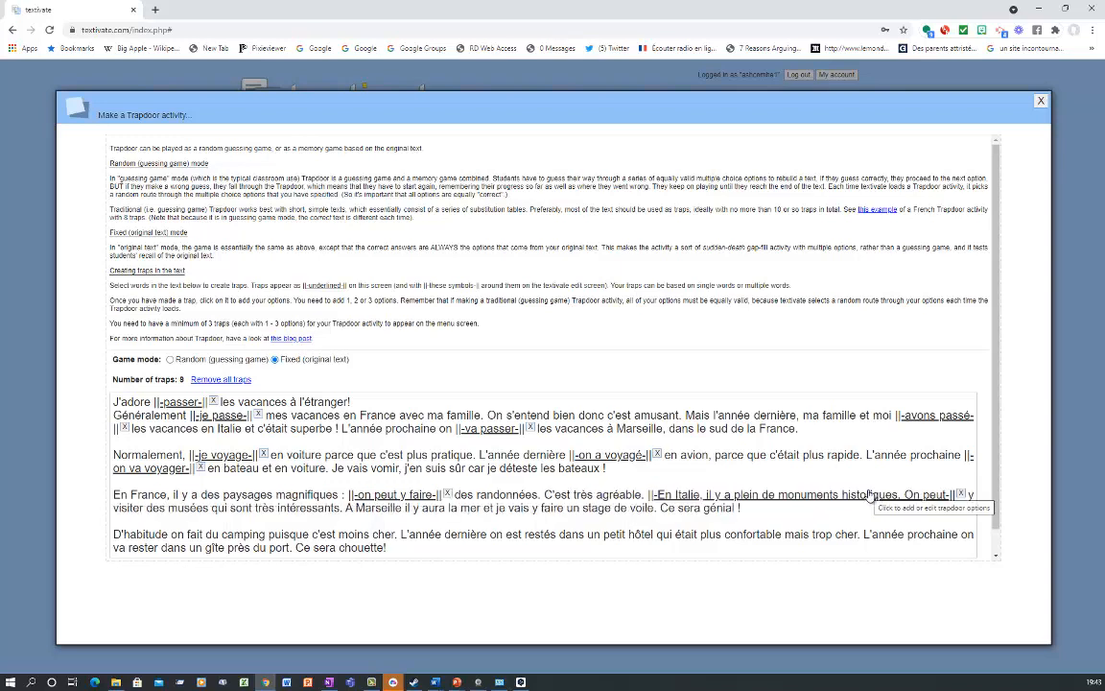
left_click(958, 495)
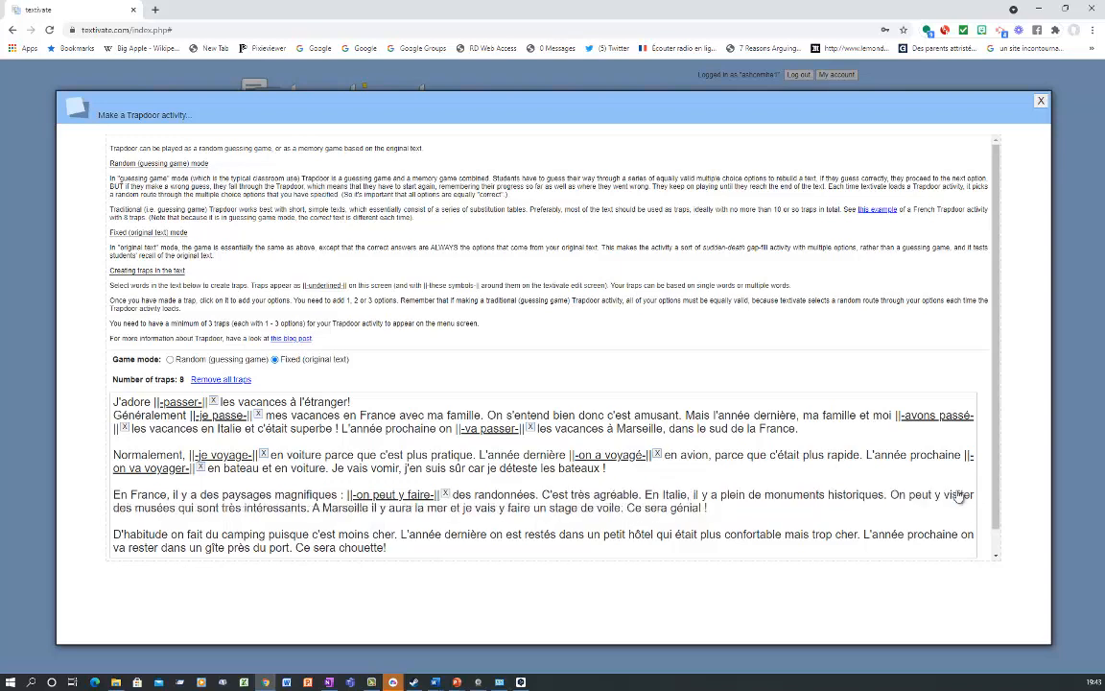
Close the Trapdoor maker and put the Italy sentences of the text into the imperfect: "il y avait", "On pouvait" and "étaient".
left_click(1044, 102)
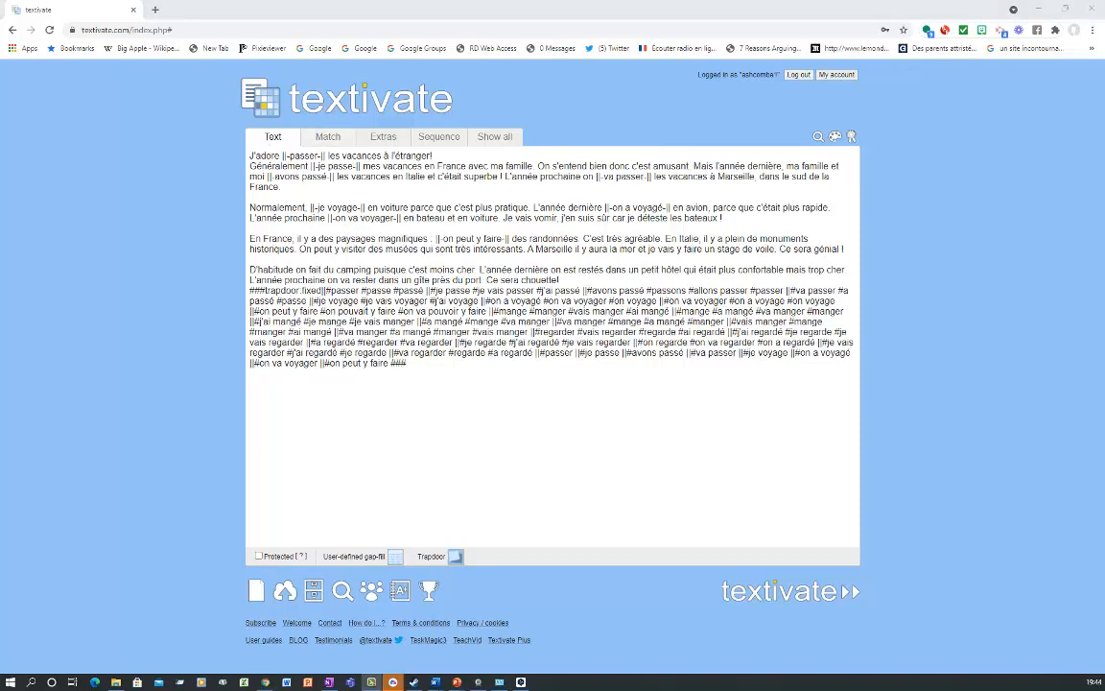
left_click(721, 239)
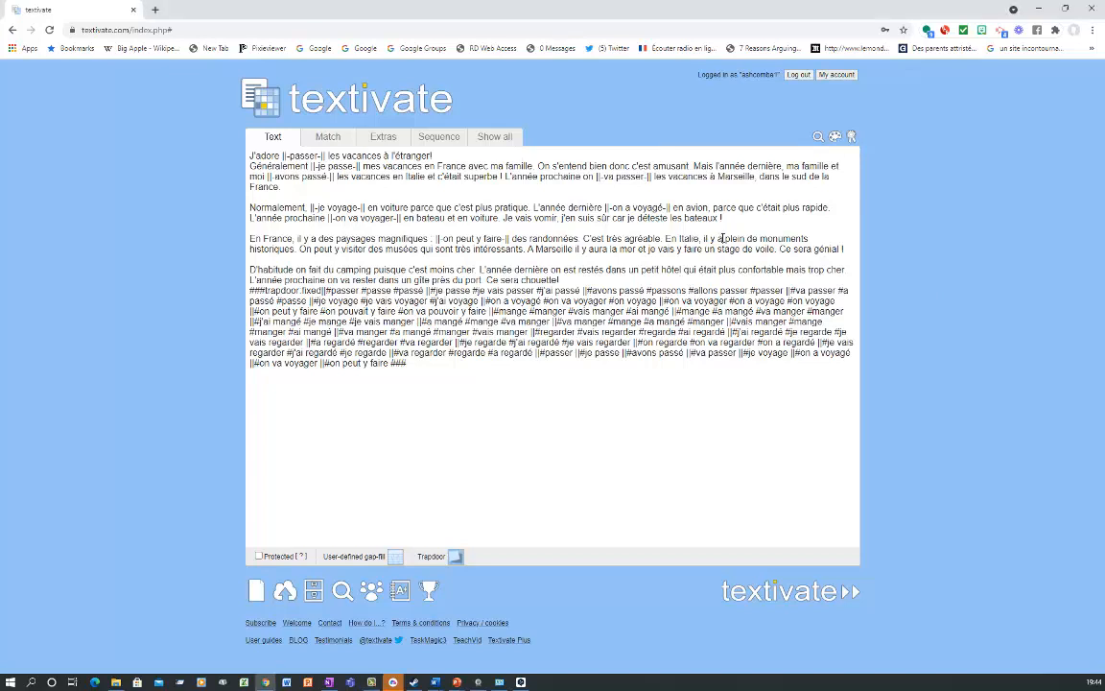
type("vait")
double_click(326, 248)
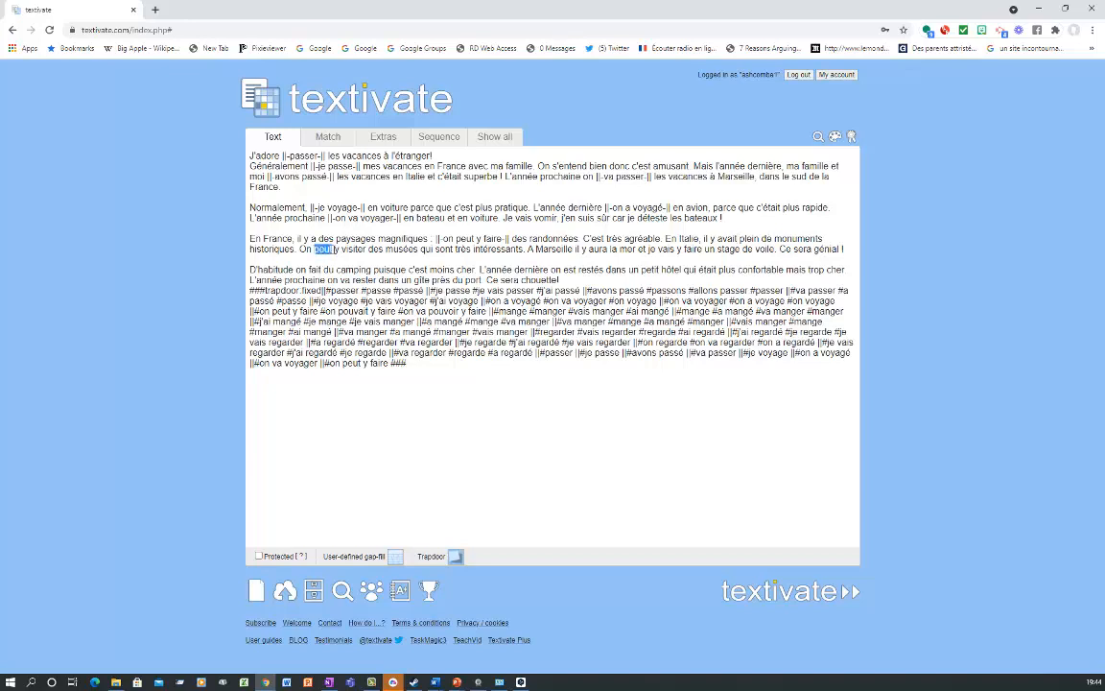
type("pouvai")
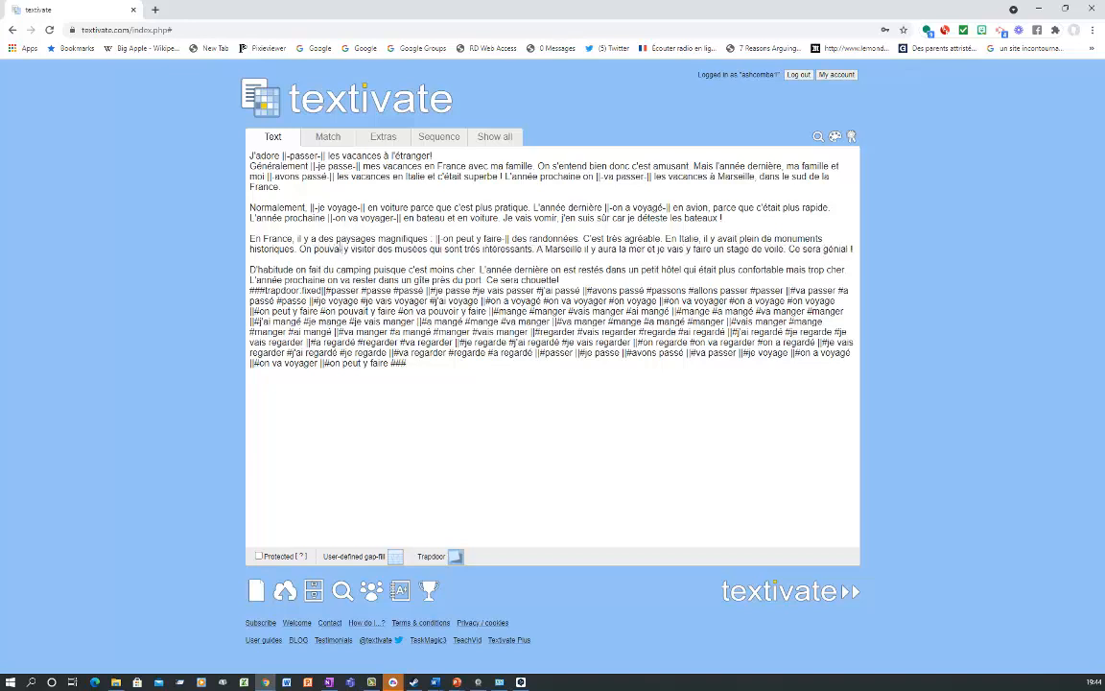
type("t")
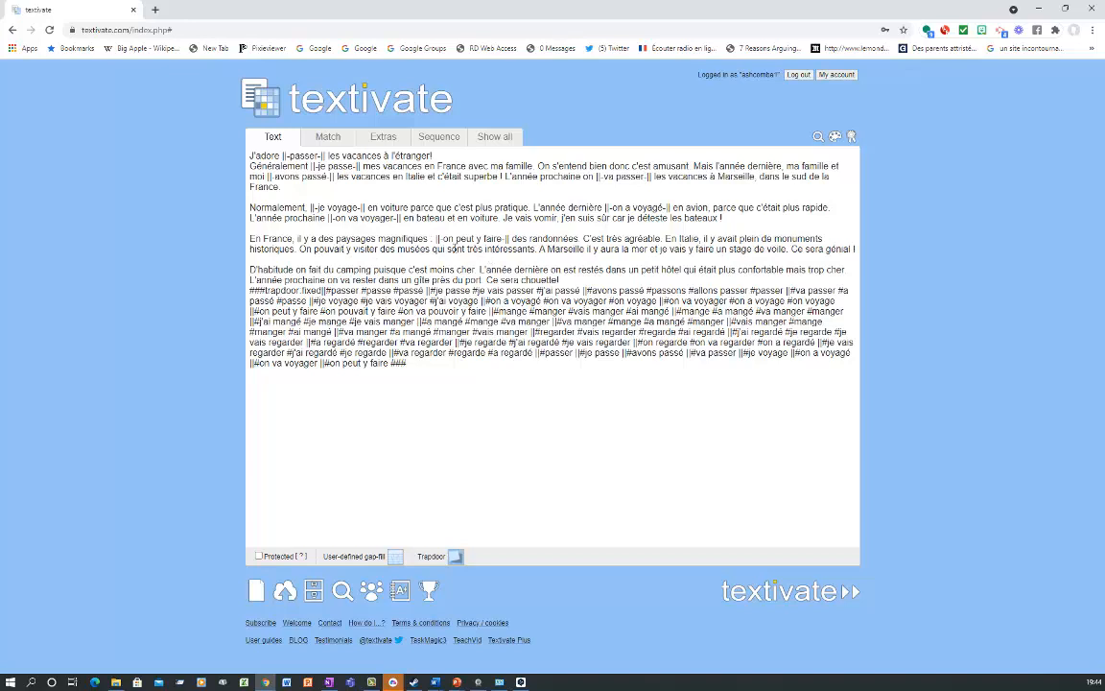
double_click(455, 249)
type("étaient")
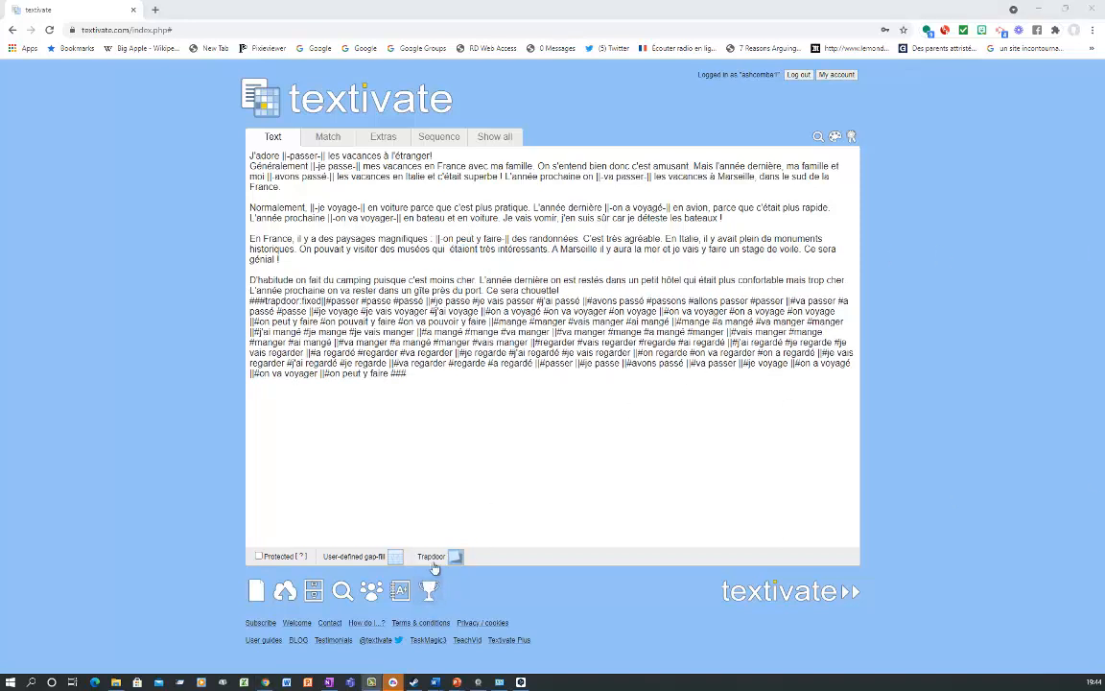
left_click(432, 557)
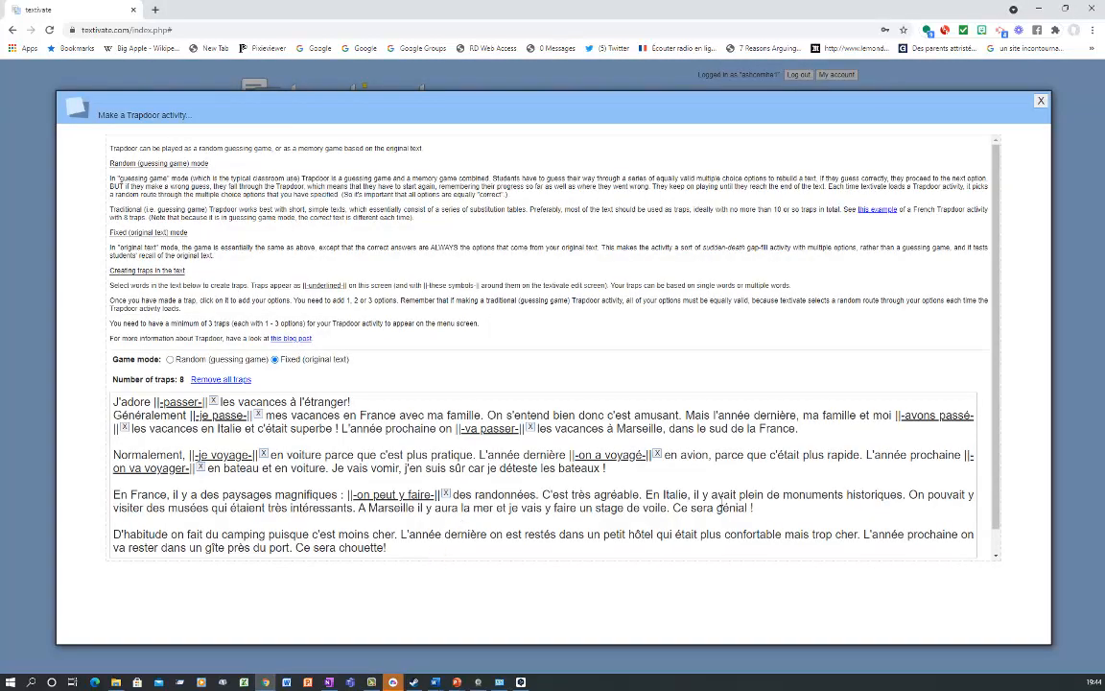
double_click(723, 495)
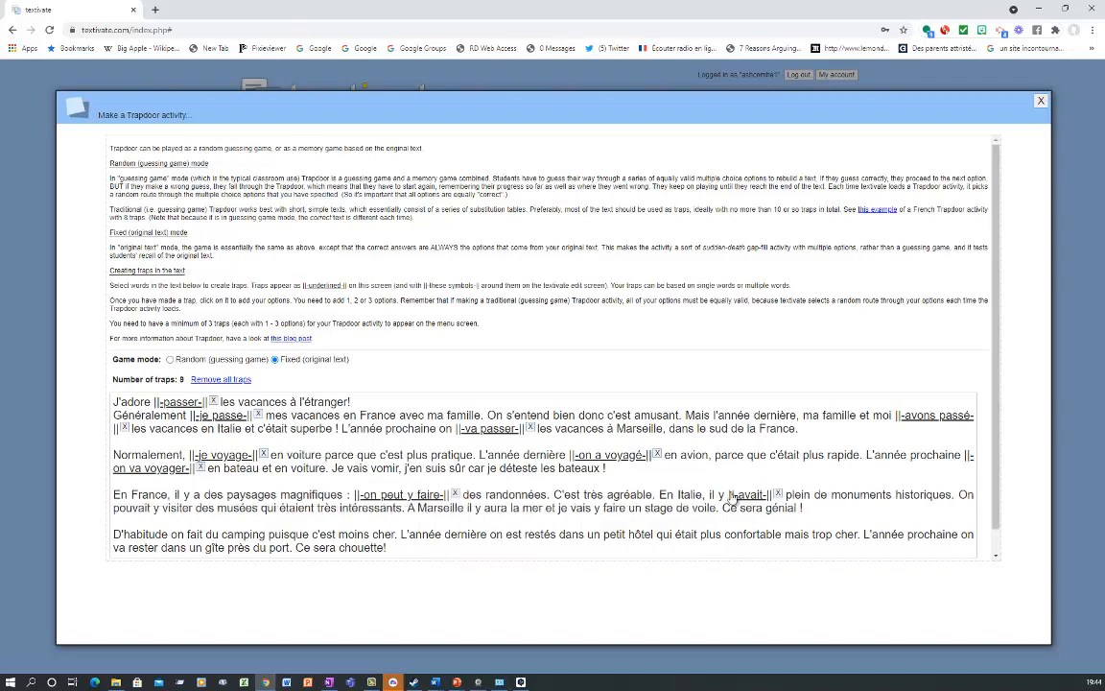
left_click(777, 494)
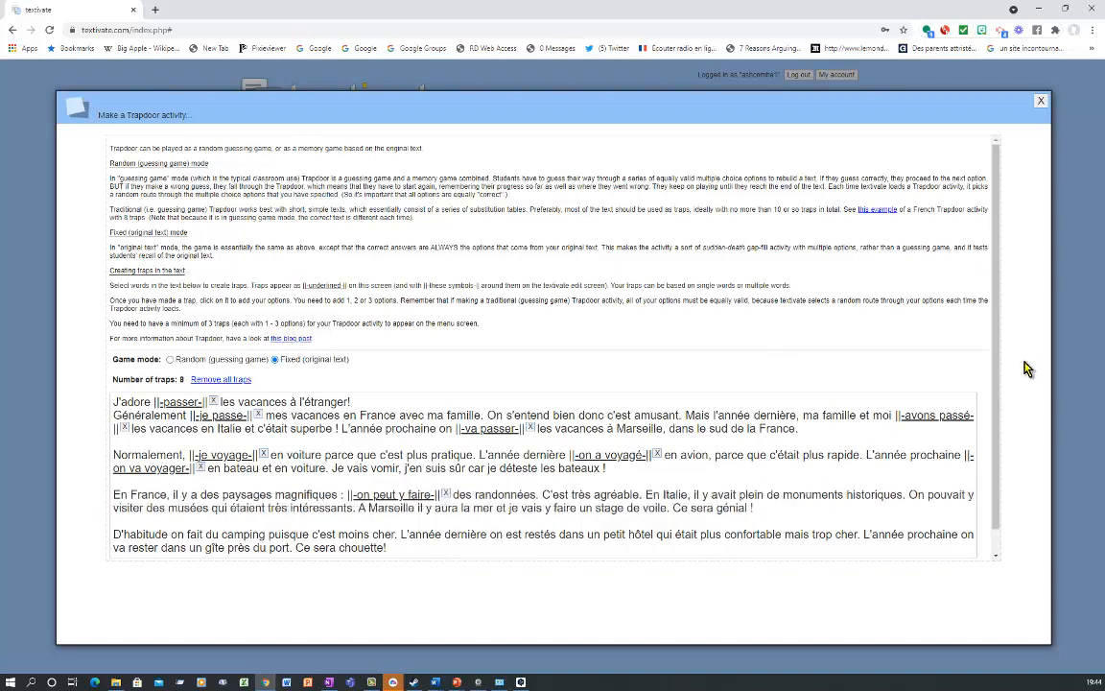
left_click(1041, 102)
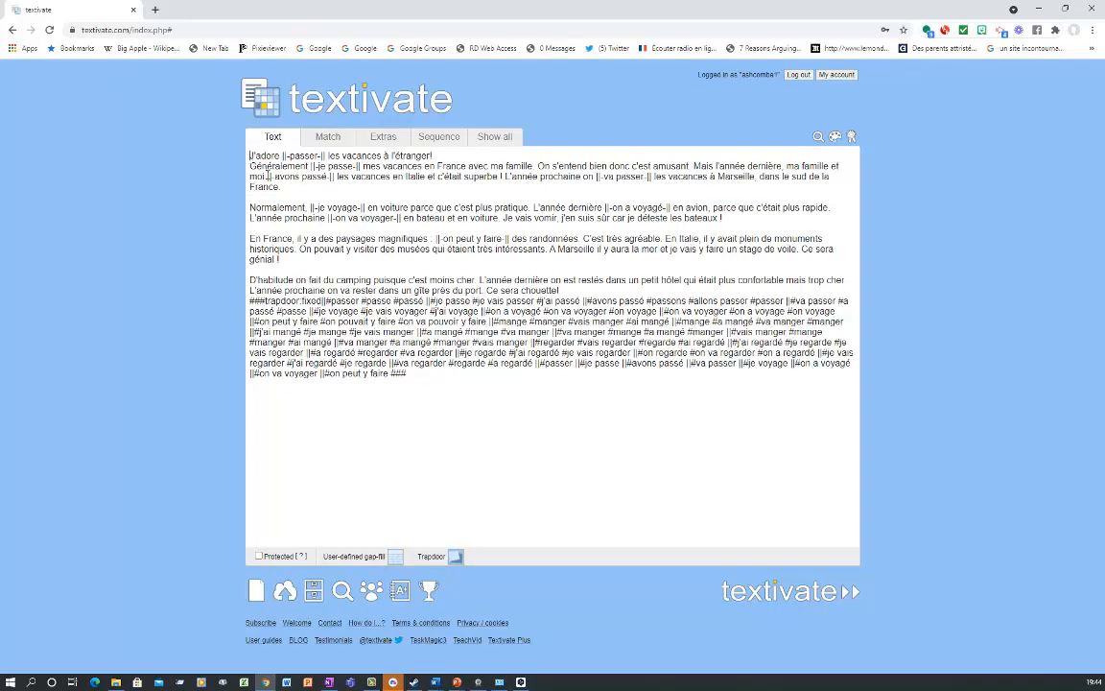
Complete the traps on the remaining verb phrases of the last two paragraphs, from "il y a" to "Ce sera", and close the Trapdoor maker.
left_click_drag(250, 155, 324, 256)
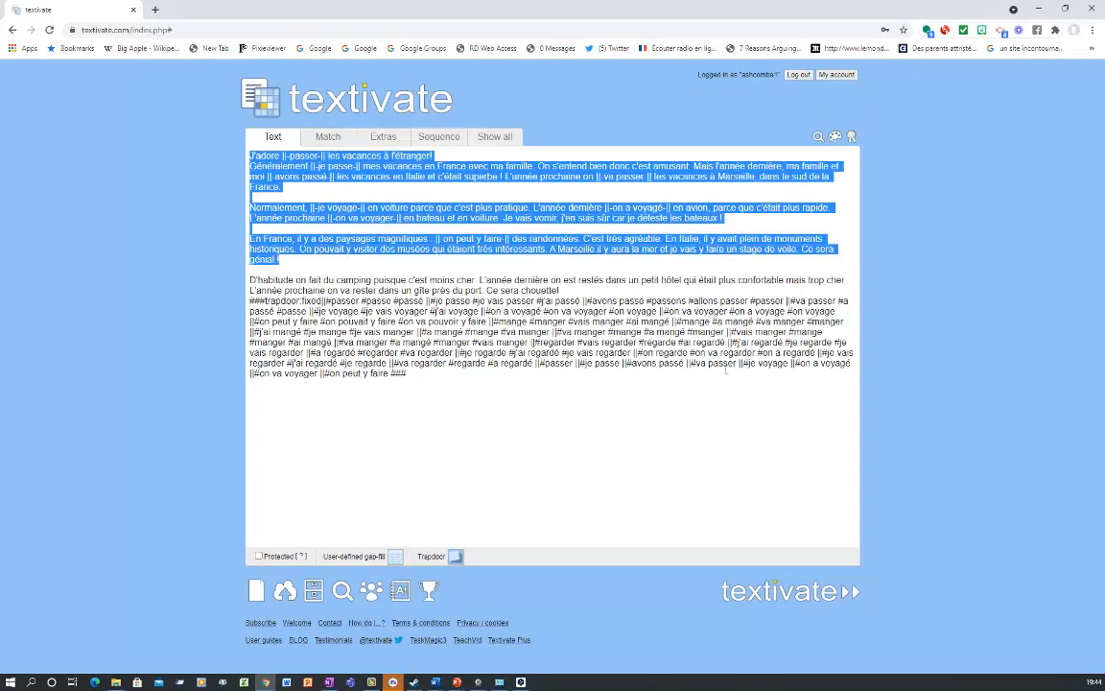
left_click(433, 556)
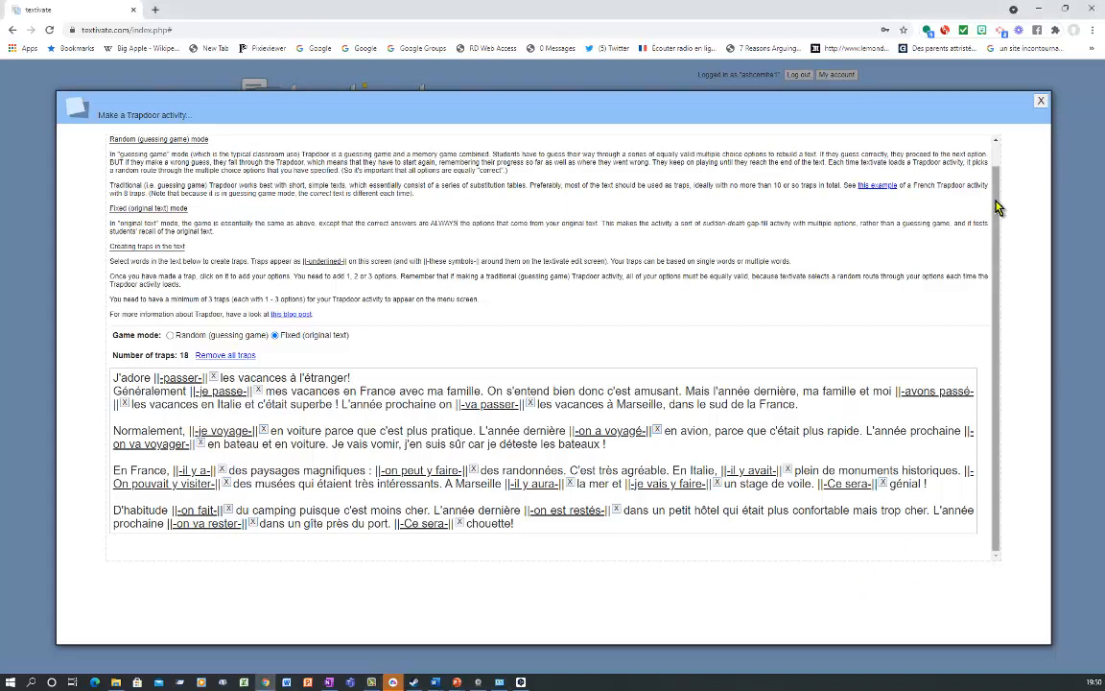
left_click(1043, 102)
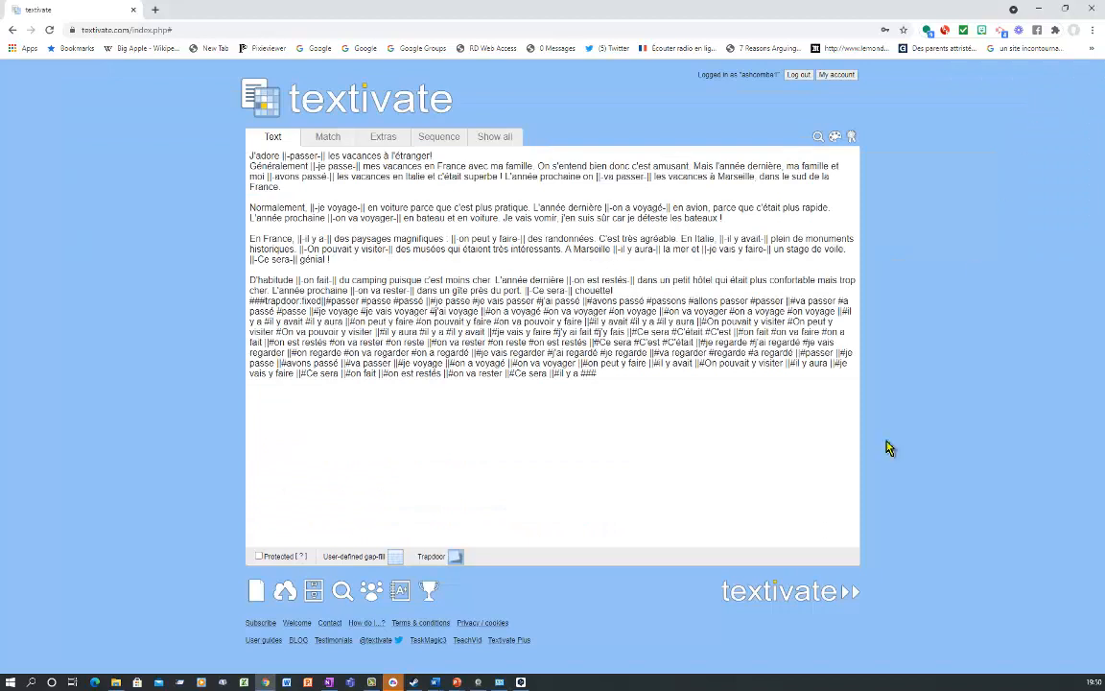
Test the Trapdoor activity by answering the first two traps with "passer" and "je passe", and leave the game.
left_click(762, 597)
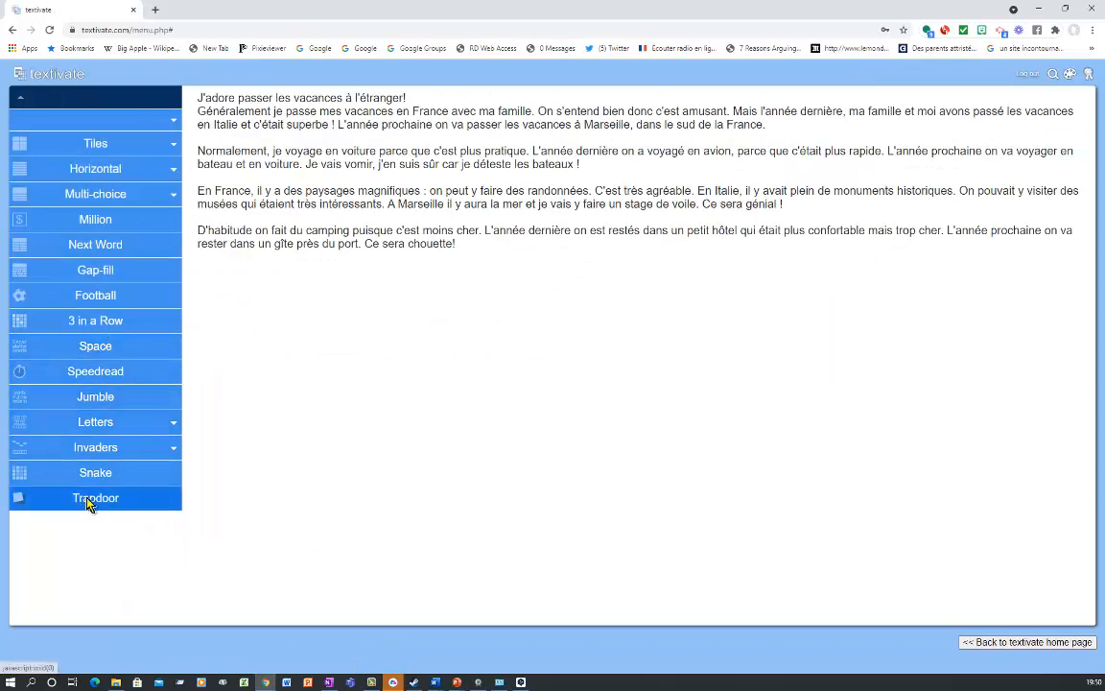
left_click(87, 500)
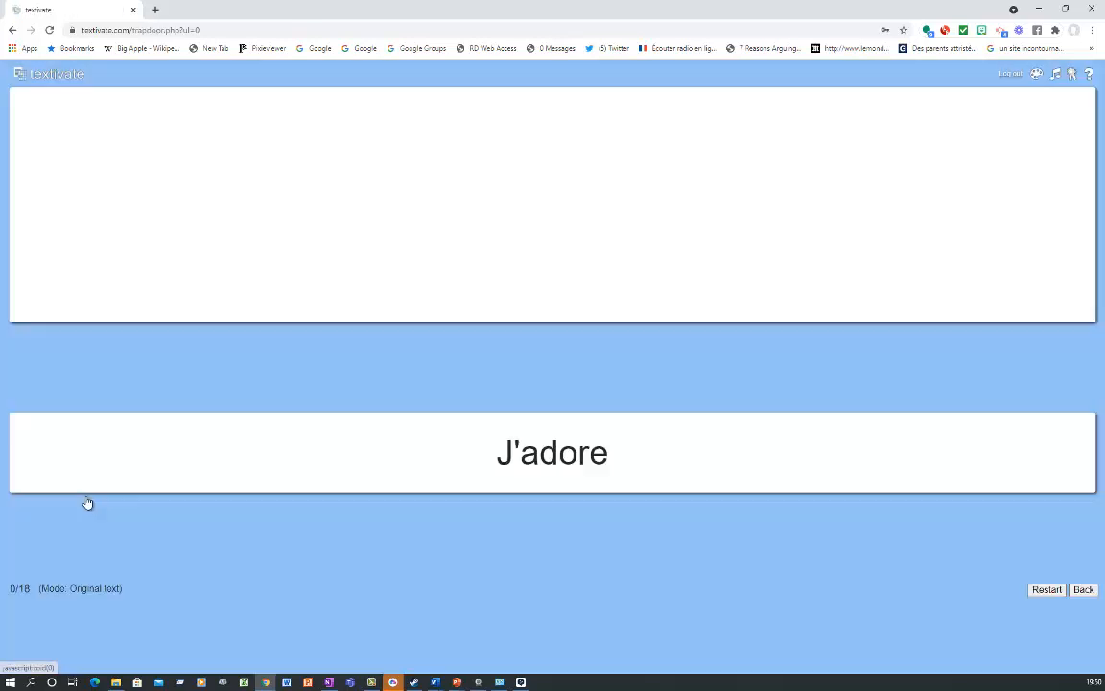
left_click(544, 472)
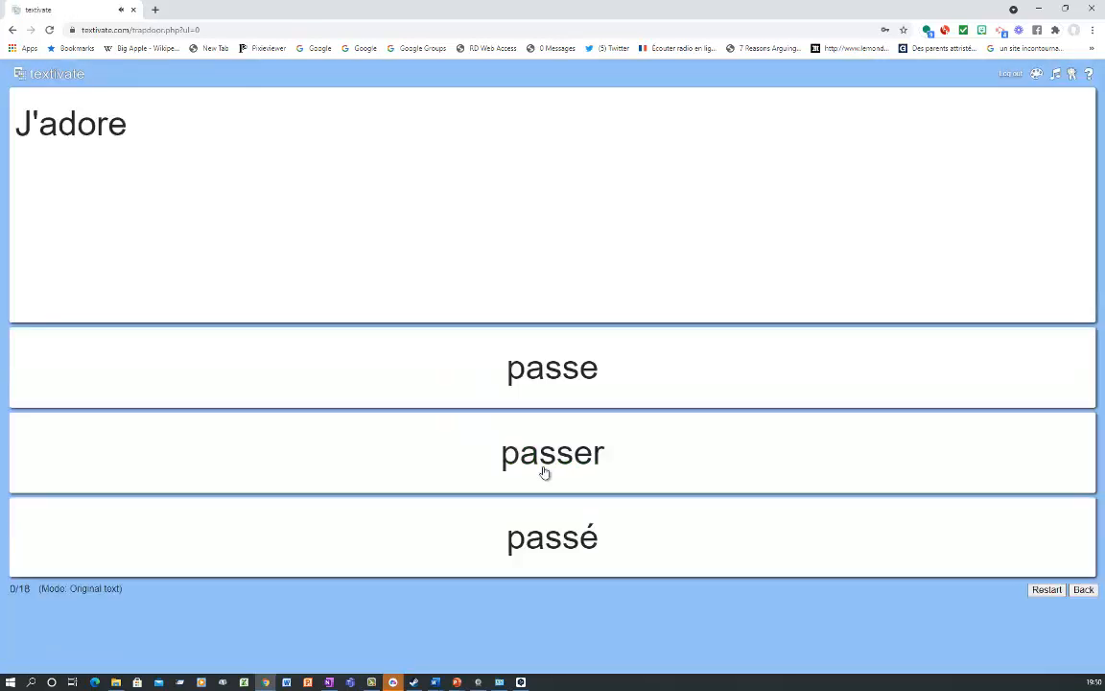
left_click(605, 467)
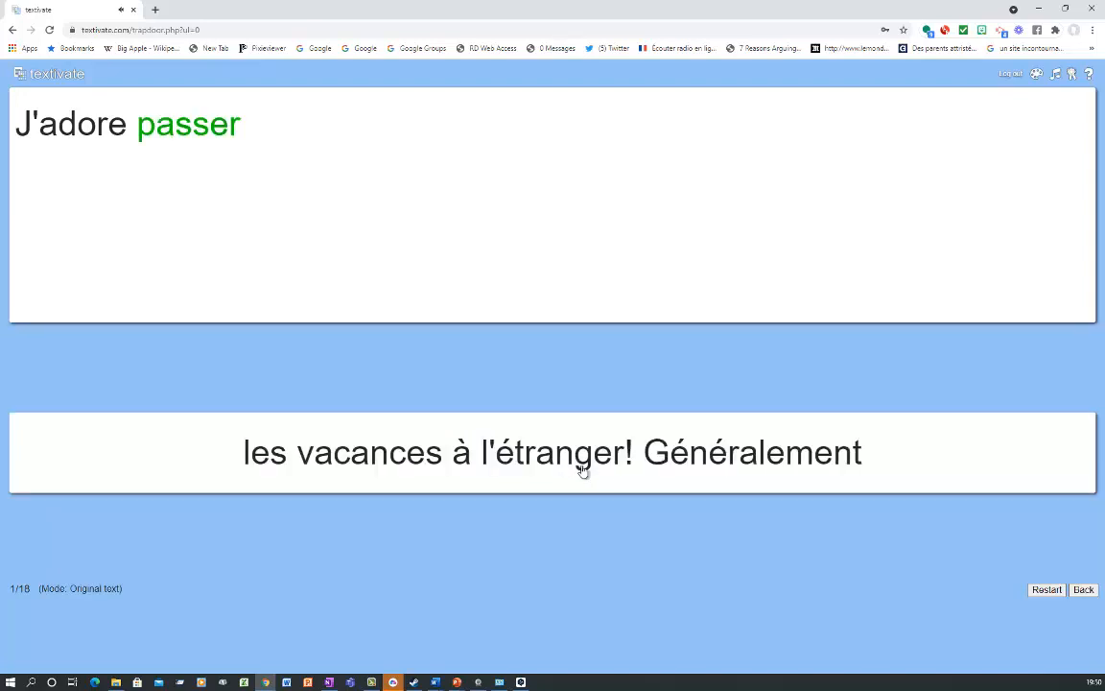
left_click(584, 468)
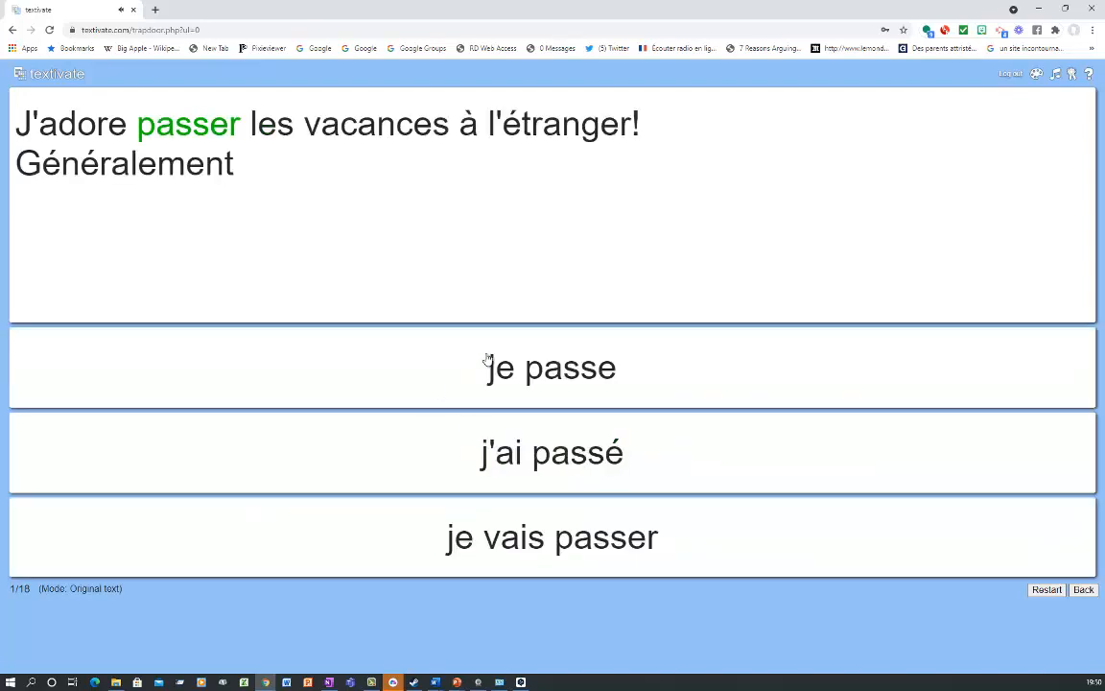
left_click(570, 371)
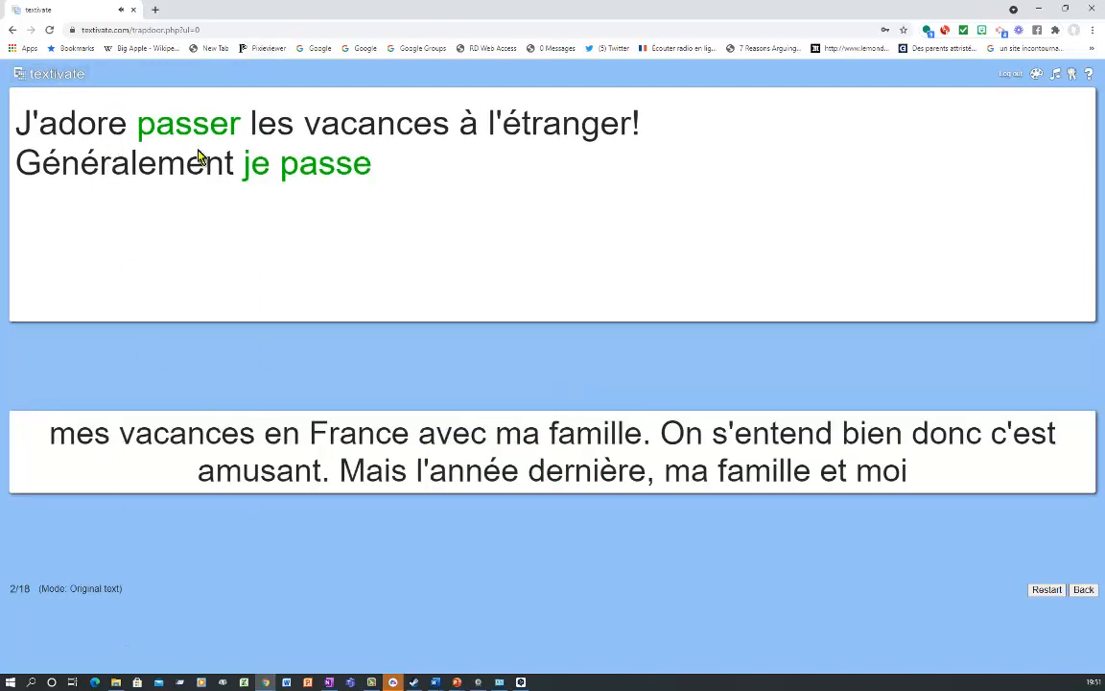
left_click(1085, 591)
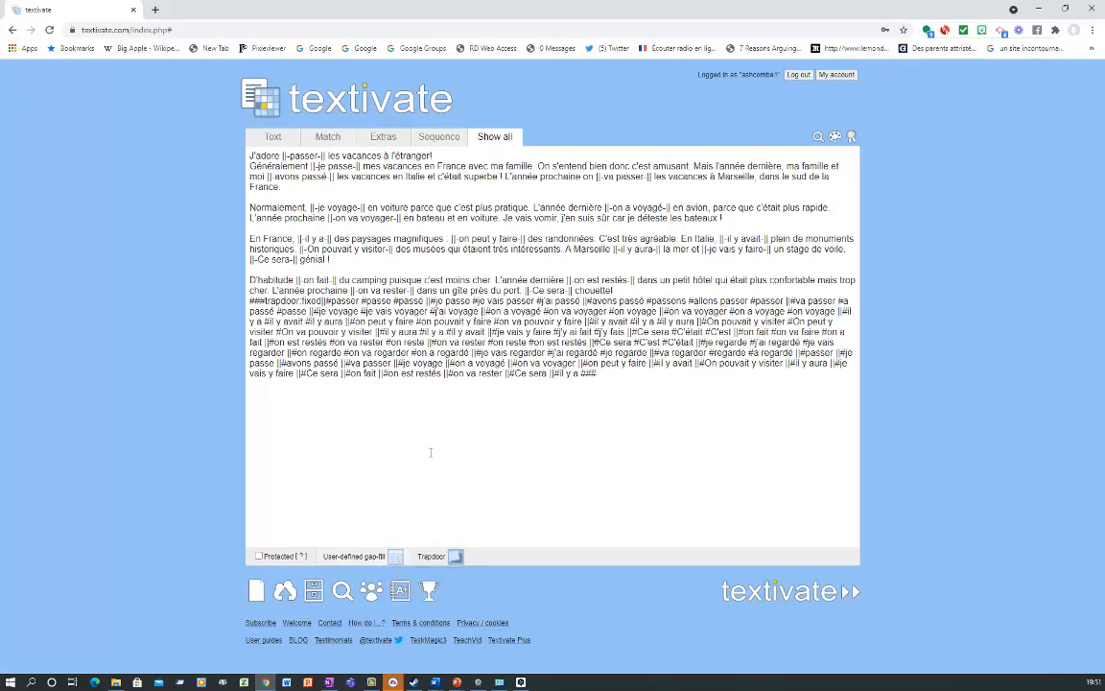
Set the text-to-speech language of the resource's main text to French.
left_click(273, 144)
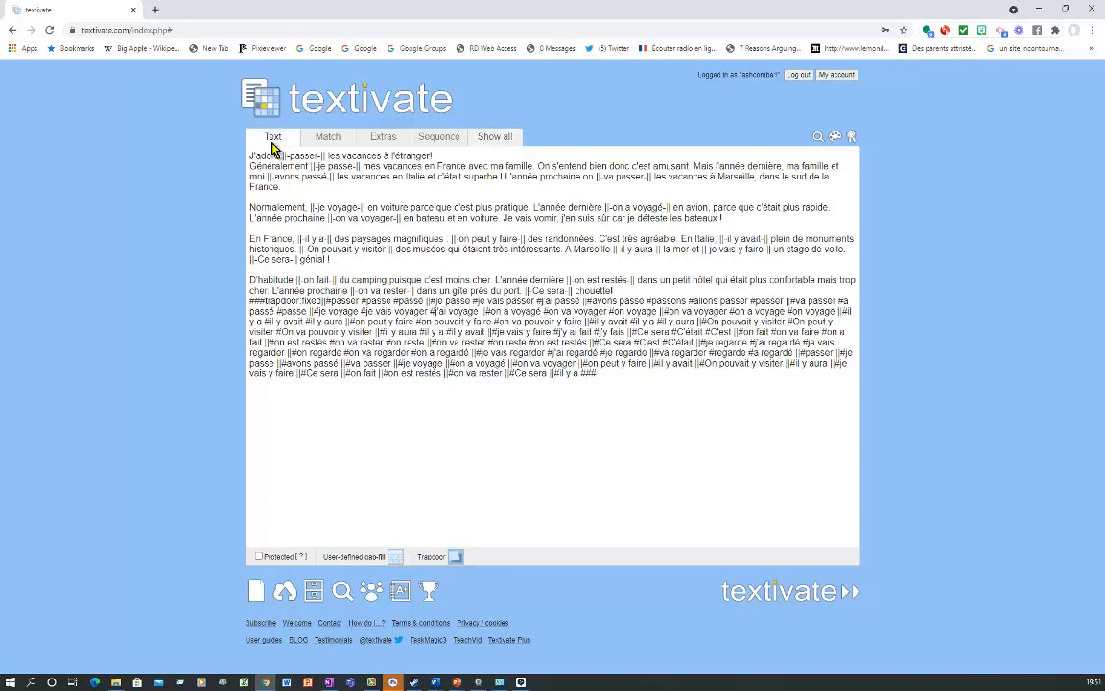
left_click(383, 139)
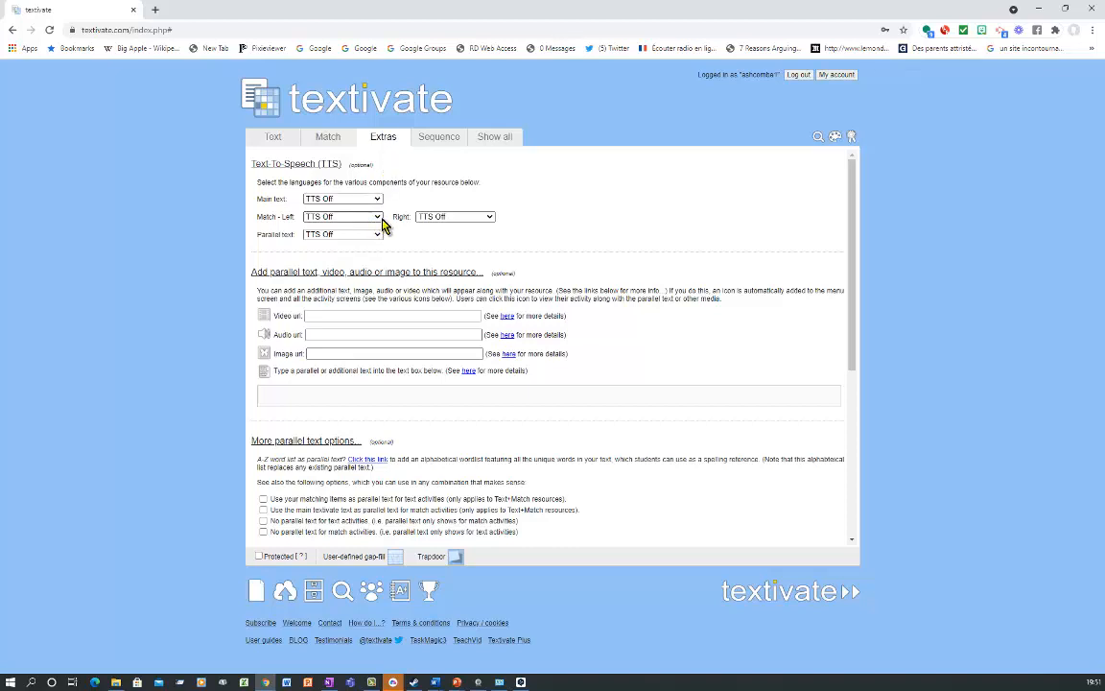
left_click(350, 199)
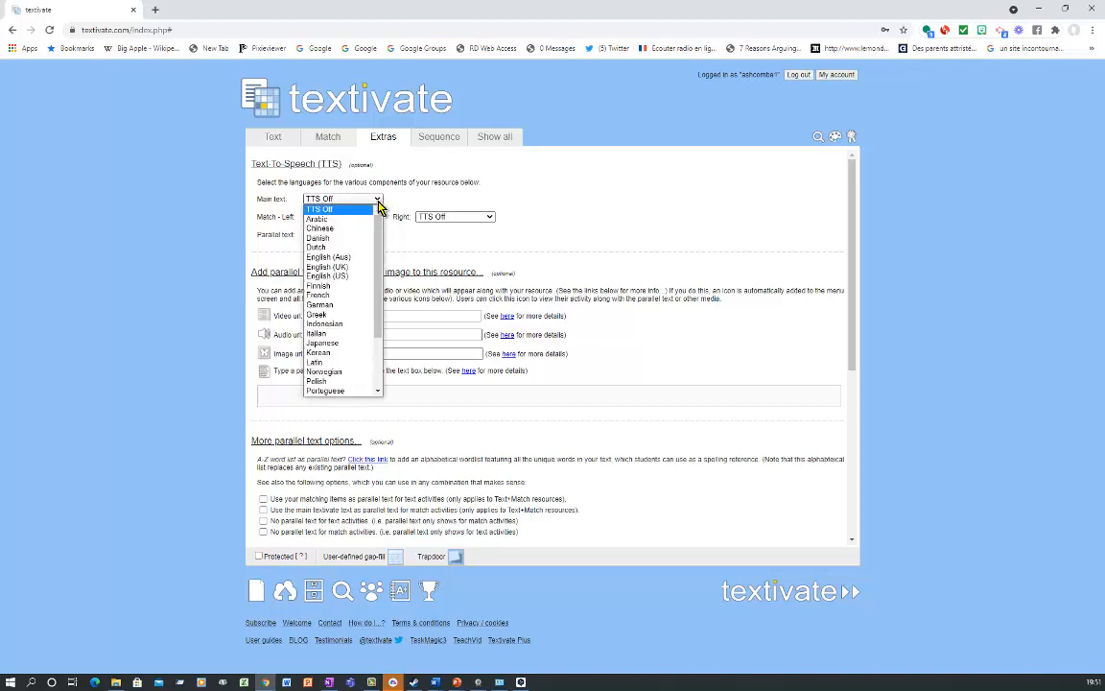
left_click(340, 295)
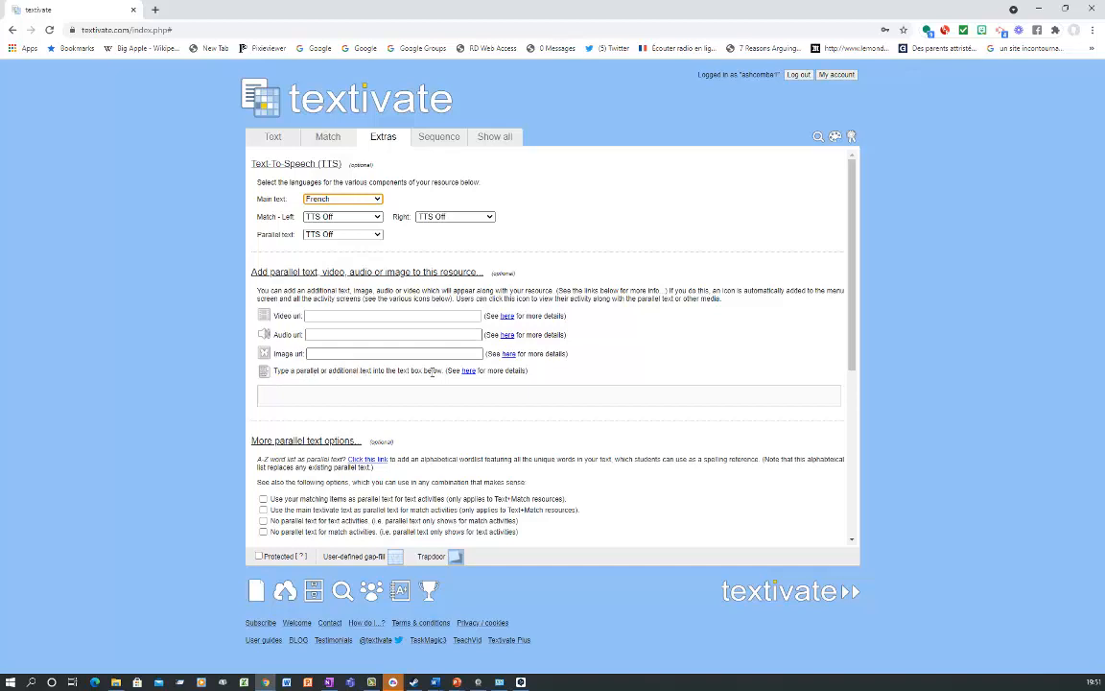
Switch to the Word document, translate its full French holiday text into English with DeepL, and paste the translation below the original.
left_click(292, 392)
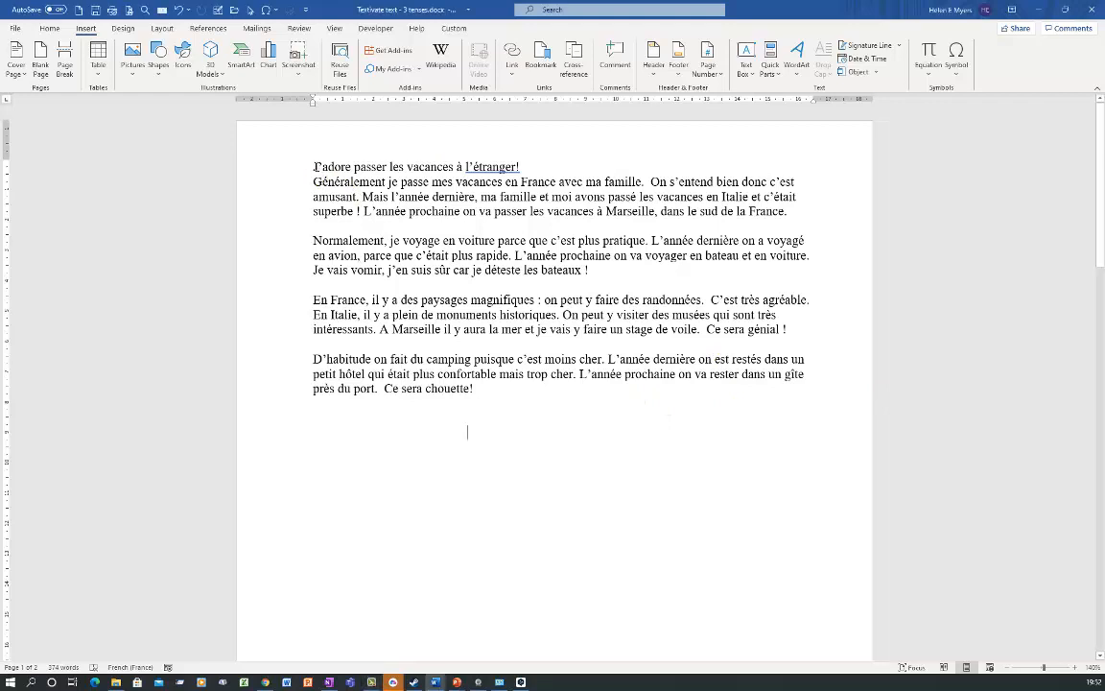
left_click_drag(313, 166, 500, 393)
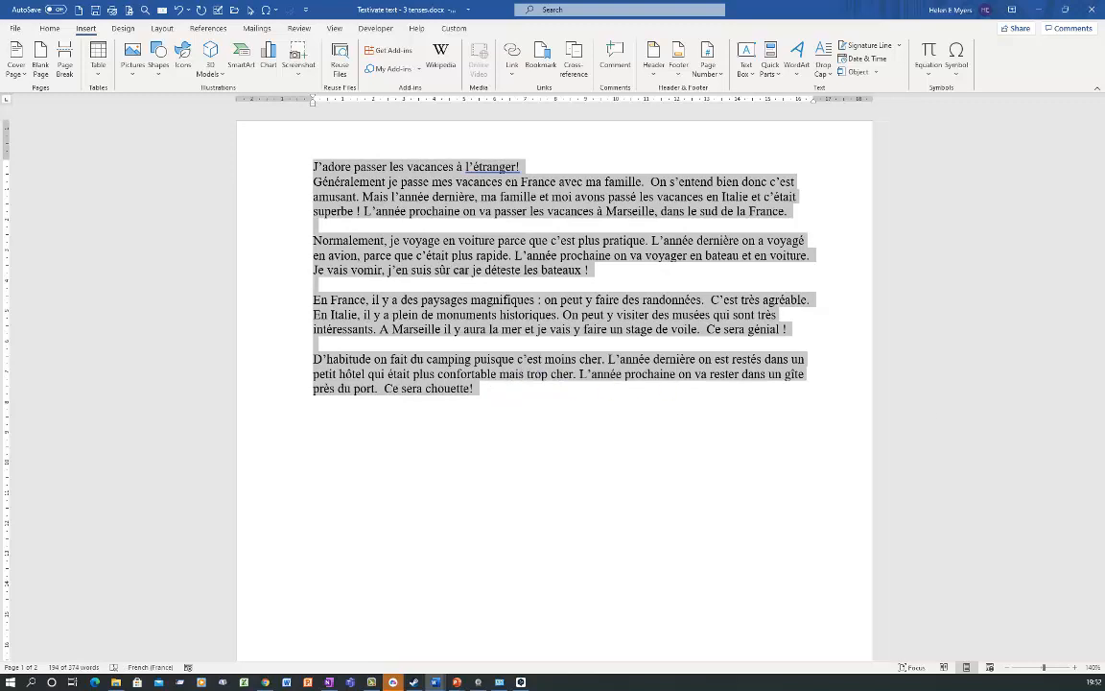
key("ctrl+c")
key("ctrl+c")
left_click(496, 229)
key("ctrl+v")
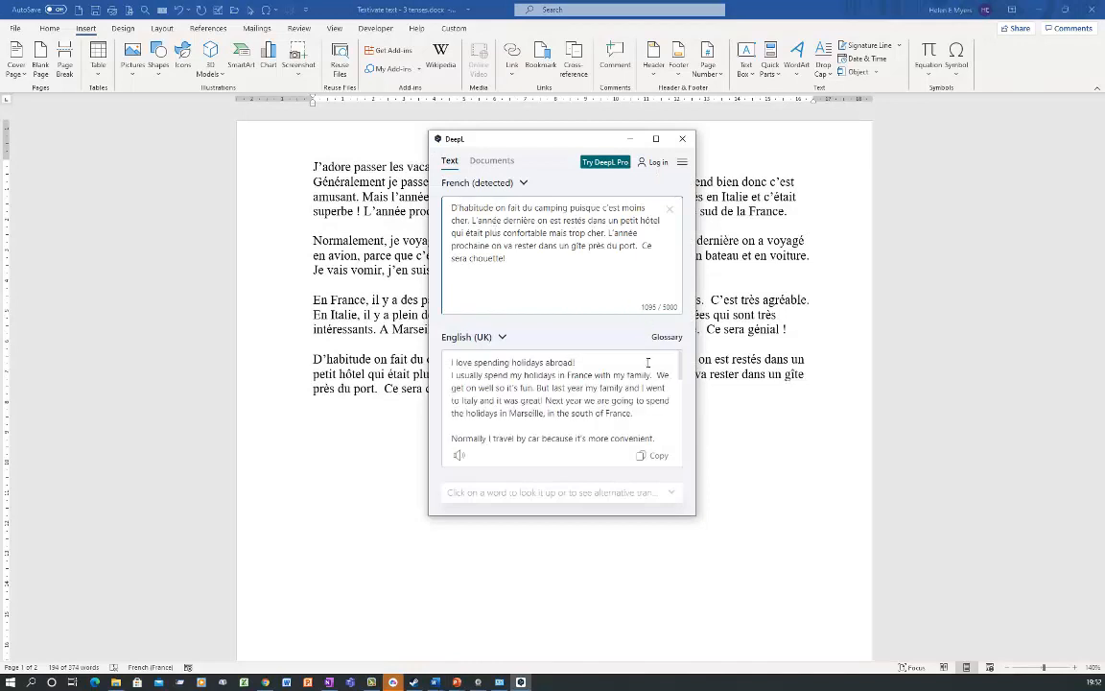
left_click(655, 456)
key("Escape")
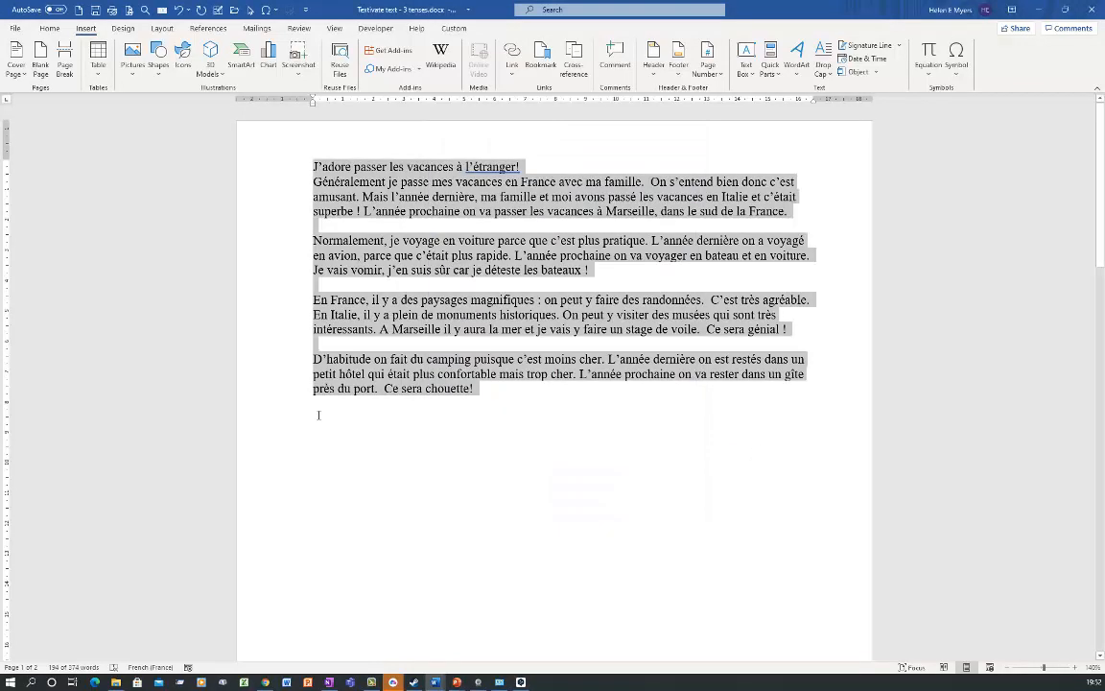
left_click(318, 415)
key("ctrl+v")
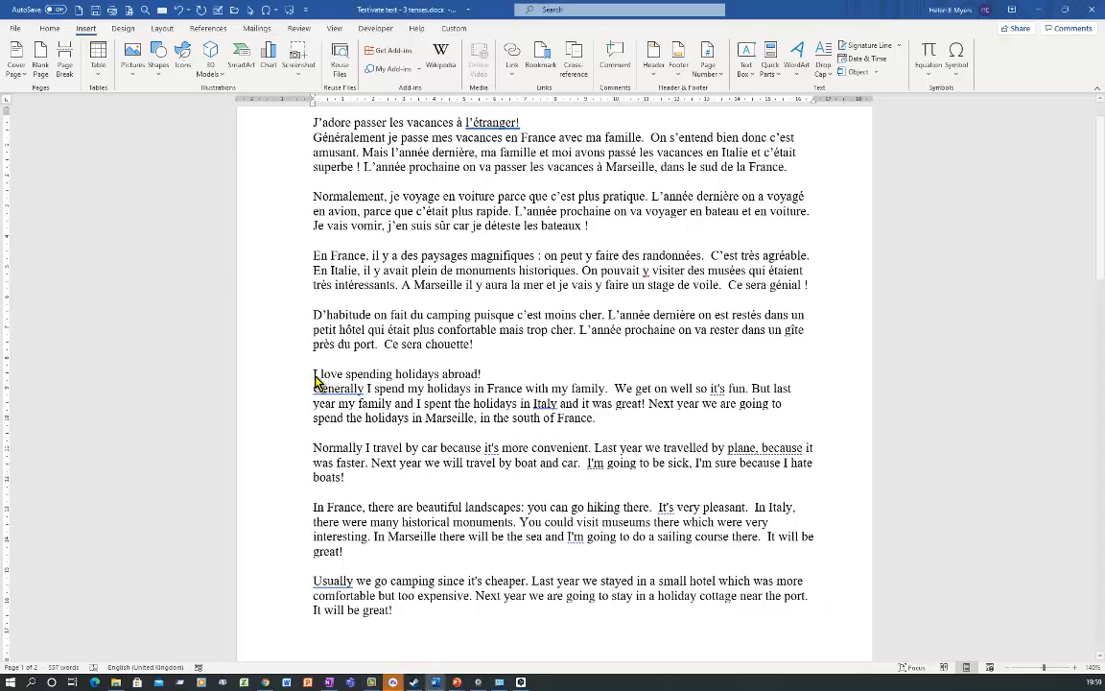
Copy the English translation from Word and paste it into Textivate as the parallel text of the resource.
left_click_drag(311, 375, 429, 620)
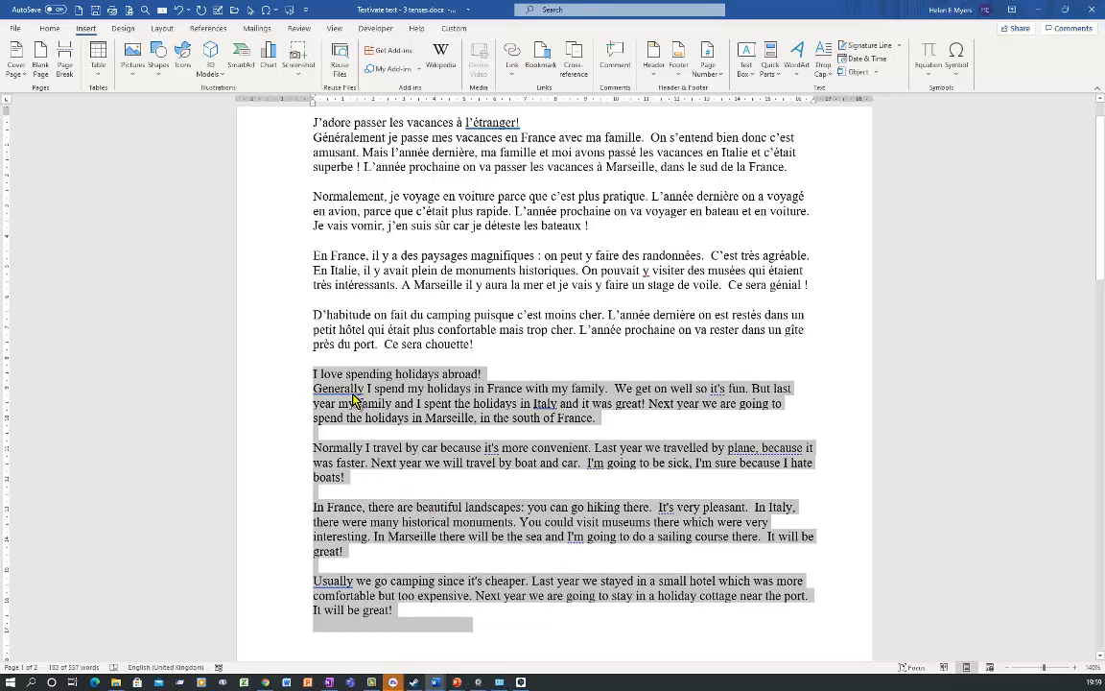
left_click(335, 137)
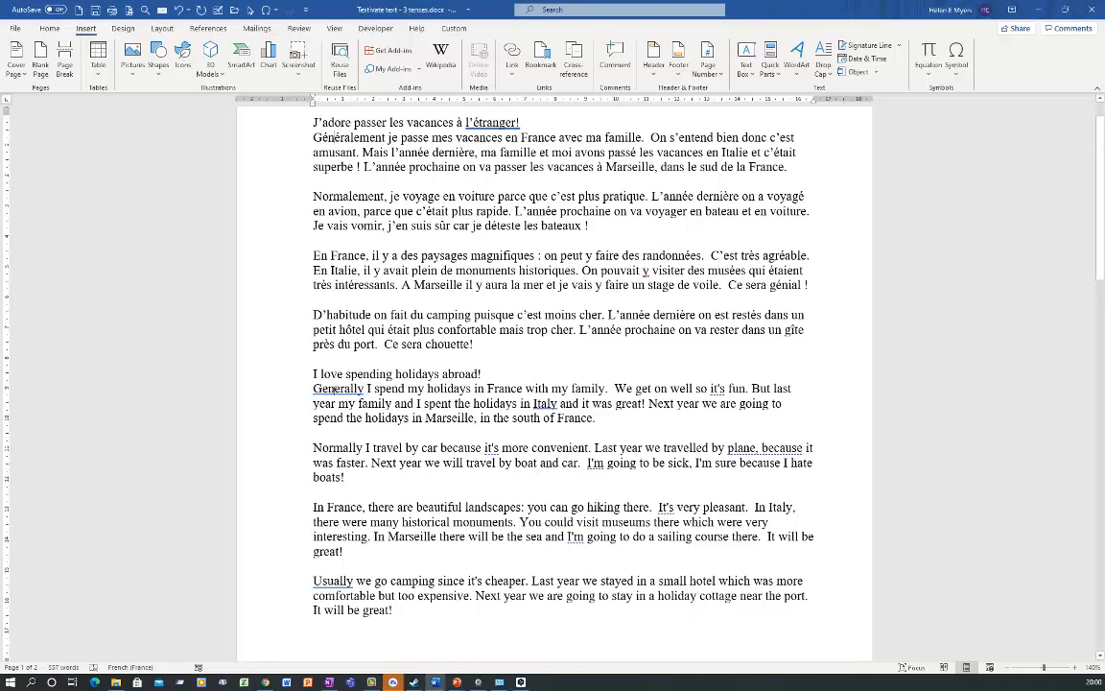
left_click_drag(313, 374, 404, 614)
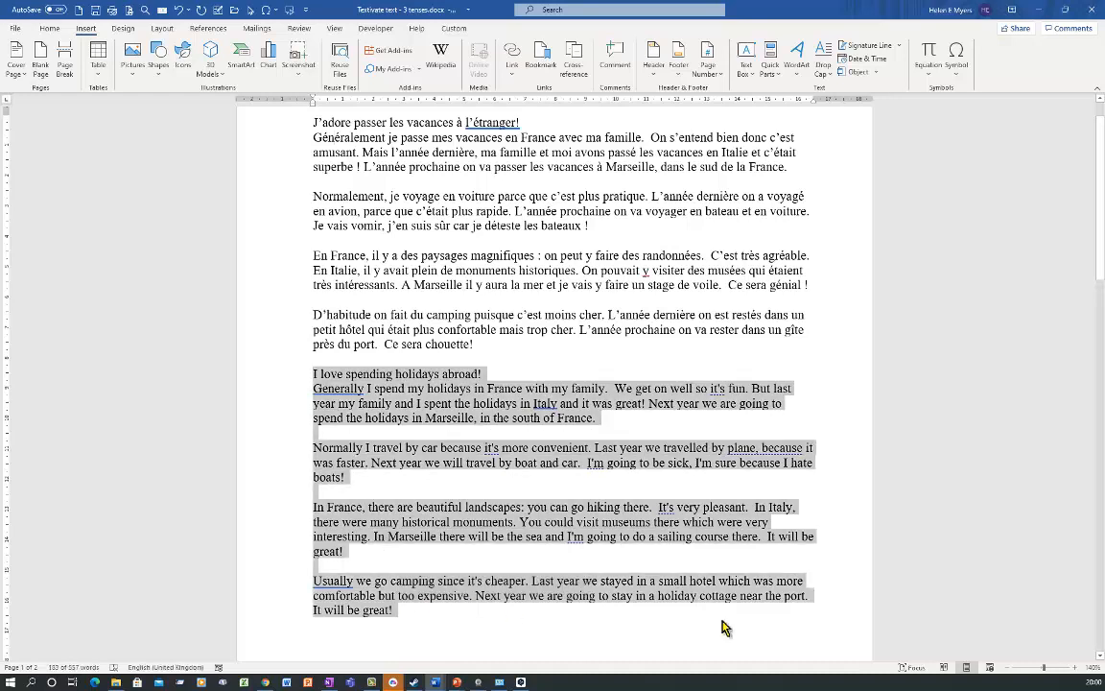
key("alt+Tab")
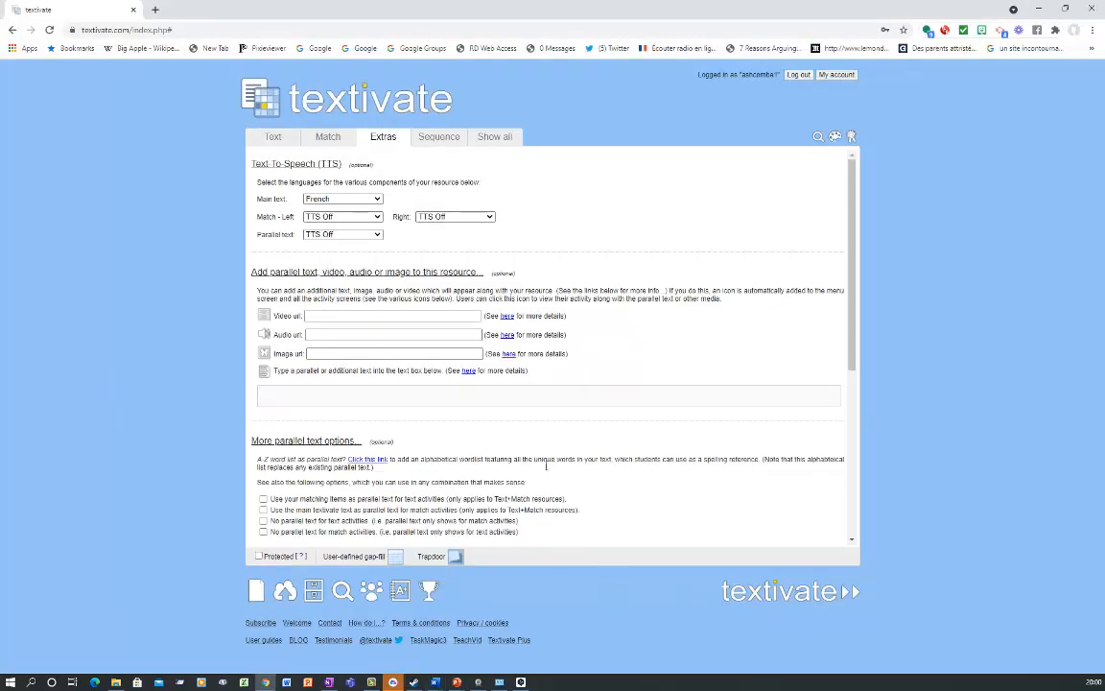
left_click(270, 136)
left_click(381, 140)
left_click(298, 389)
key("ctrl+v")
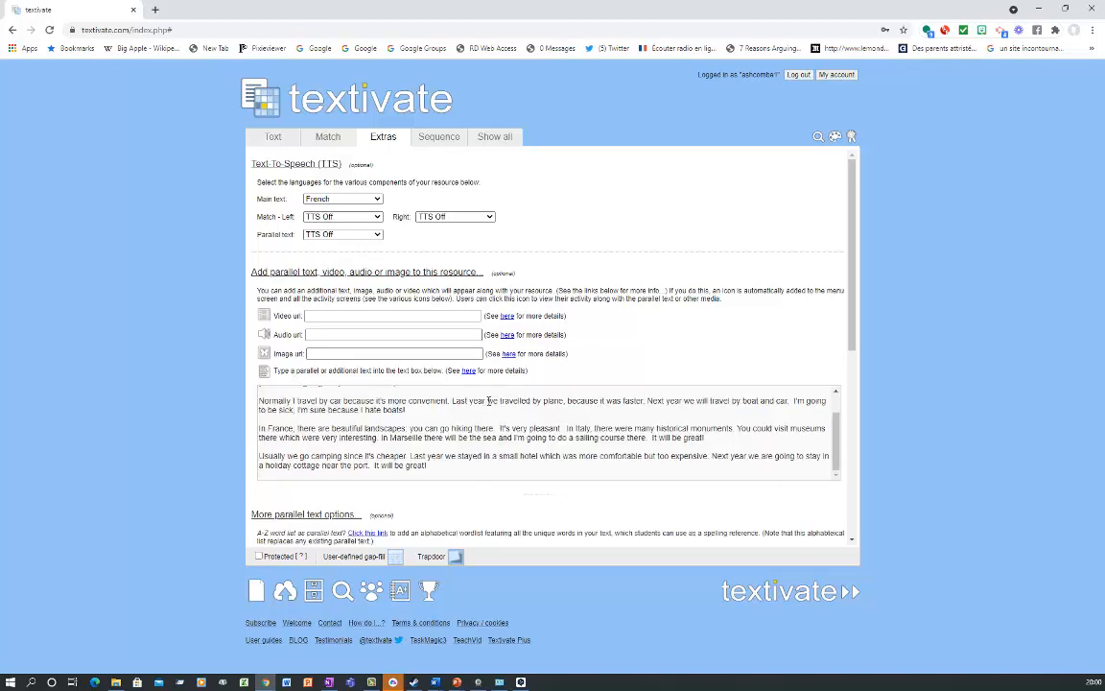
Test the Trapdoor activity with the English parallel text shown alongside, answer "passer" for the first trap and continue to the second.
left_click(795, 593)
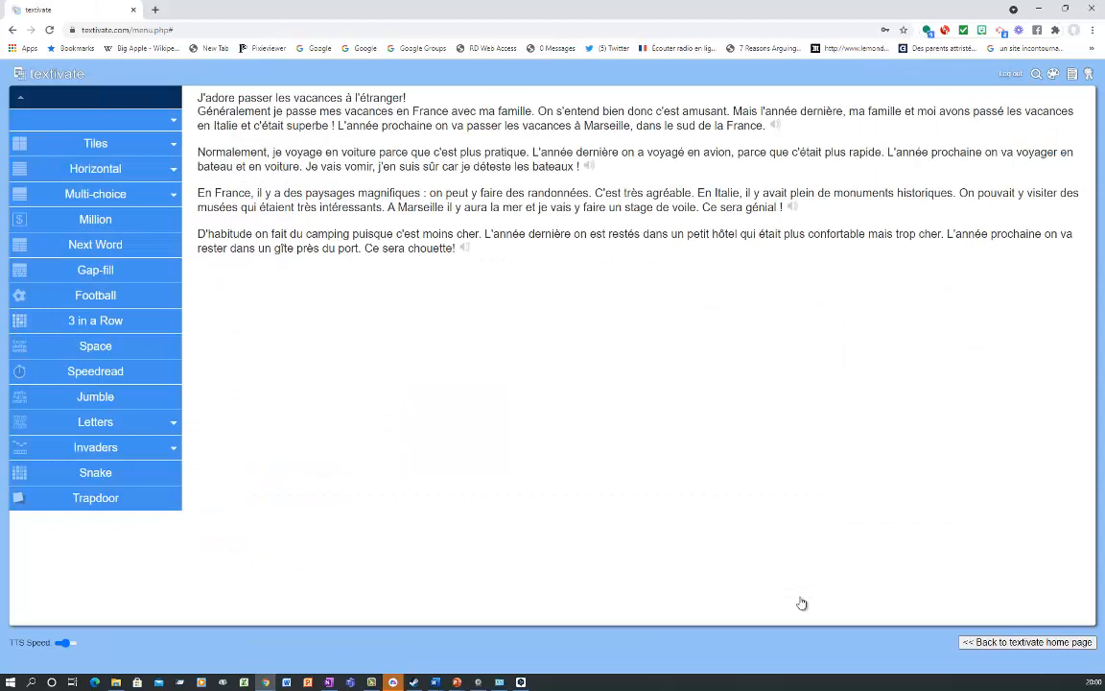
left_click(123, 498)
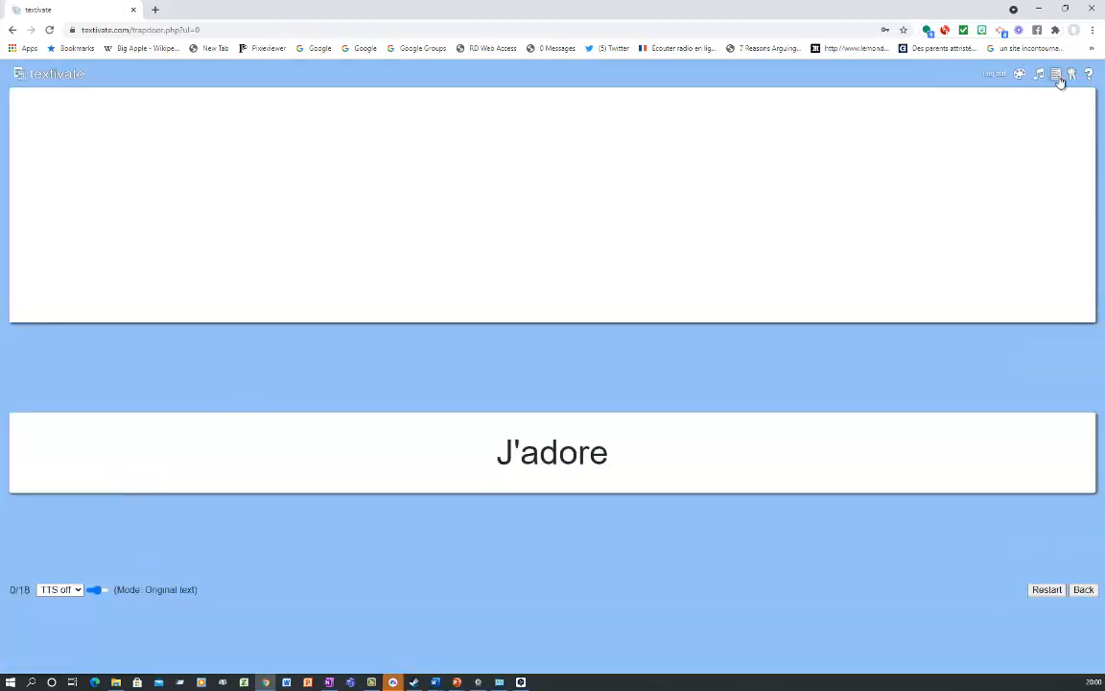
left_click(1058, 76)
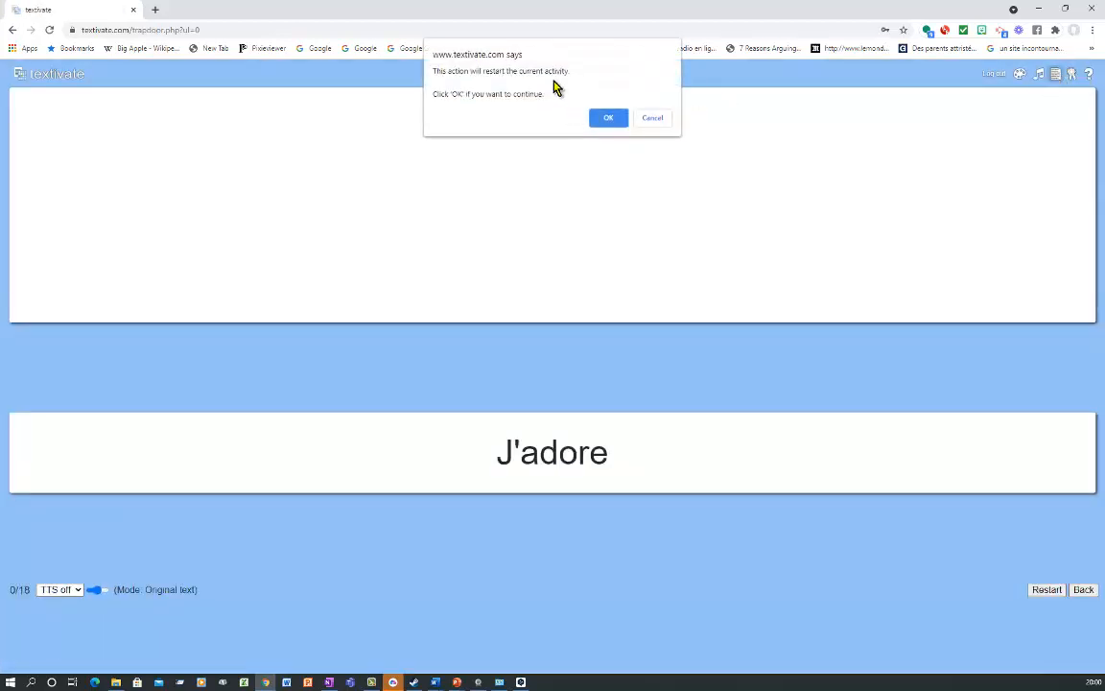
left_click(605, 118)
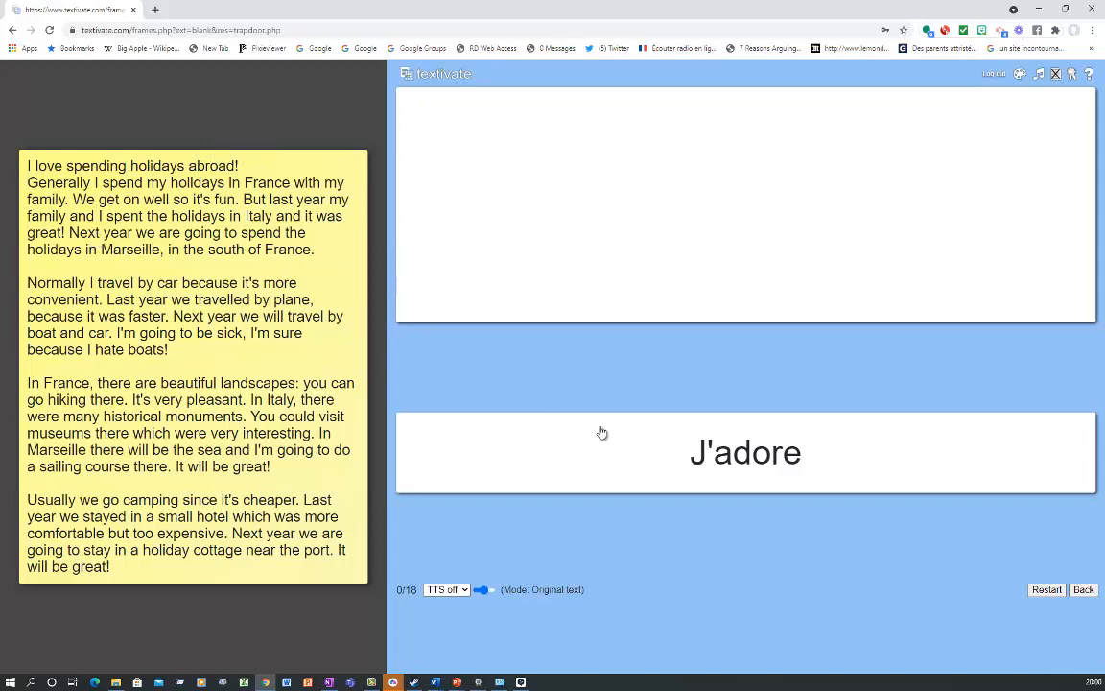
left_click(758, 465)
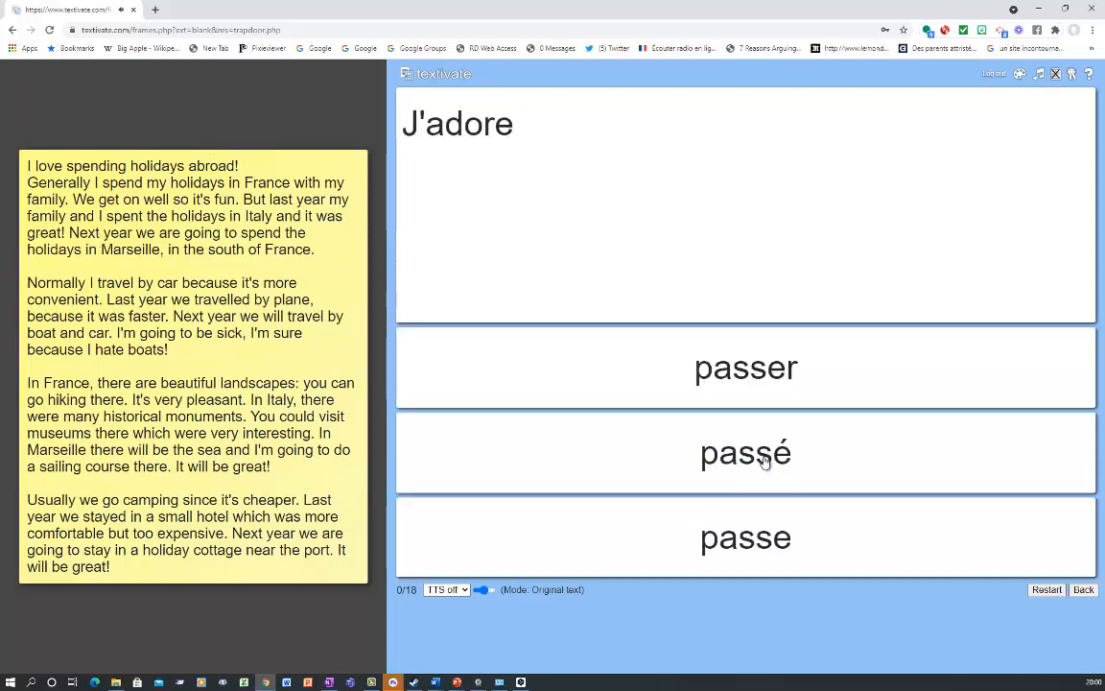
left_click(747, 379)
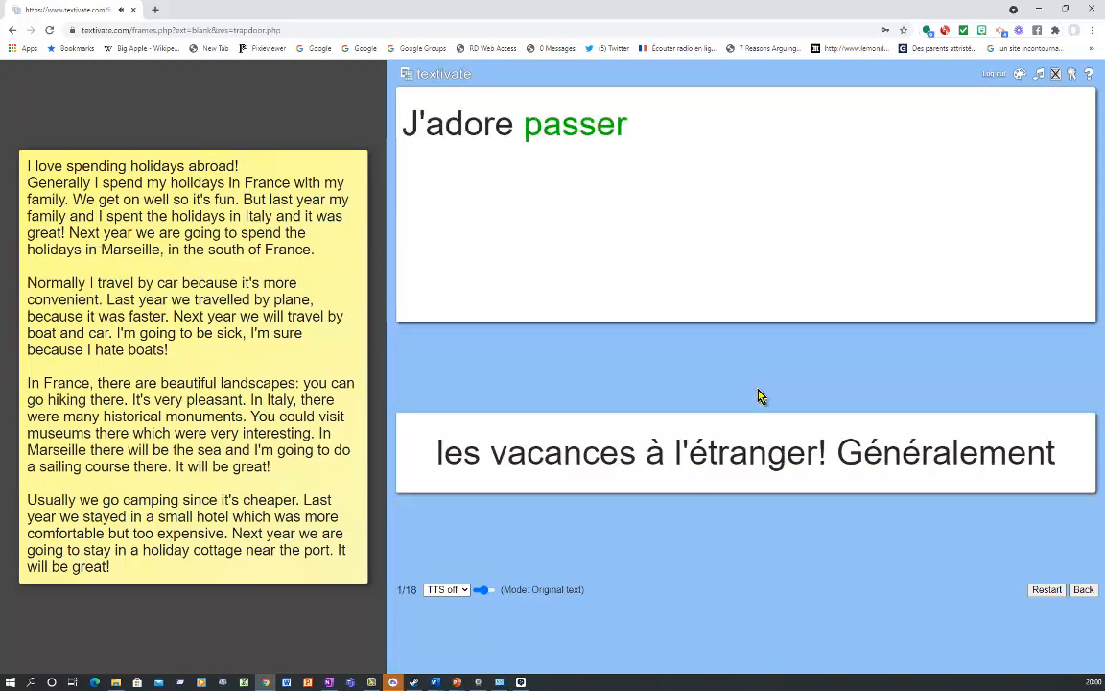
left_click(736, 470)
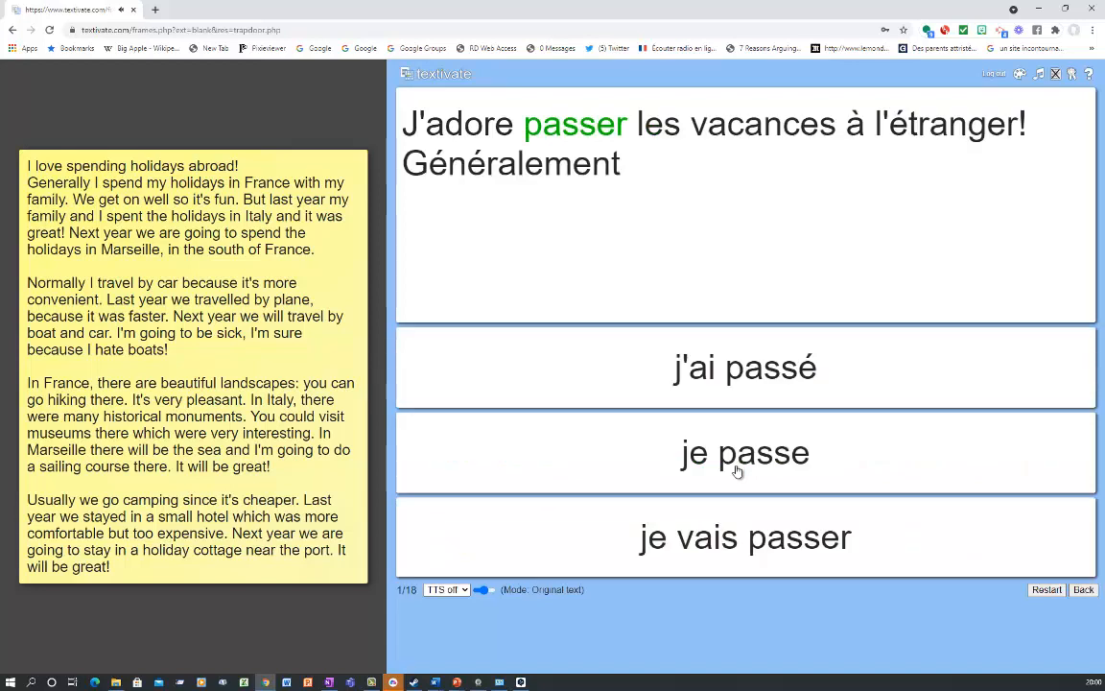
Answer "je passe" and "avons passé" for the second and third traps, continuing through the text, and return to the Textivate home page.
left_click(779, 456)
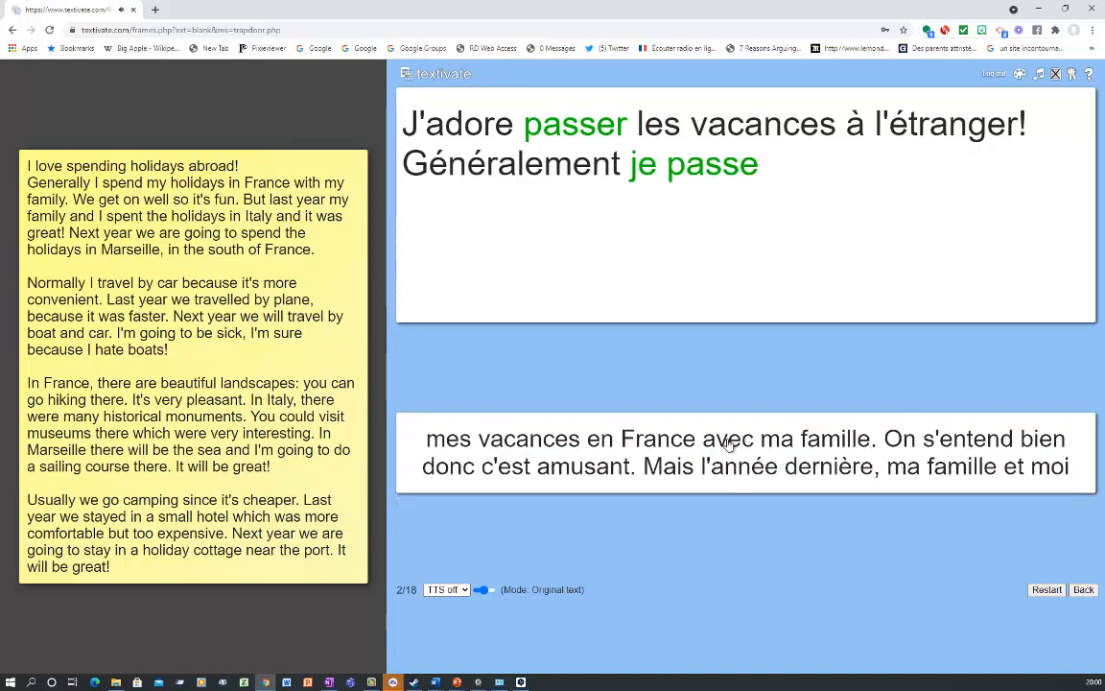
left_click(868, 470)
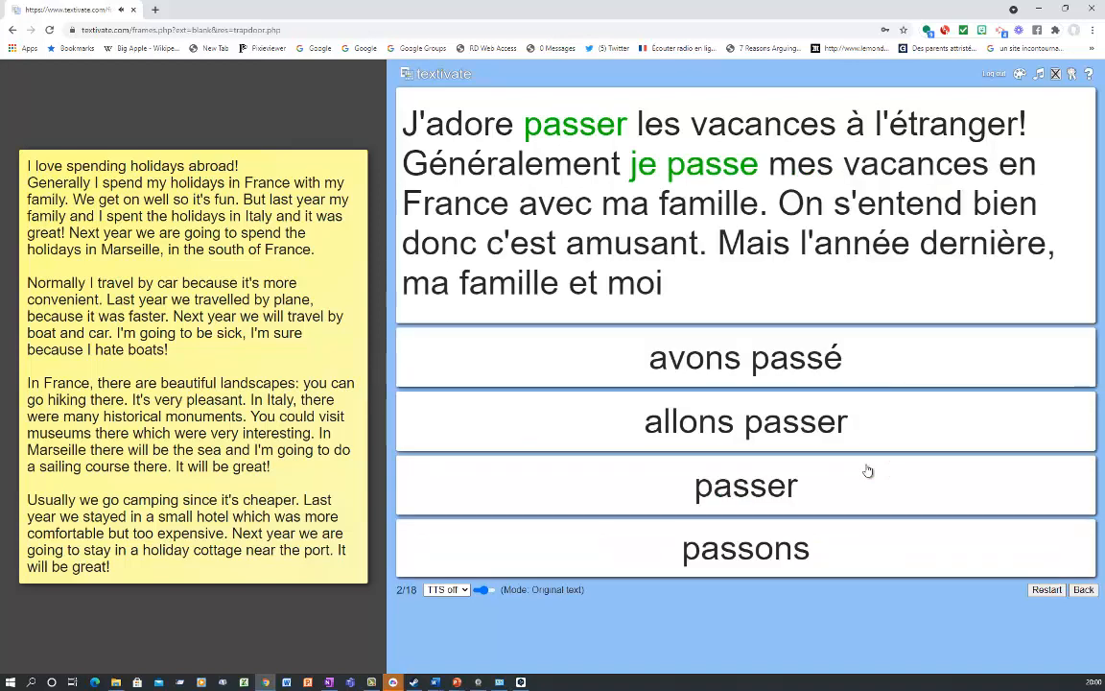
left_click(762, 366)
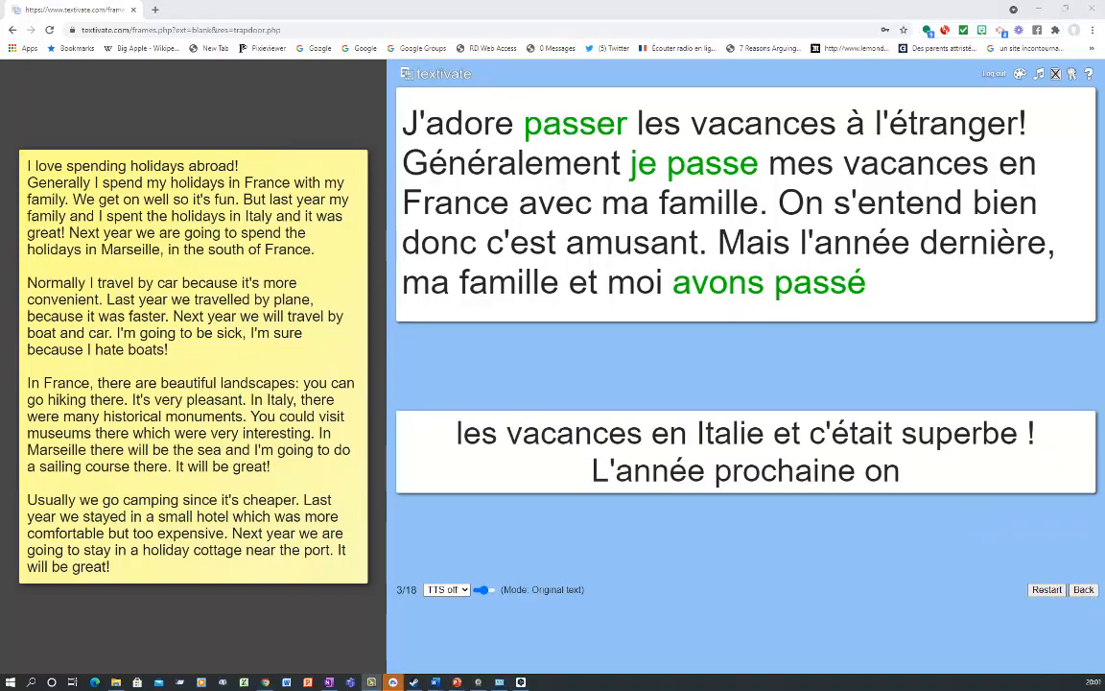
left_click(1082, 589)
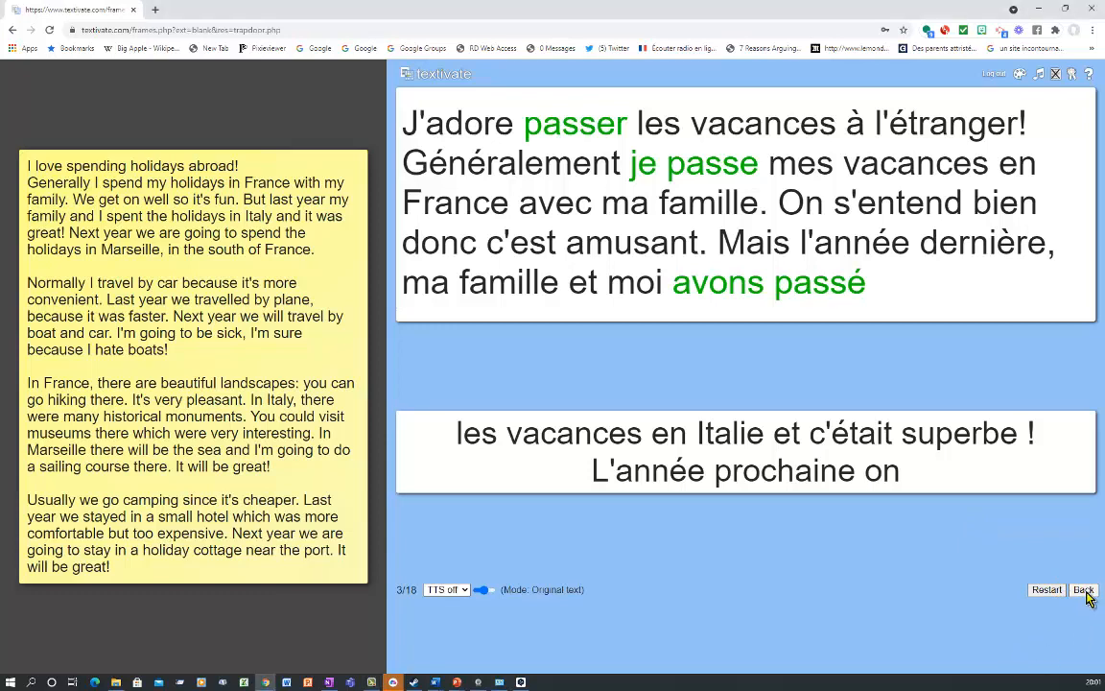
left_click(1072, 644)
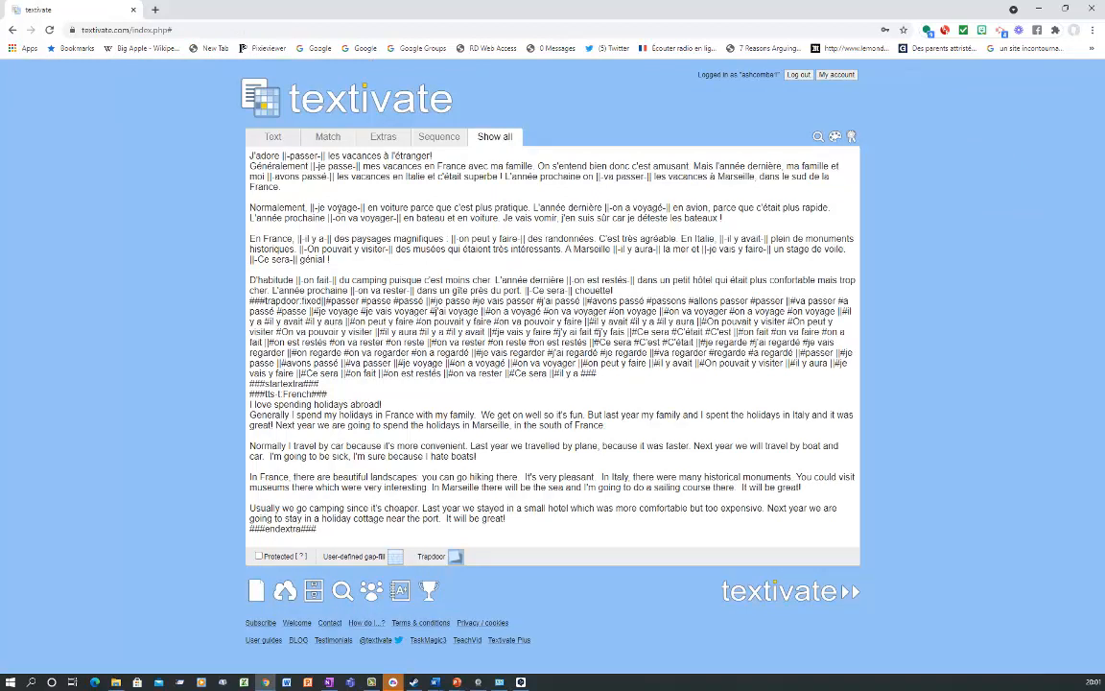
Upload the resource as public with a title beginning "French holidays 3 tenses" and the tags French, GCSE, HEM, Ashcombe, tenses and trapdoor.
left_click(284, 596)
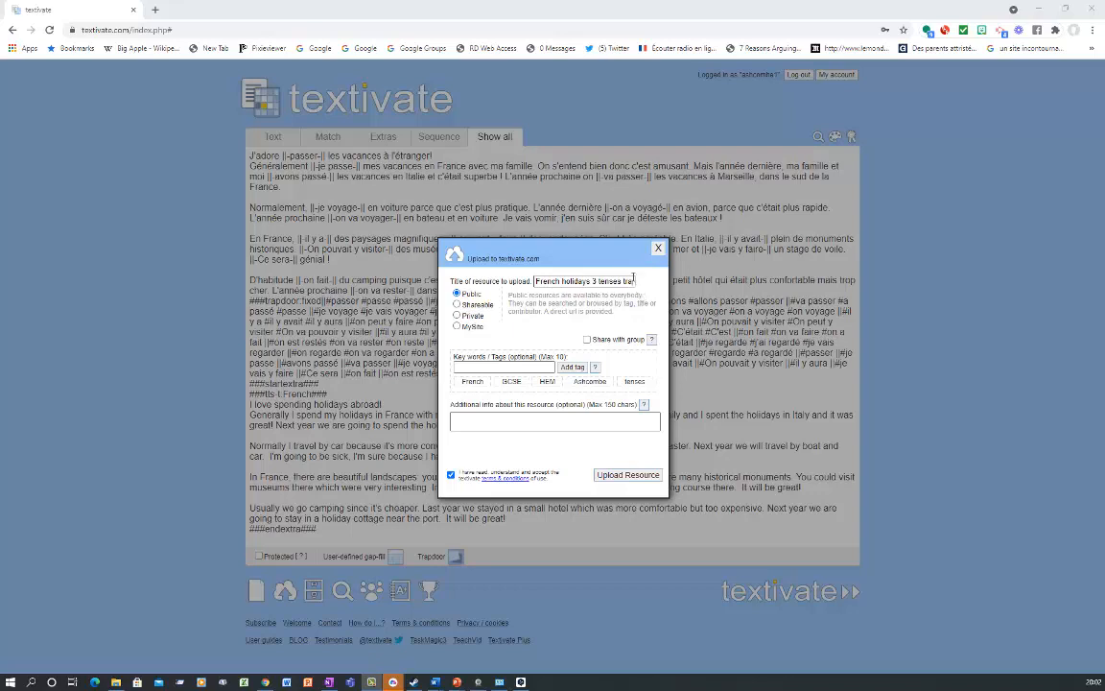
left_click(491, 366)
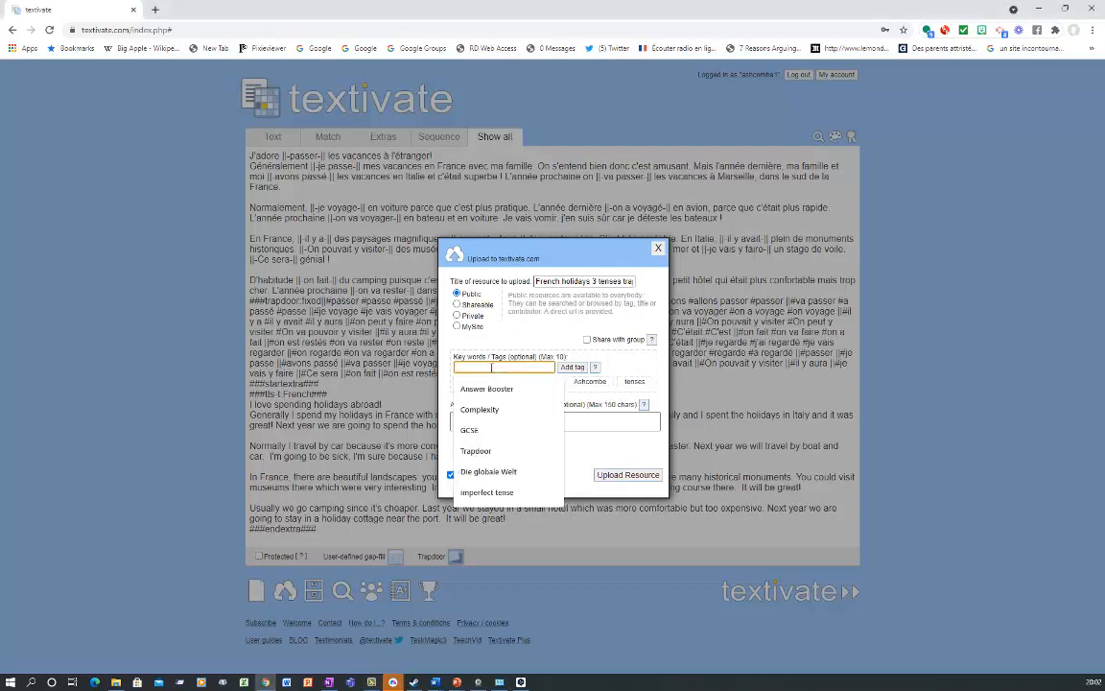
type("trapdoor")
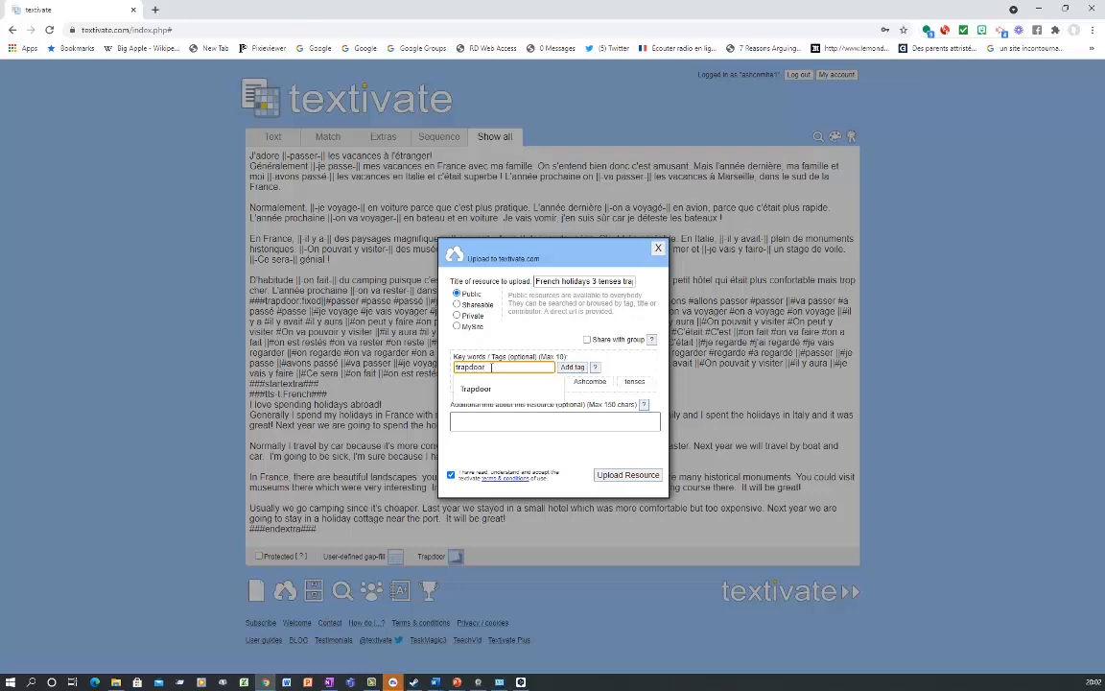
key("Return")
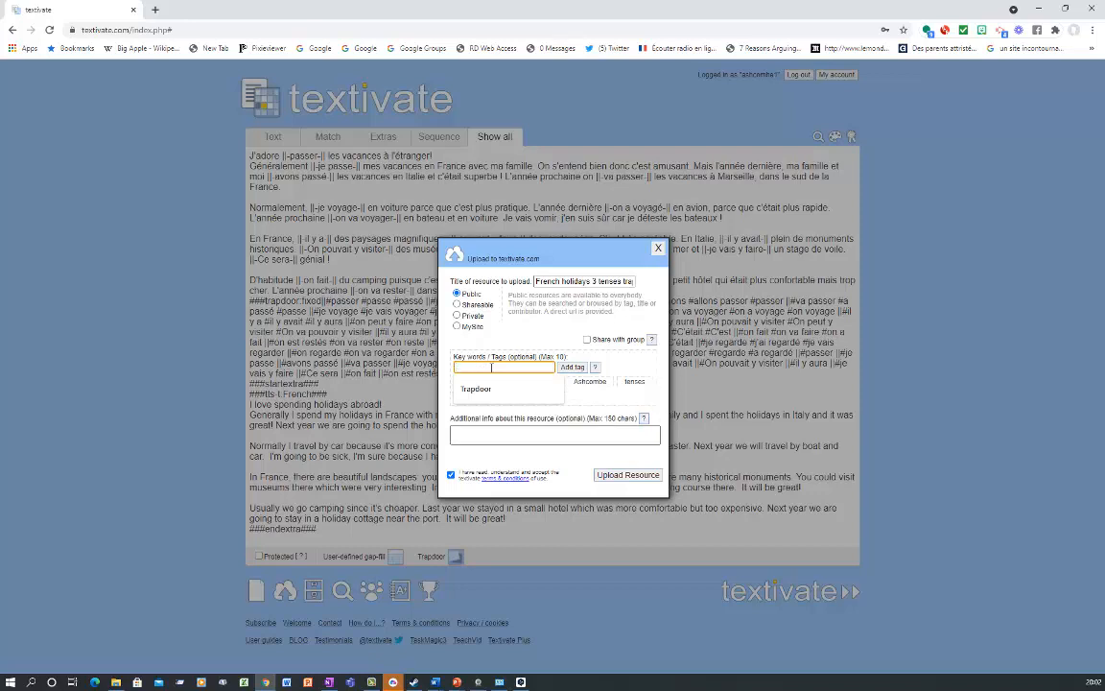
left_click(612, 402)
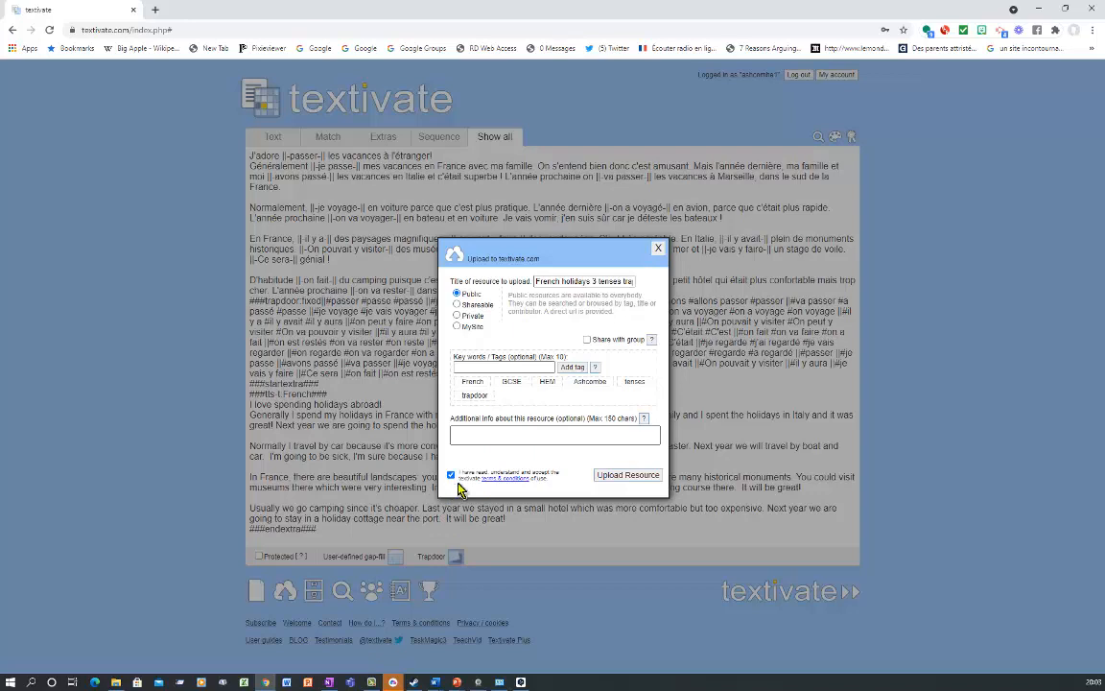
left_click(619, 485)
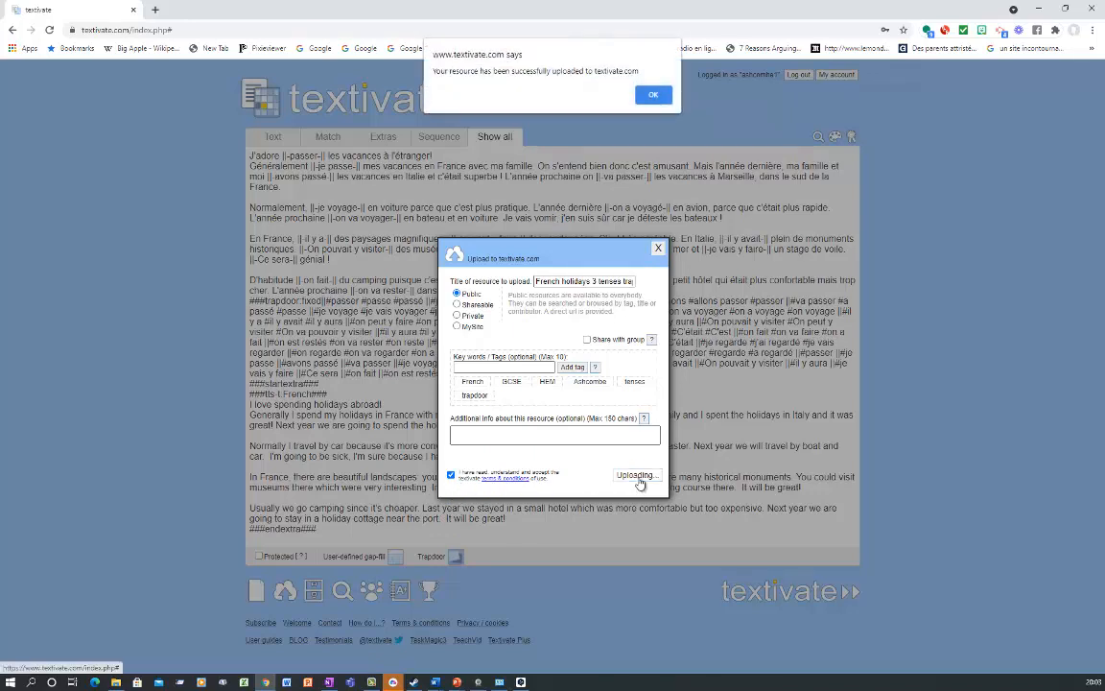
left_click(653, 94)
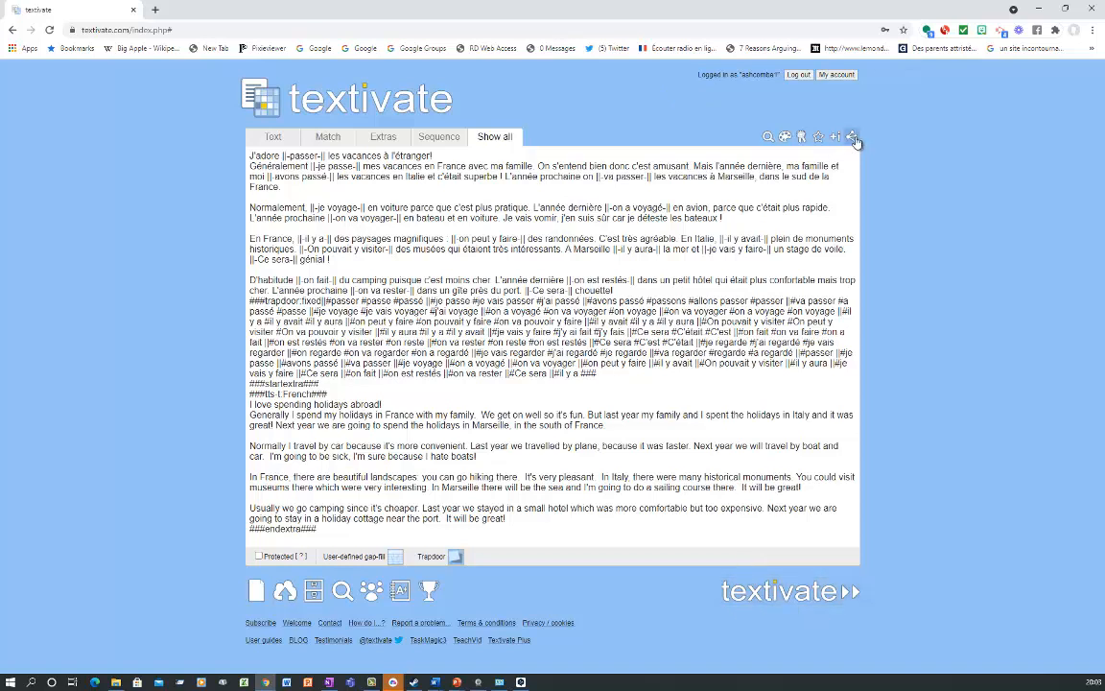
Open the Trapdoor activity of the uploaded resource and show the English parallel text beside it.
left_click(804, 594)
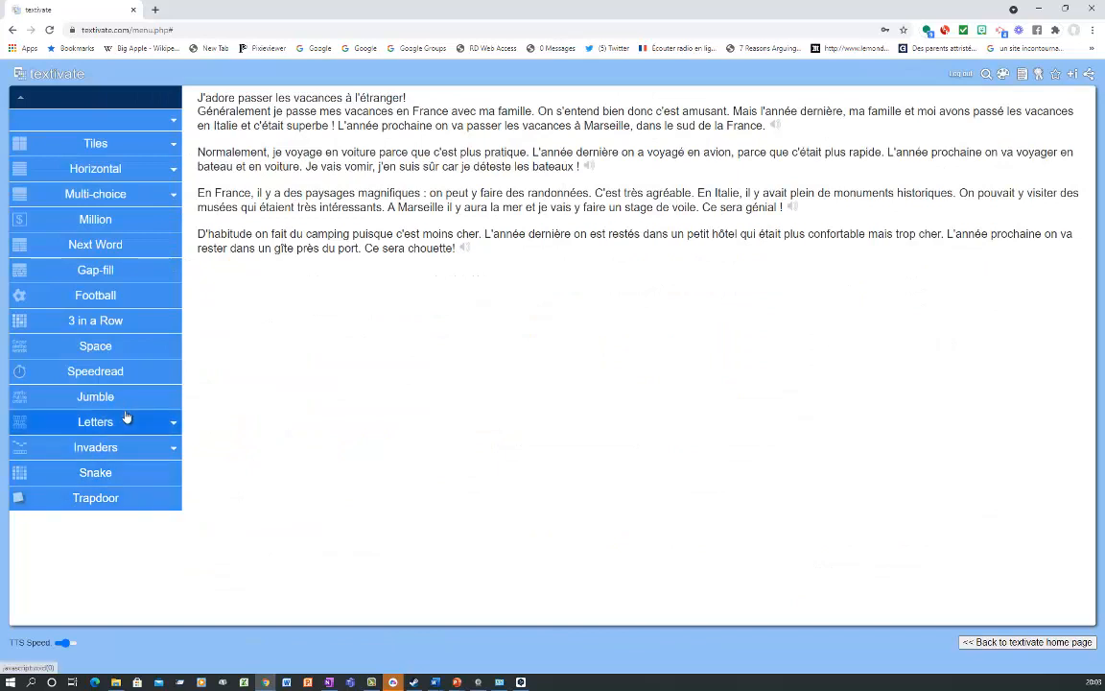
left_click(96, 496)
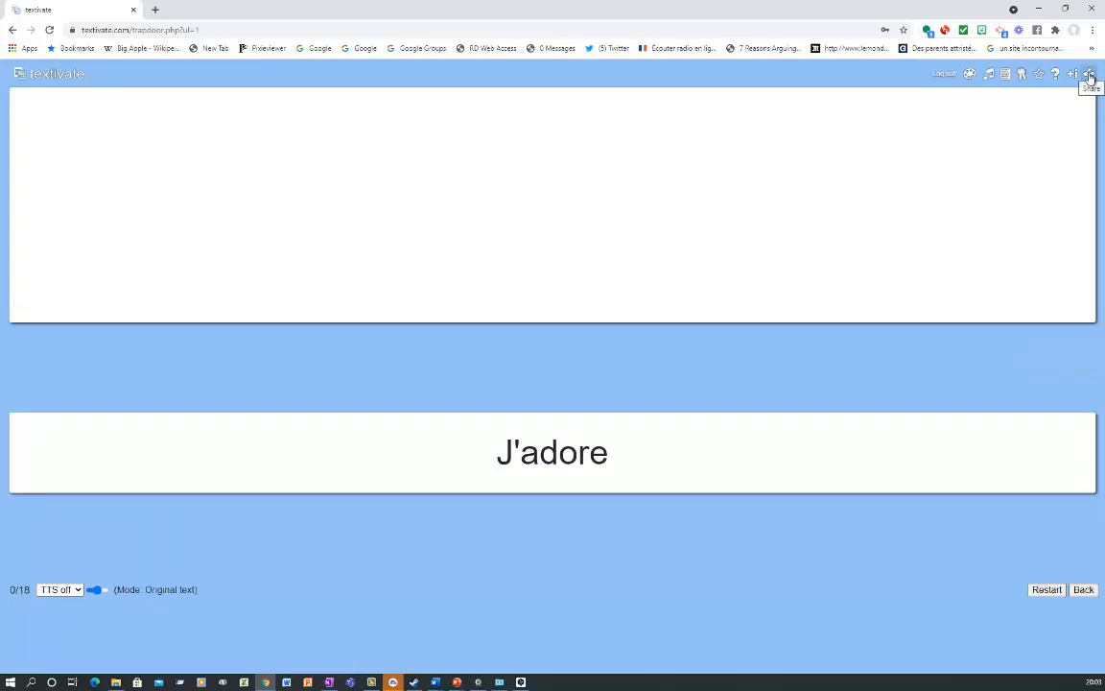
left_click(1006, 75)
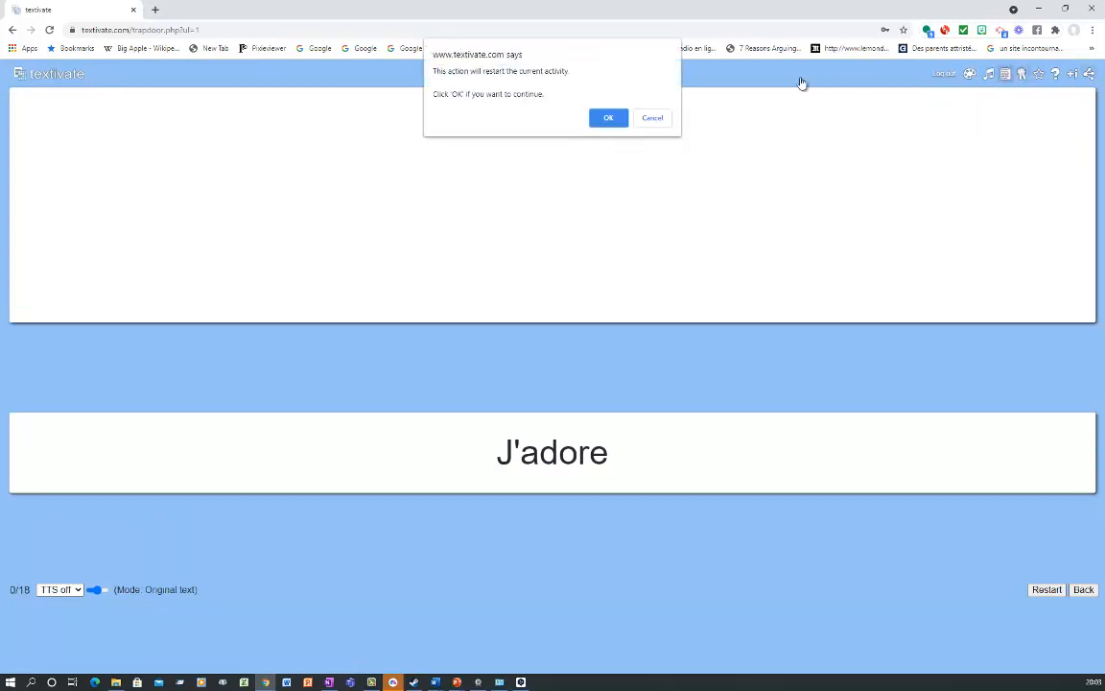
left_click(610, 117)
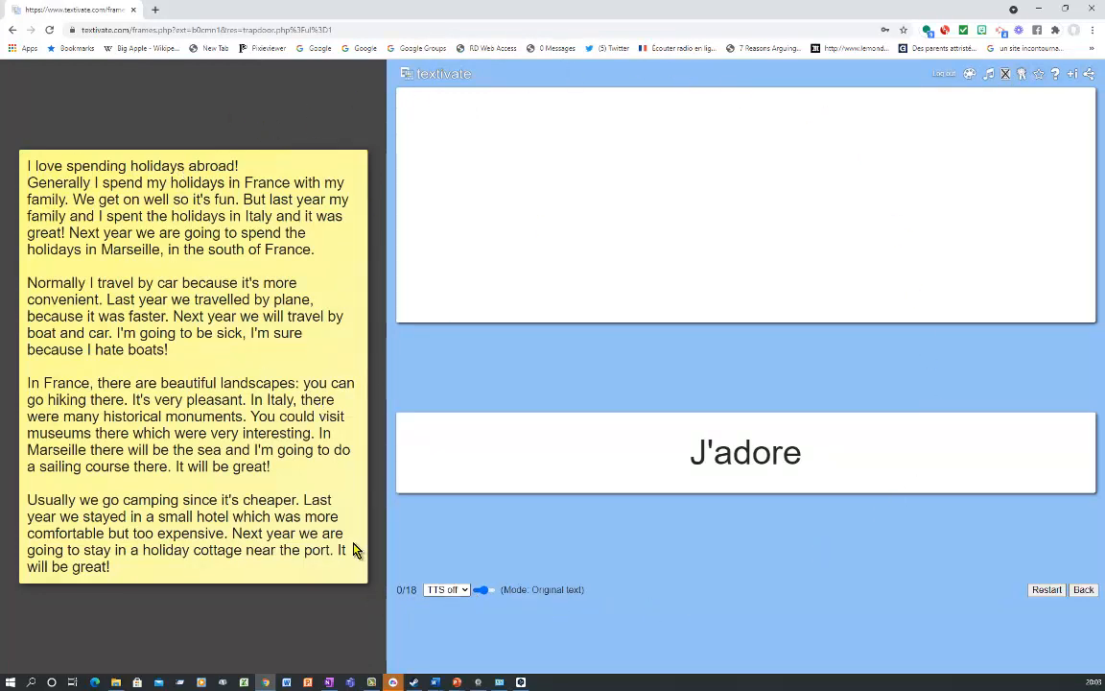
Include the extra text in the activity's share link and copy the resulting URL.
left_click(1089, 76)
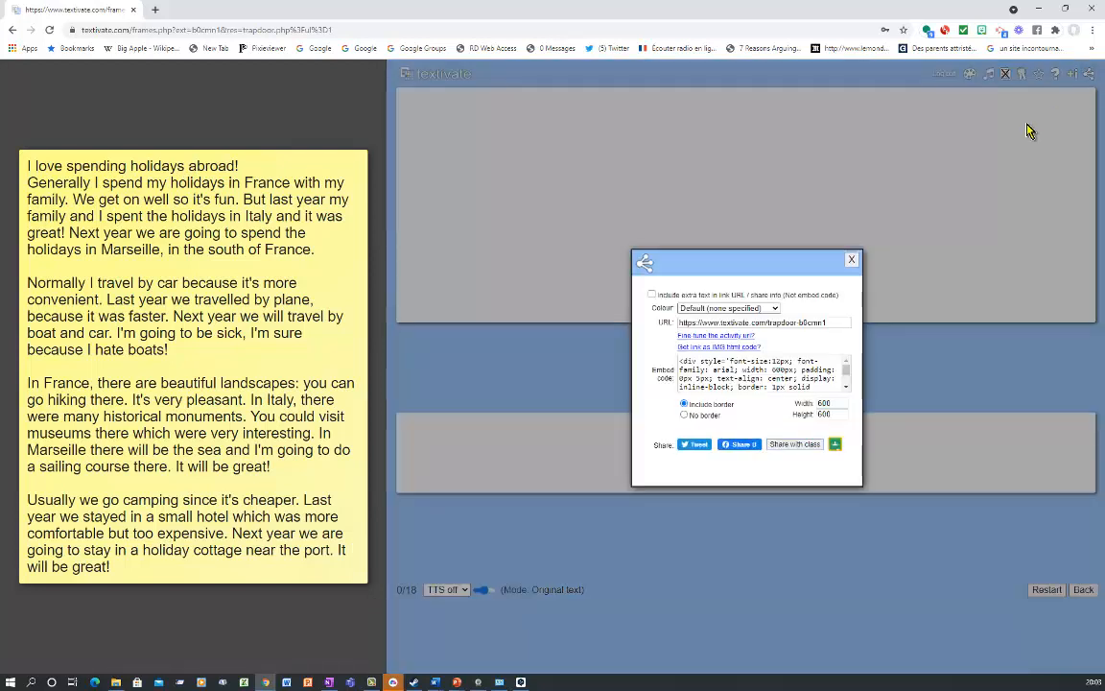
left_click(651, 296)
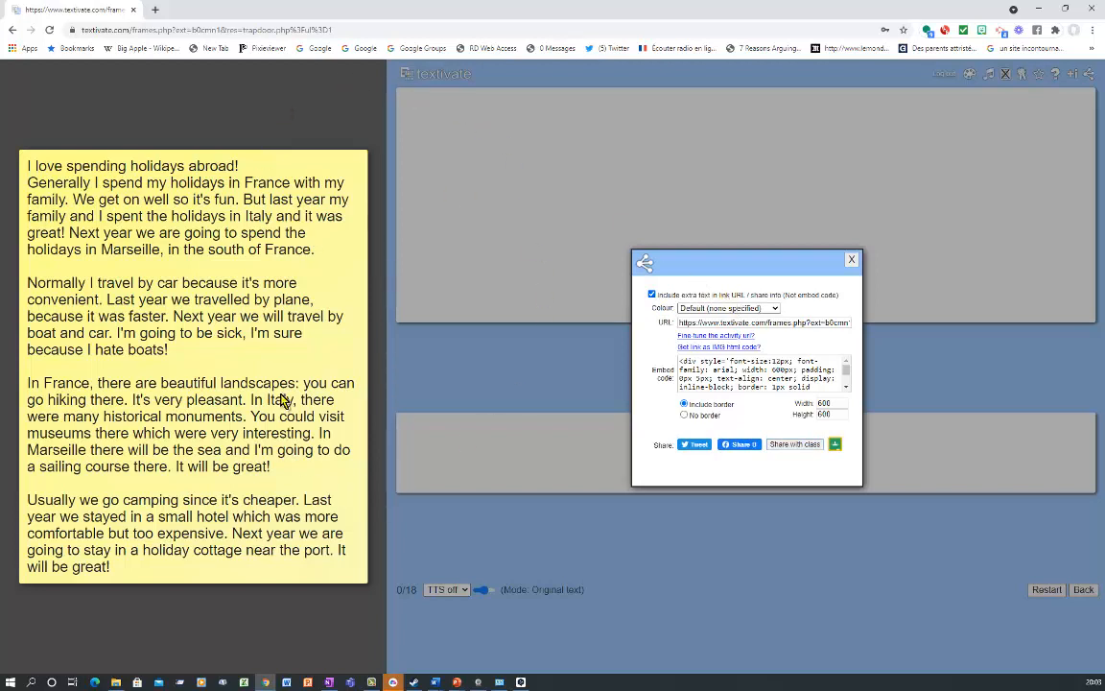
left_click(707, 323)
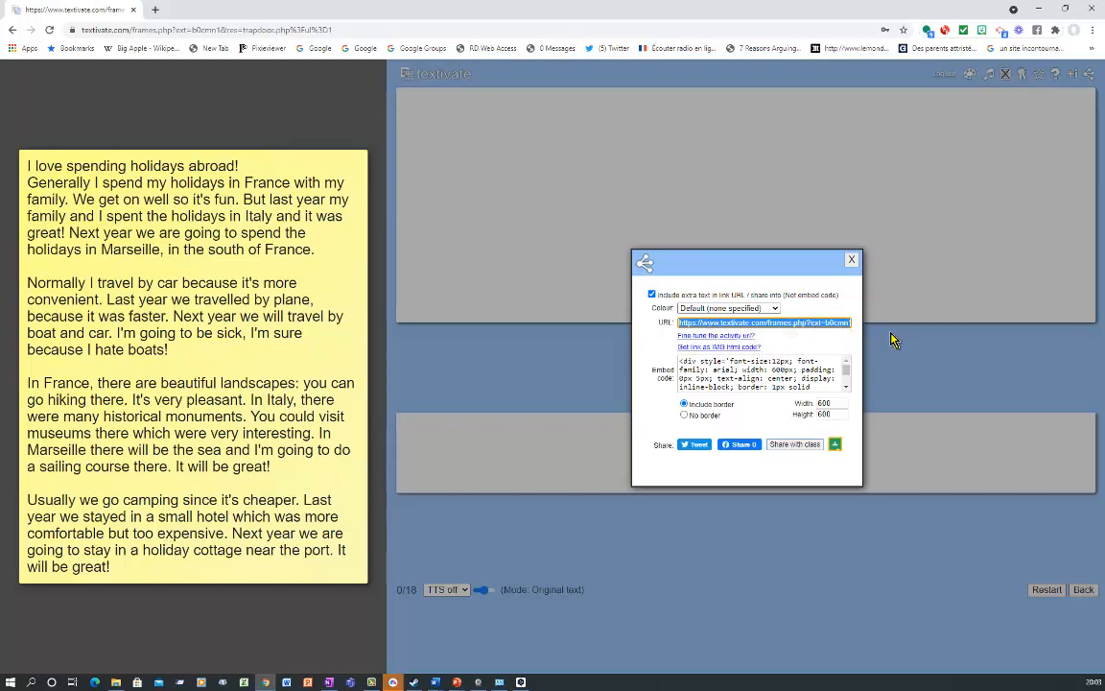
left_click(921, 375)
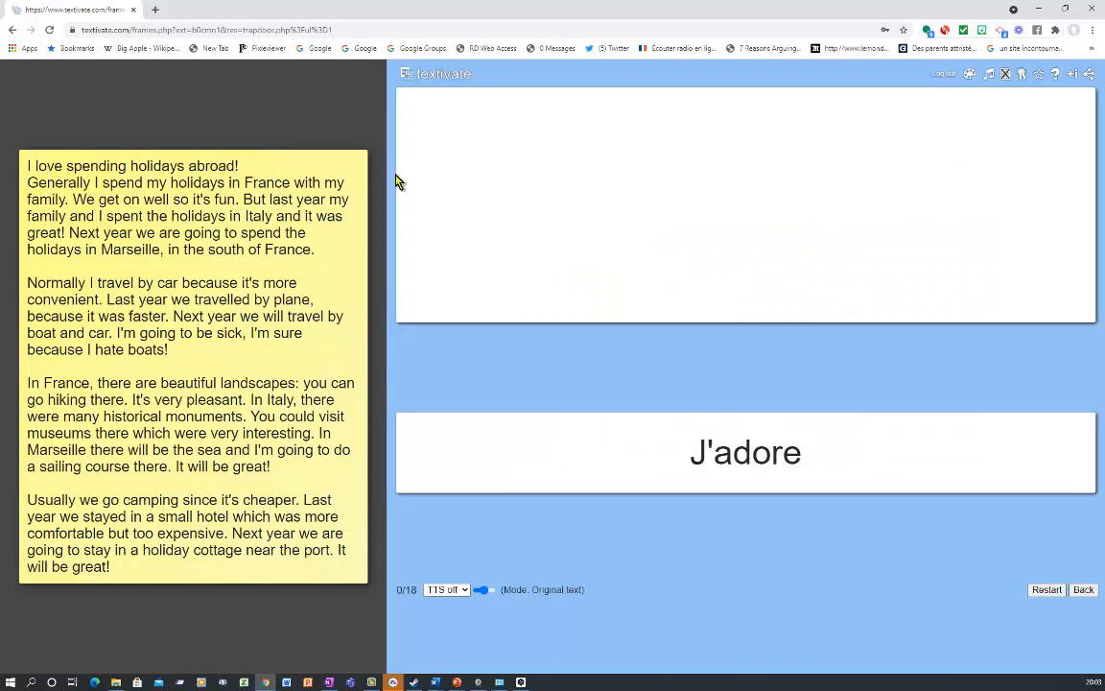
Open the copied share link in a new browser tab and compare it with the original activity.
left_click(156, 11)
left_click(222, 30)
type("https://www.textivate.com/frames.php?ext=b0cmn1&res=trapdoor-b0cmn1")
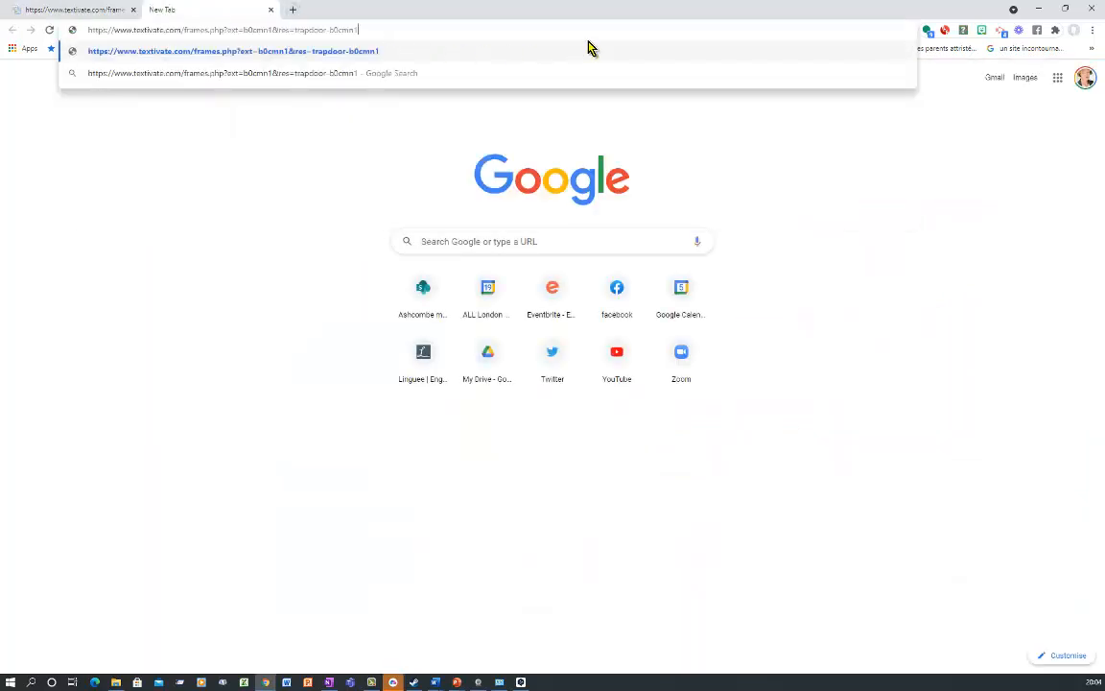
key("Return")
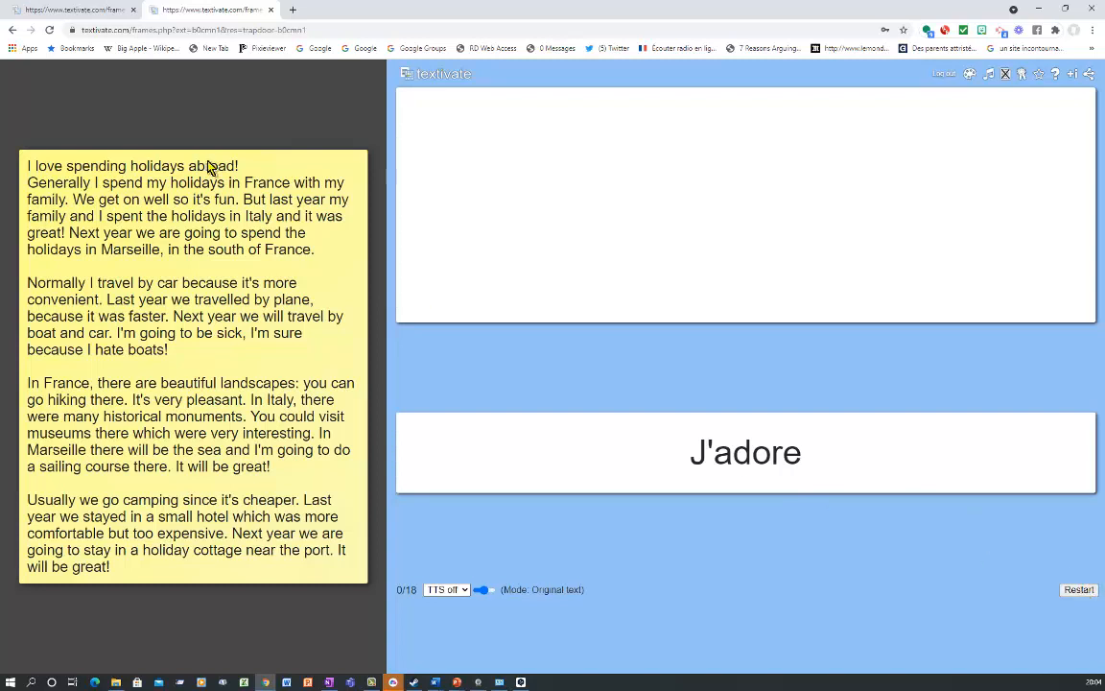
left_click(91, 11)
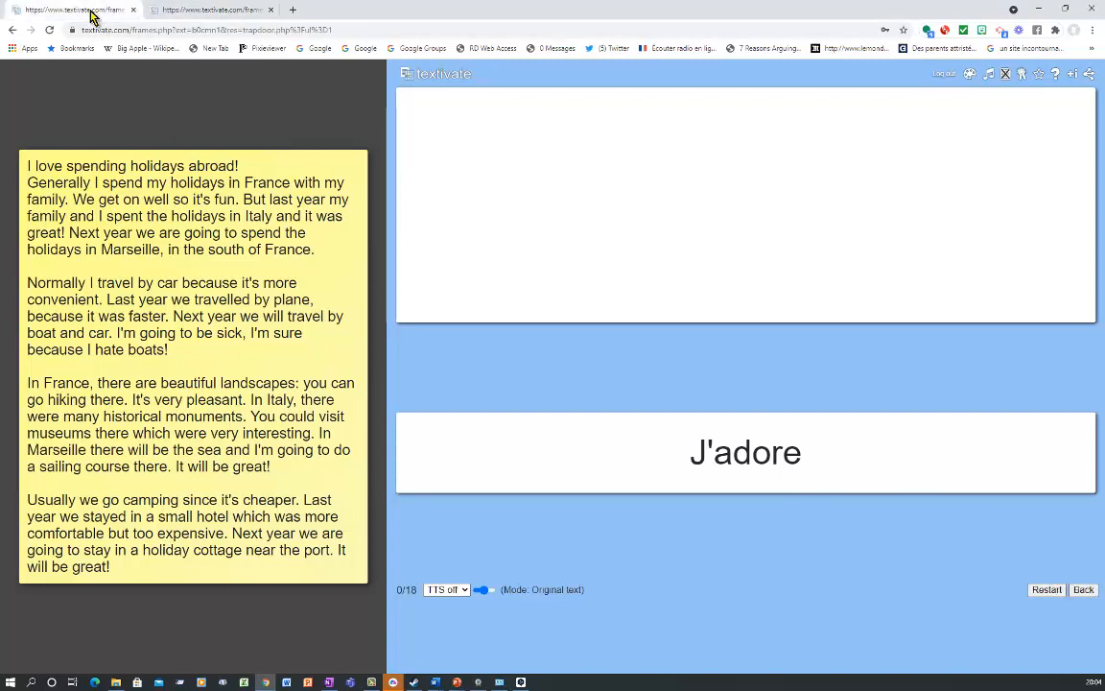
left_click(175, 11)
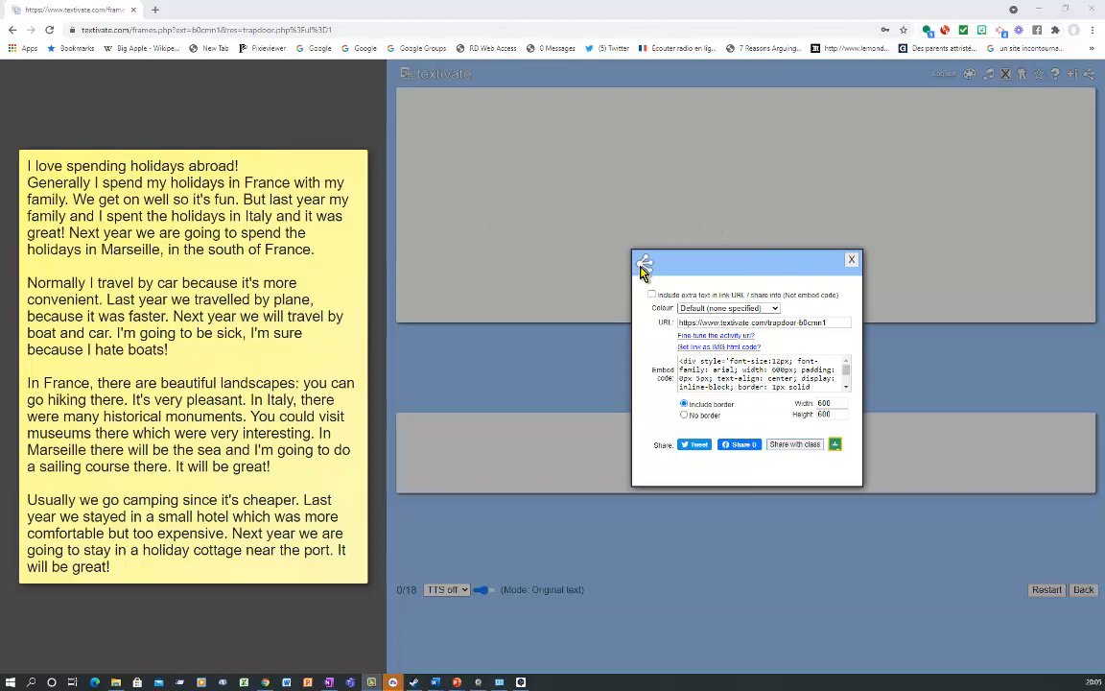
Share the Trapdoor link, with the extra text included, with the class 10EXTRA.
left_click(651, 295)
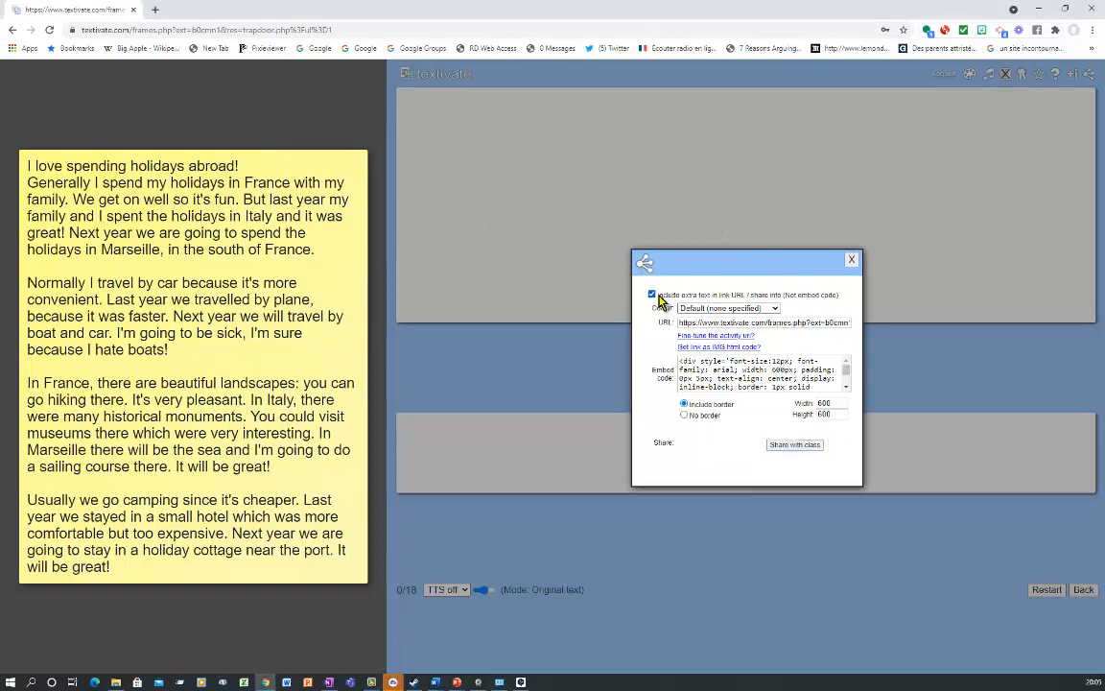
left_click(801, 445)
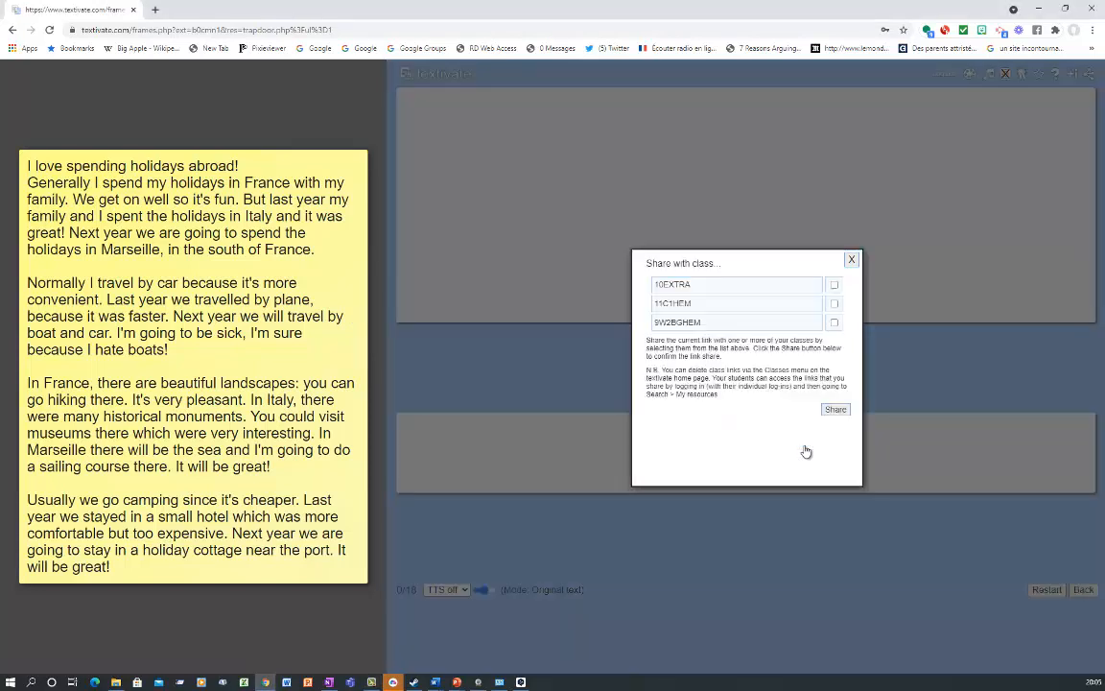
left_click(833, 286)
left_click(836, 413)
left_click(652, 131)
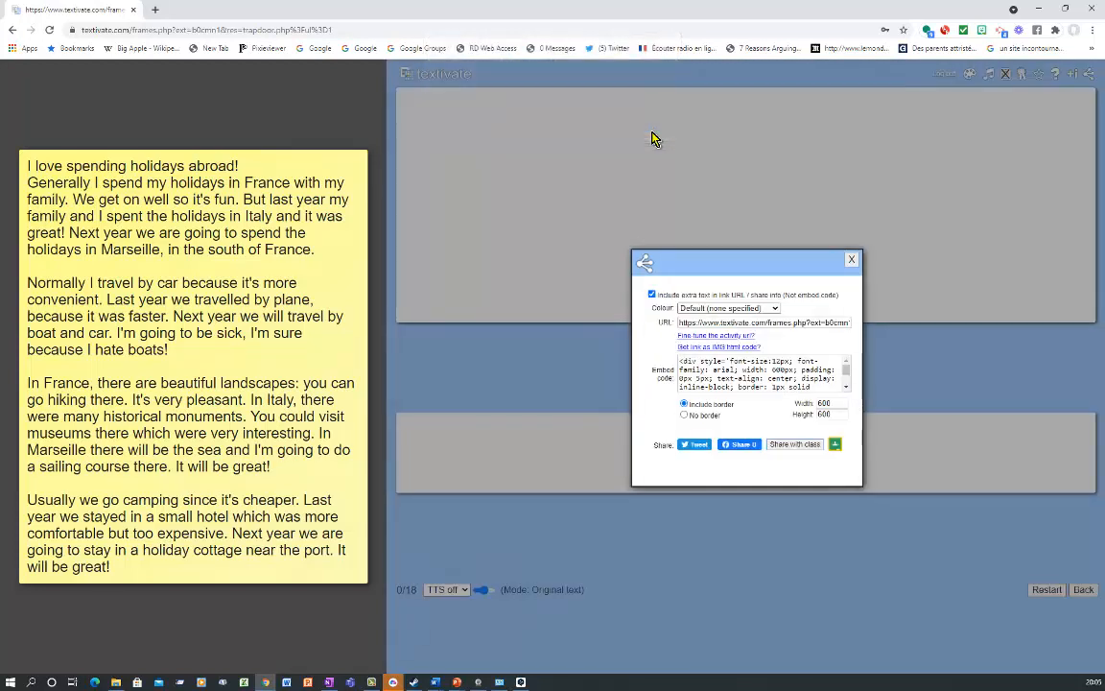
left_click(853, 262)
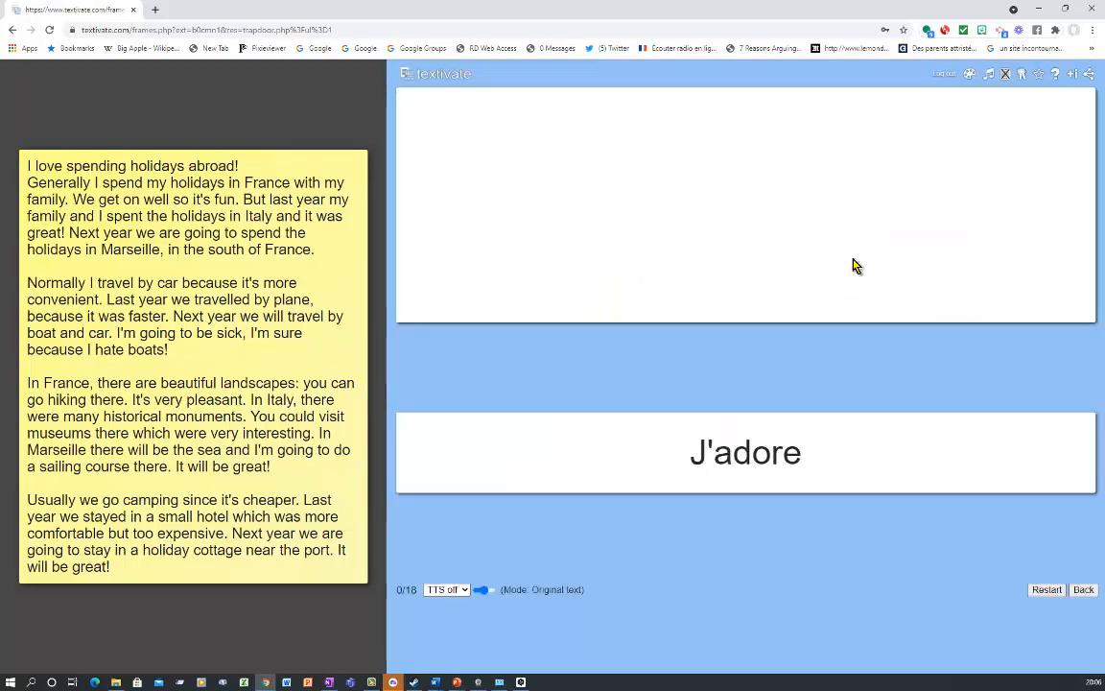
Return to the Textivate home page and browse the account's own saved resources.
left_click(1083, 590)
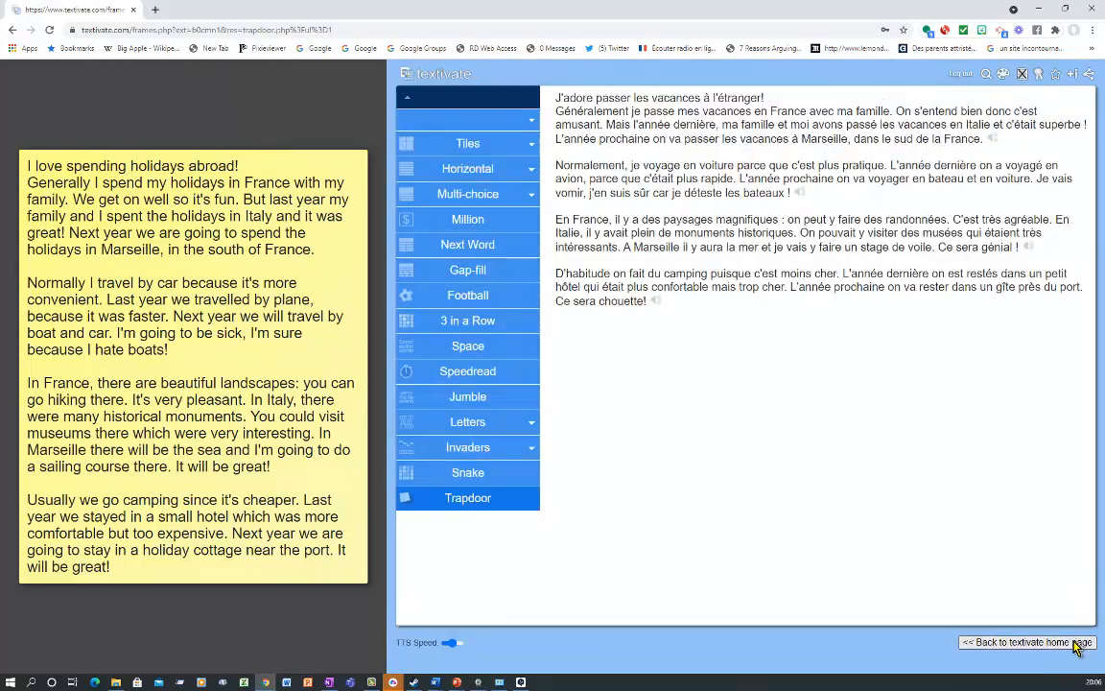
left_click(1076, 646)
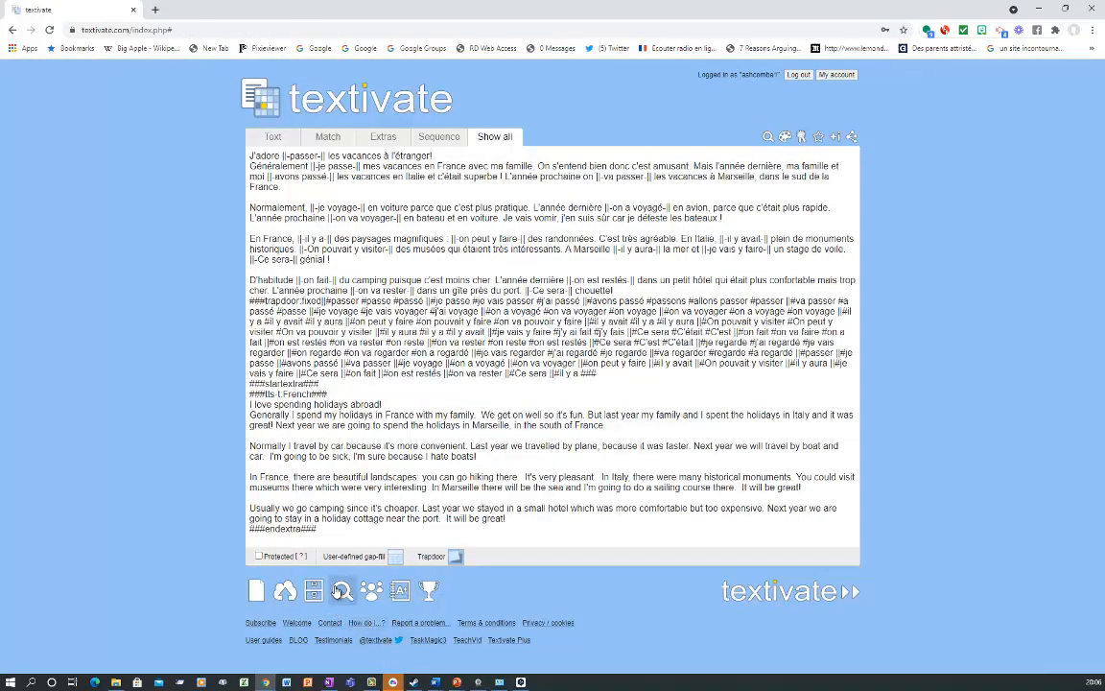
left_click(340, 590)
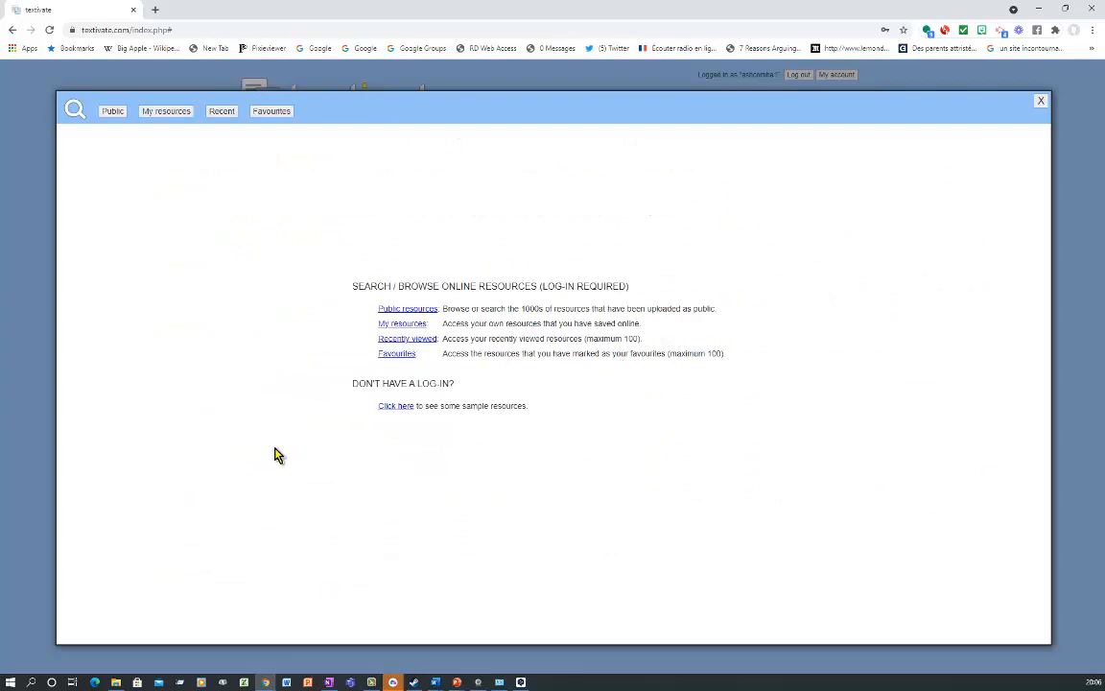
left_click(167, 111)
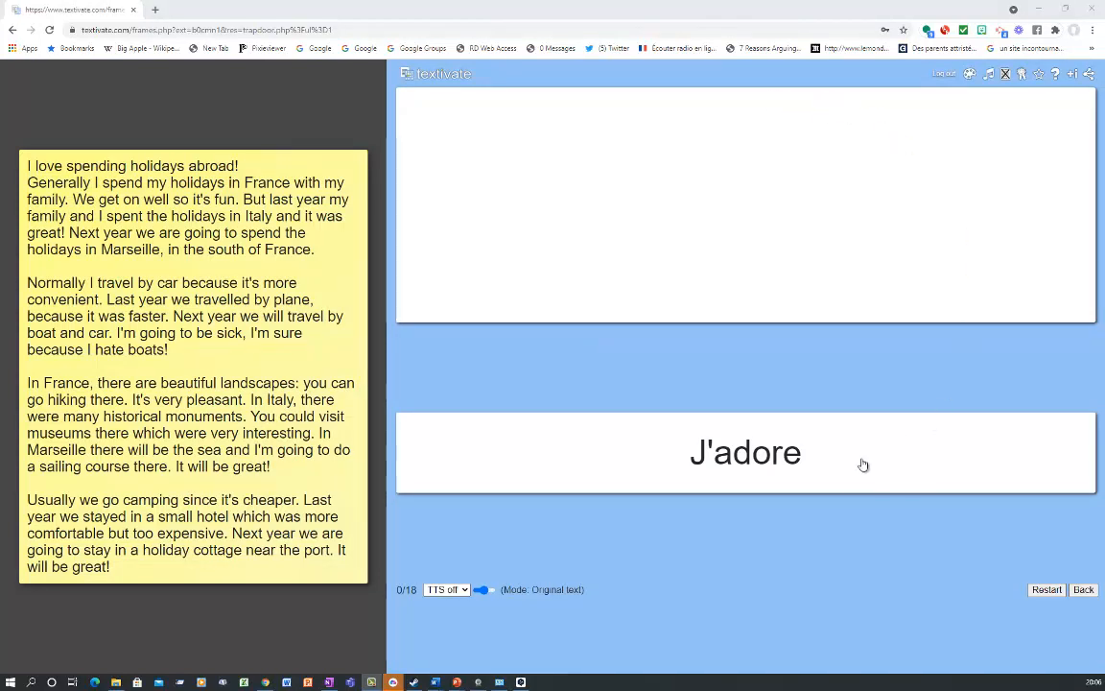
Test the Trapdoor activity by answering "passer" for the first trap and "je vais passer" for the second.
left_click(764, 458)
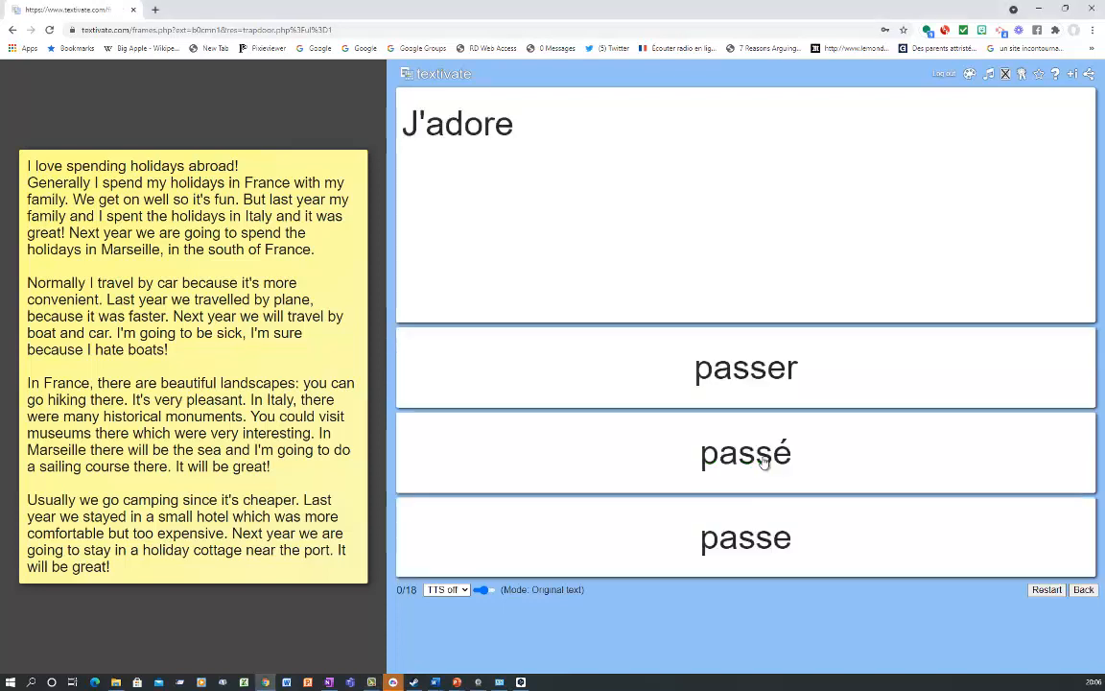
left_click(767, 369)
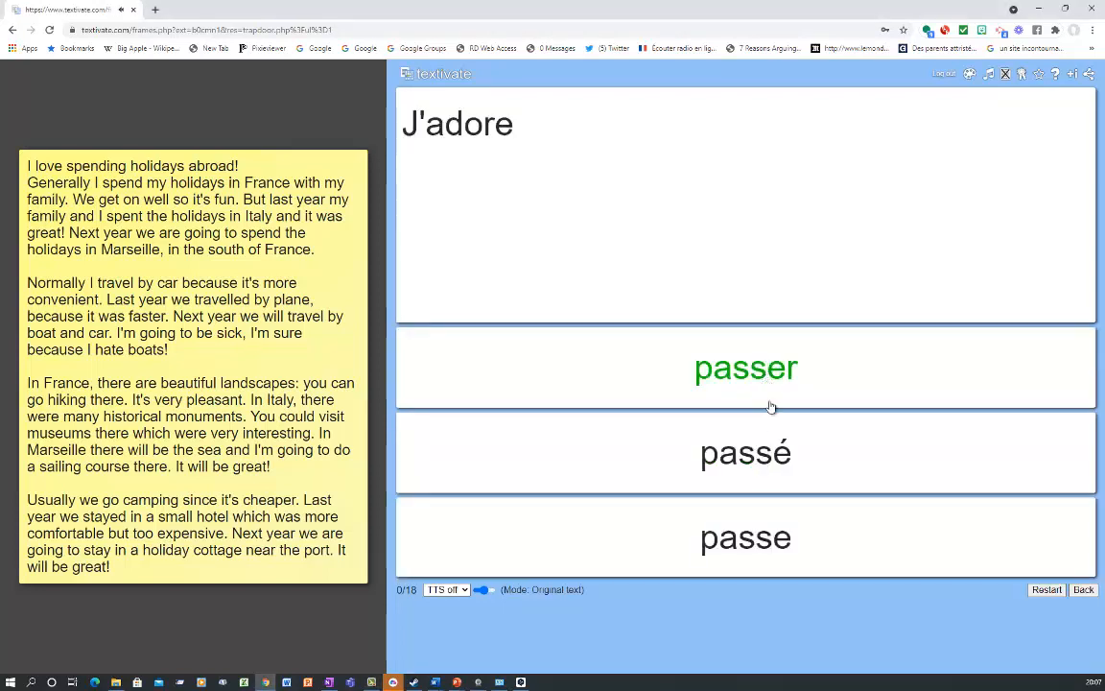
left_click(774, 458)
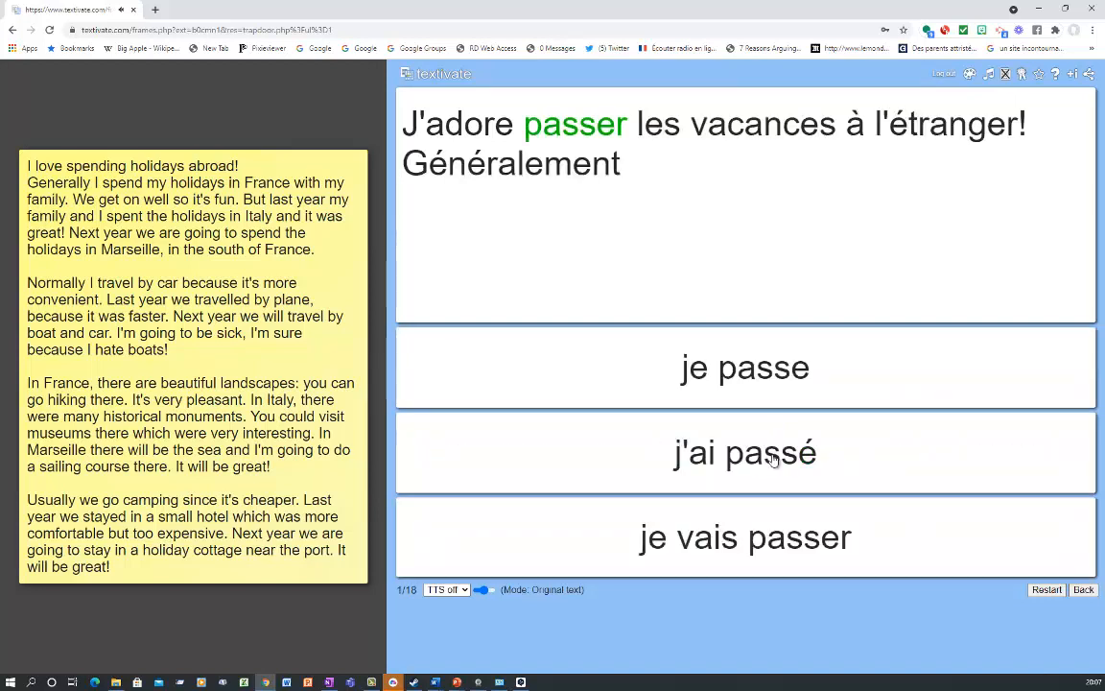
left_click(802, 537)
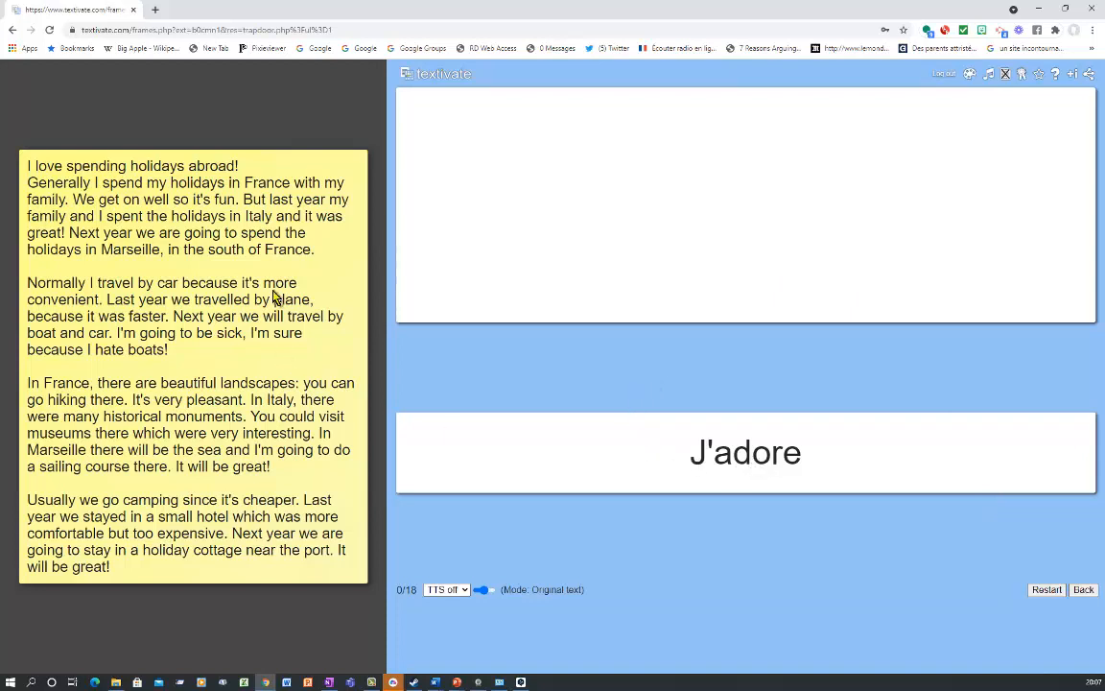
Start the text over from "J'adore", answer "passer" again and continue to the second trap.
left_click(718, 465)
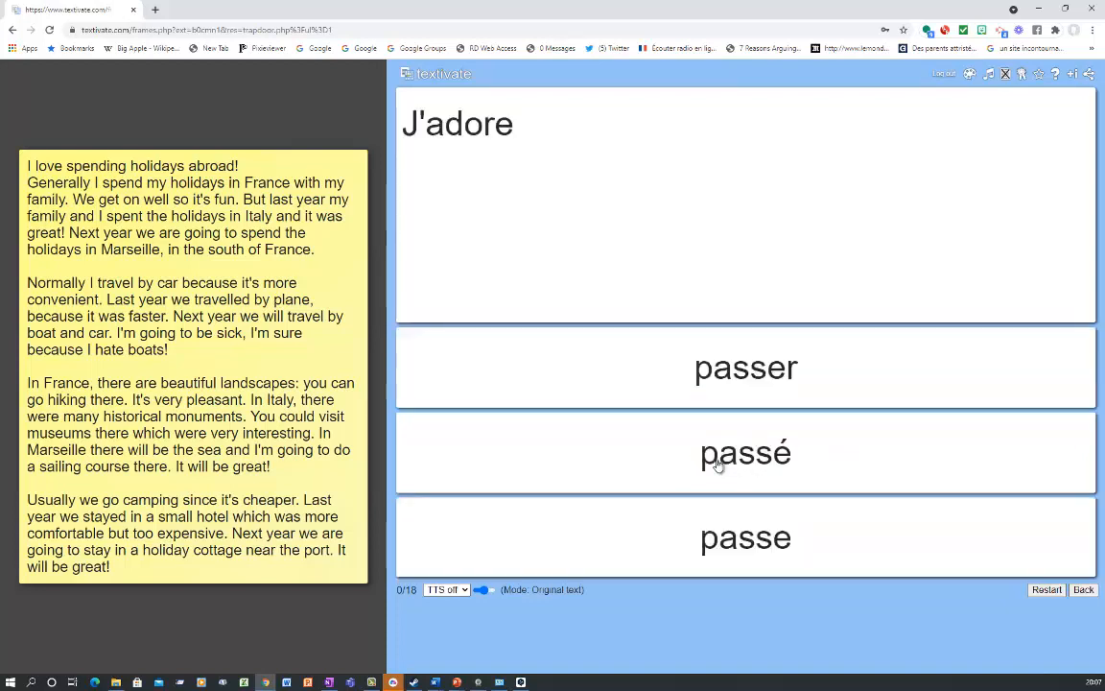
left_click(741, 375)
left_click(839, 461)
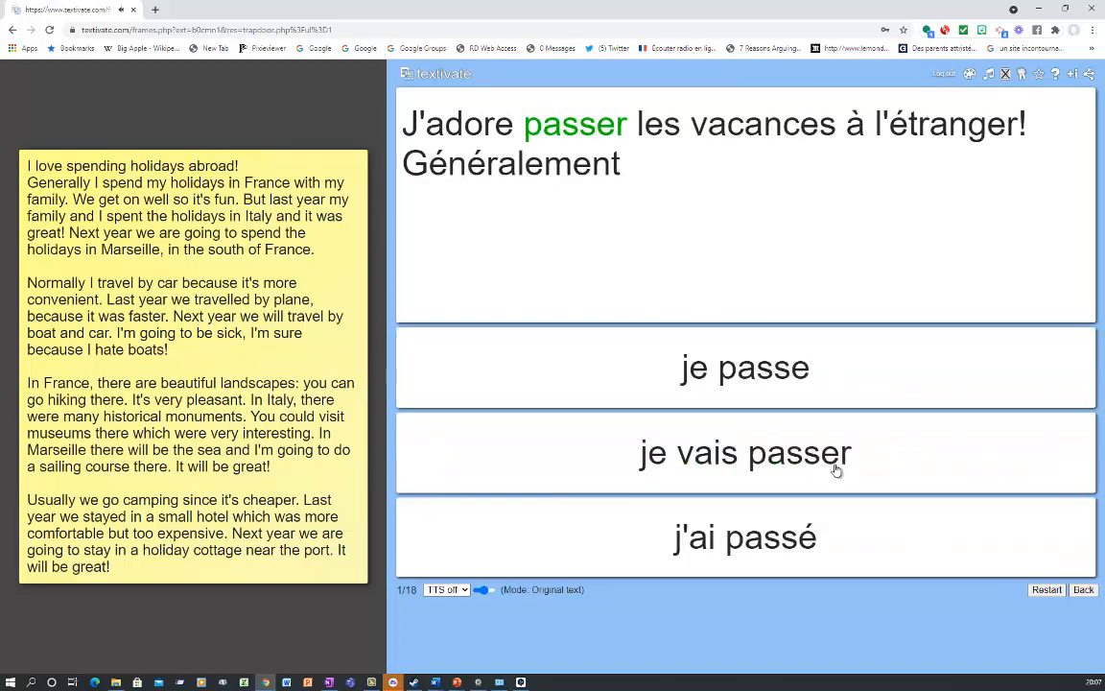